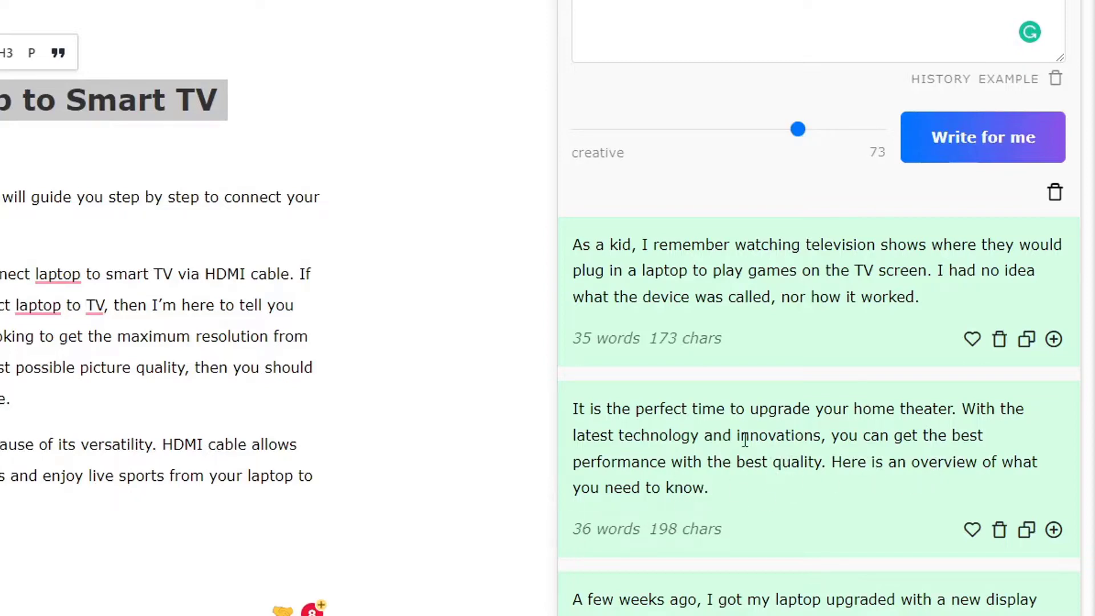
Step: Add the generated paragraph beginning "It is the perfect time to upgrade your home theater" to the end of the article introduction
scroll(753, 440, "down", 4)
scroll(1061, 421, "up", 4)
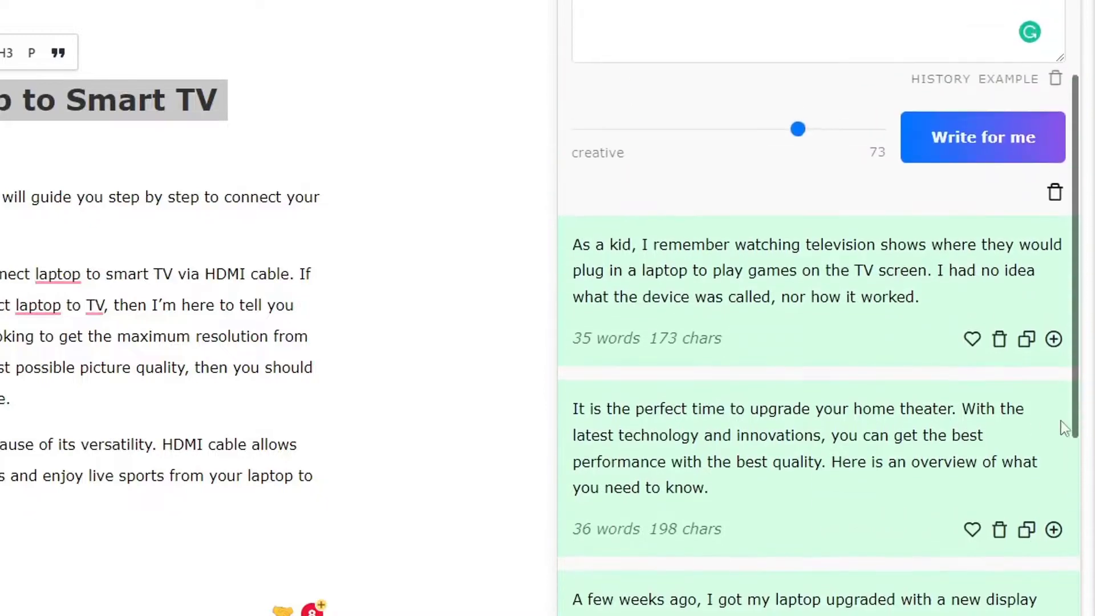
left_click(1054, 531)
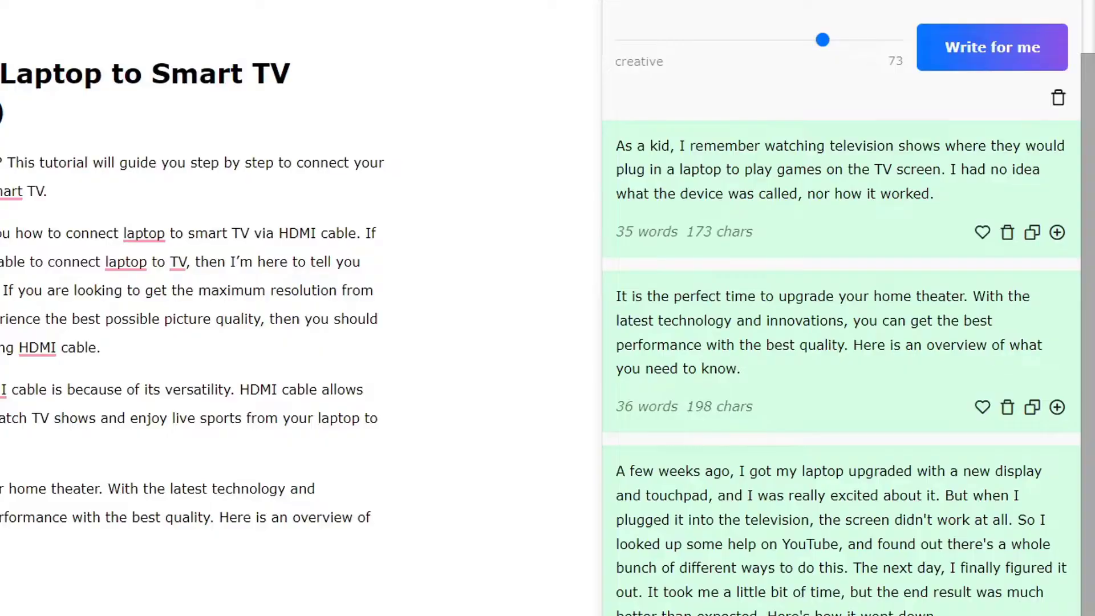
Step: Generate blog outlines in the workflow's Outline step using the article's heading "How to Connect Laptop to Smart TV (Ultimate Guide)" as the headline
scroll(1043, 341, "up", 9)
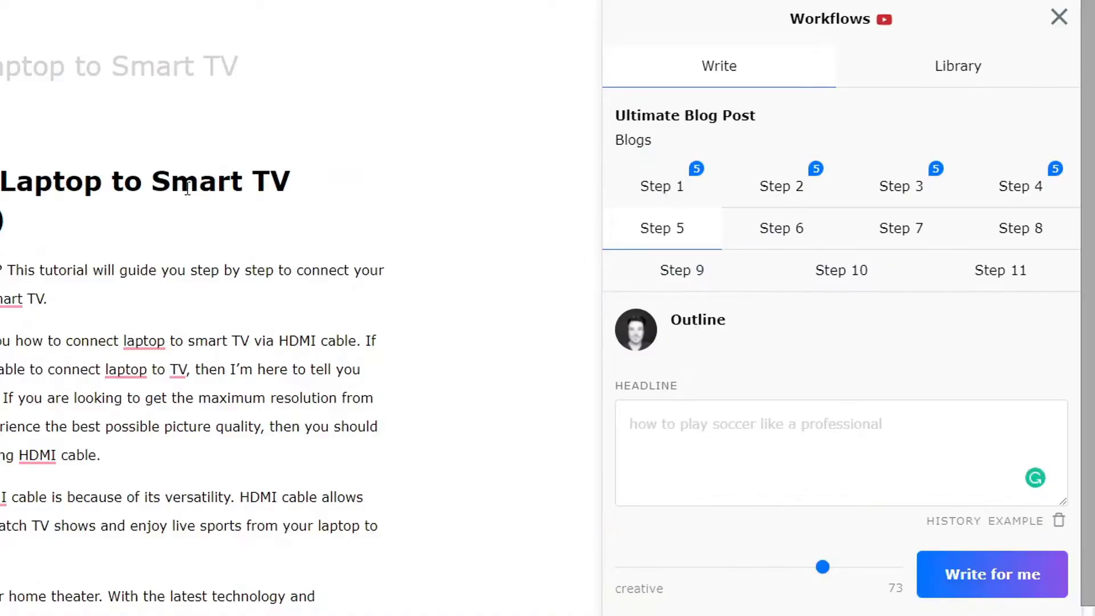
triple_click(93, 187)
key("ctrl+c")
right_click(270, 185)
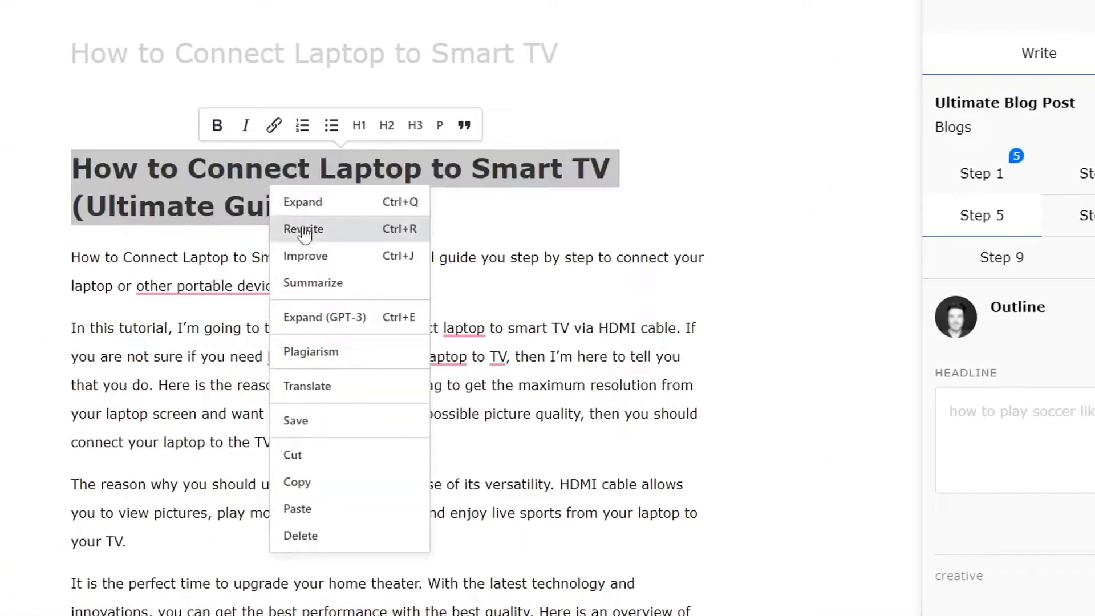
left_click(297, 482)
right_click(998, 417)
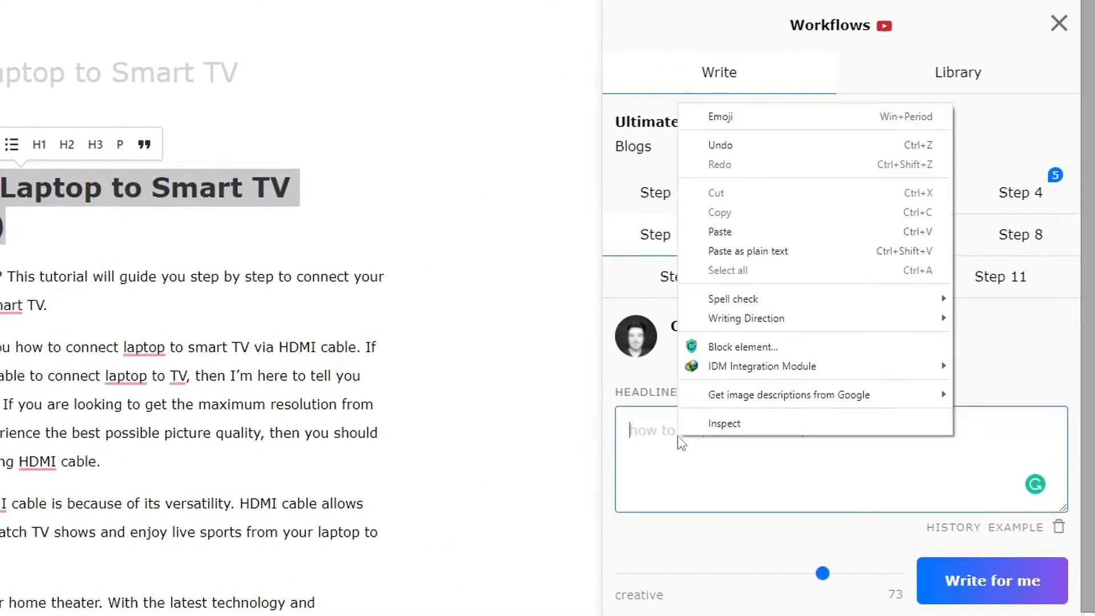
left_click(701, 228)
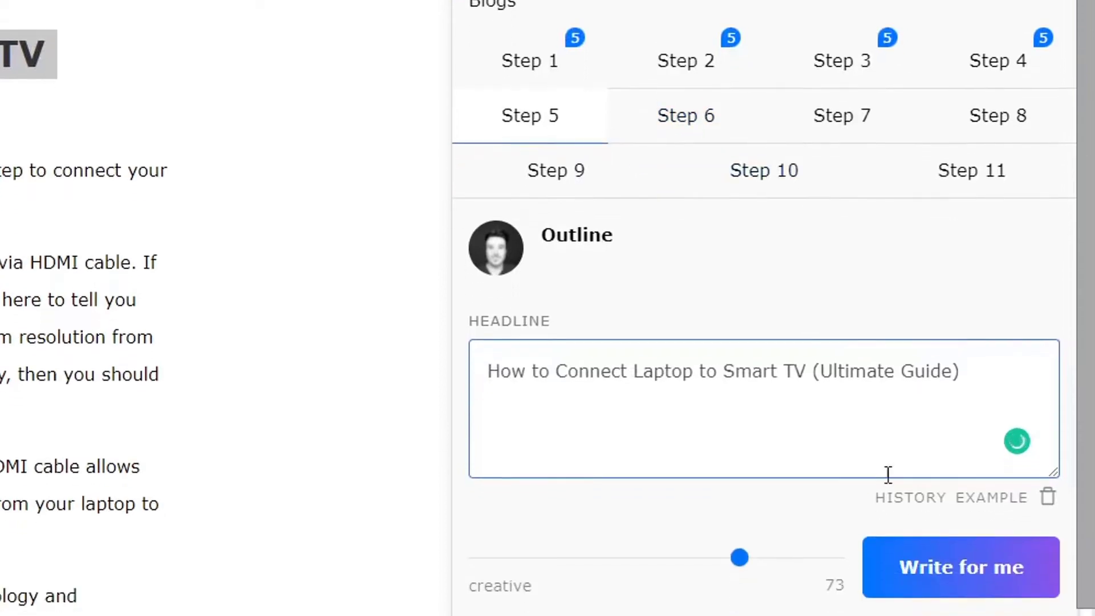
left_click(910, 539)
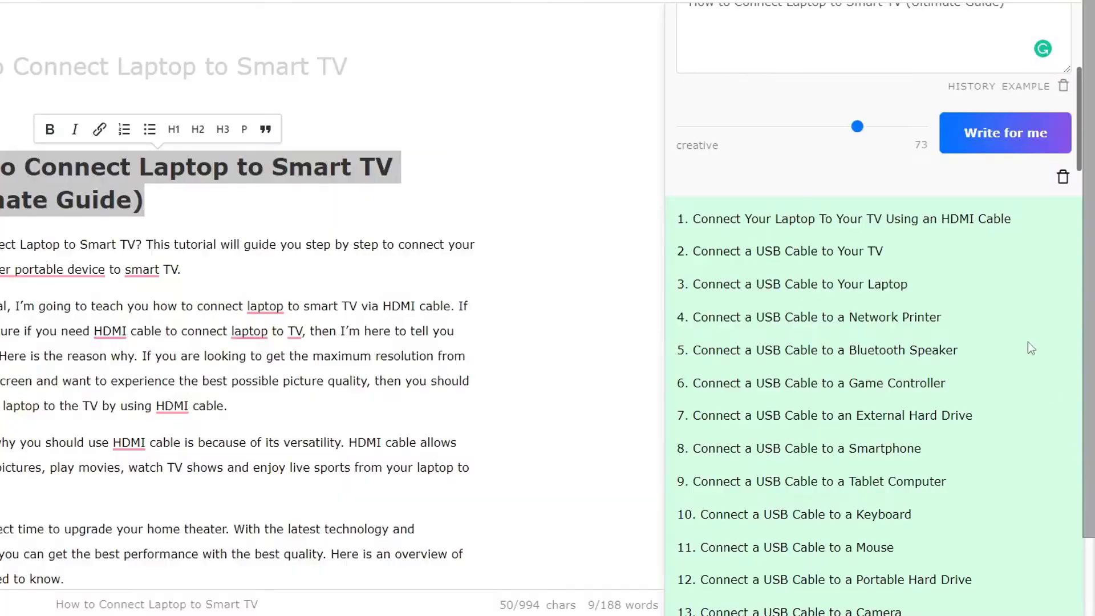
scroll(1032, 348, "down", 1)
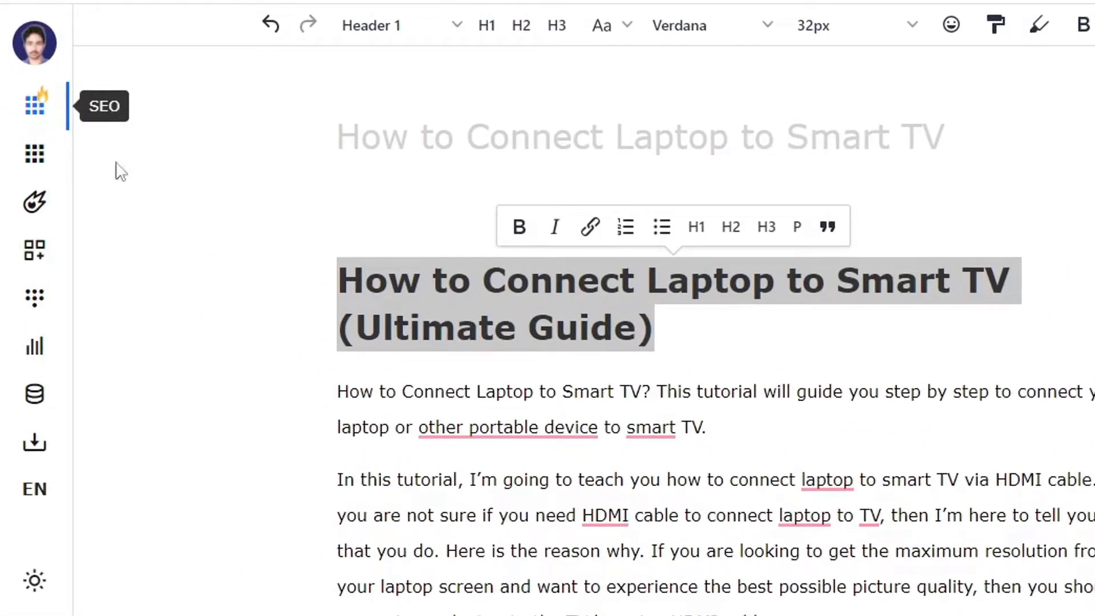
Step: Search the SEO tool for "How to Connect Laptop to Smart TV", copied from the article heading, with United States and English
right_click(432, 279)
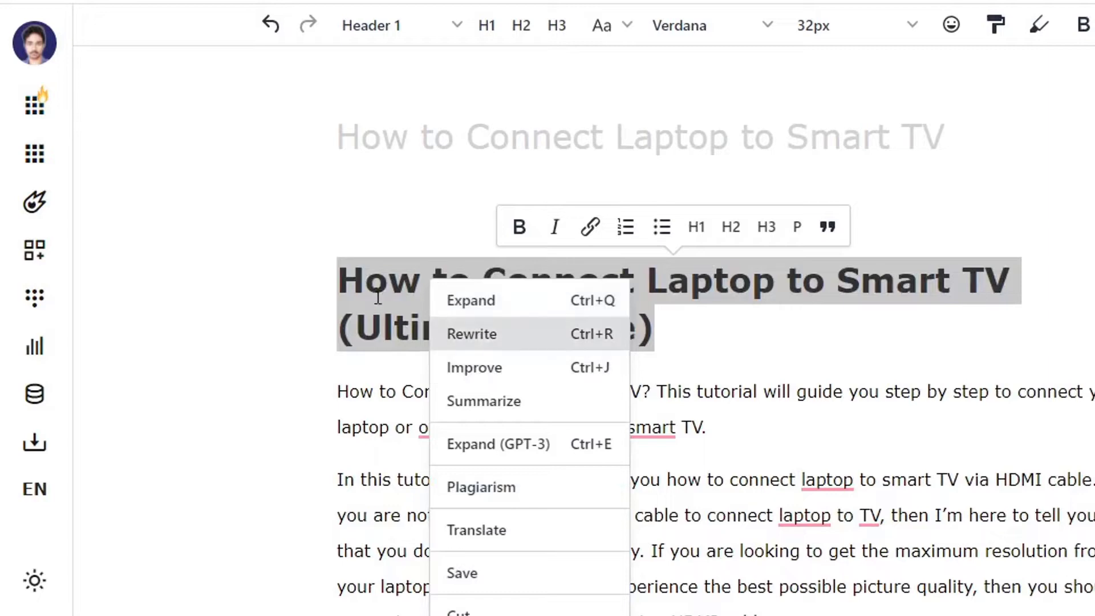
left_click(364, 281)
left_click_drag(515, 269, 1032, 244)
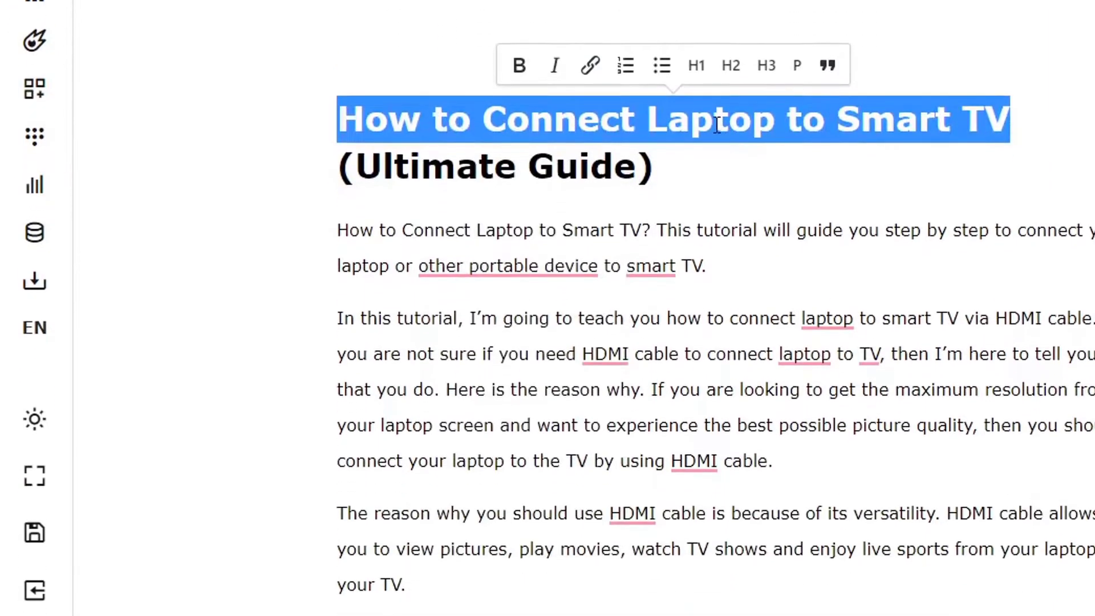
right_click(718, 290)
left_click(745, 450)
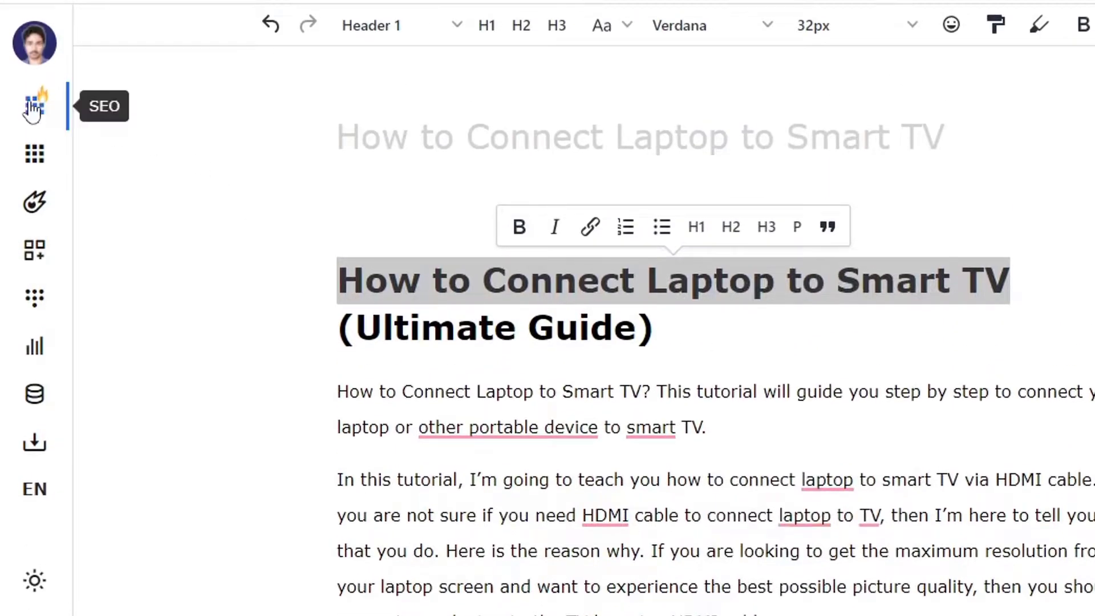
left_click(32, 108)
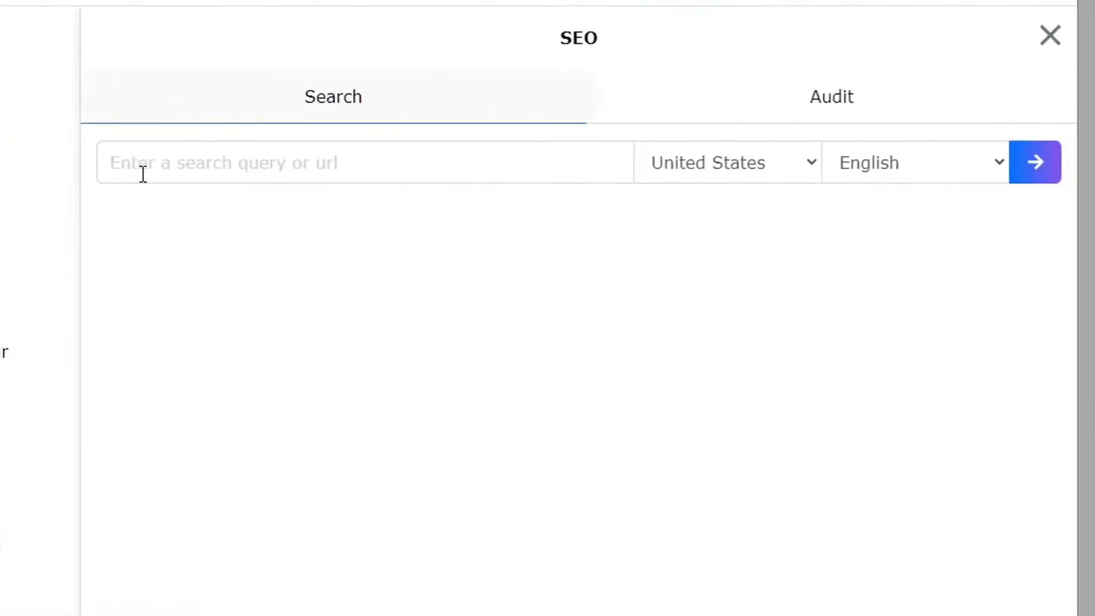
right_click(142, 174)
left_click(213, 336)
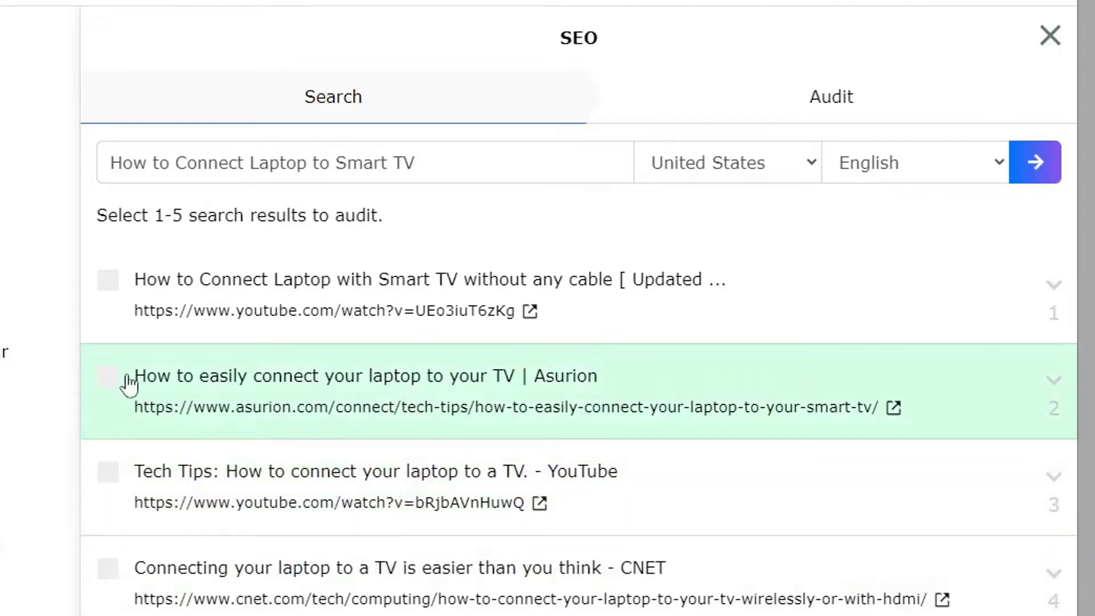
Step: Audit the article against the Asurion search result "How to easily connect your laptop to your TV" and review the SEO report
left_click(108, 379)
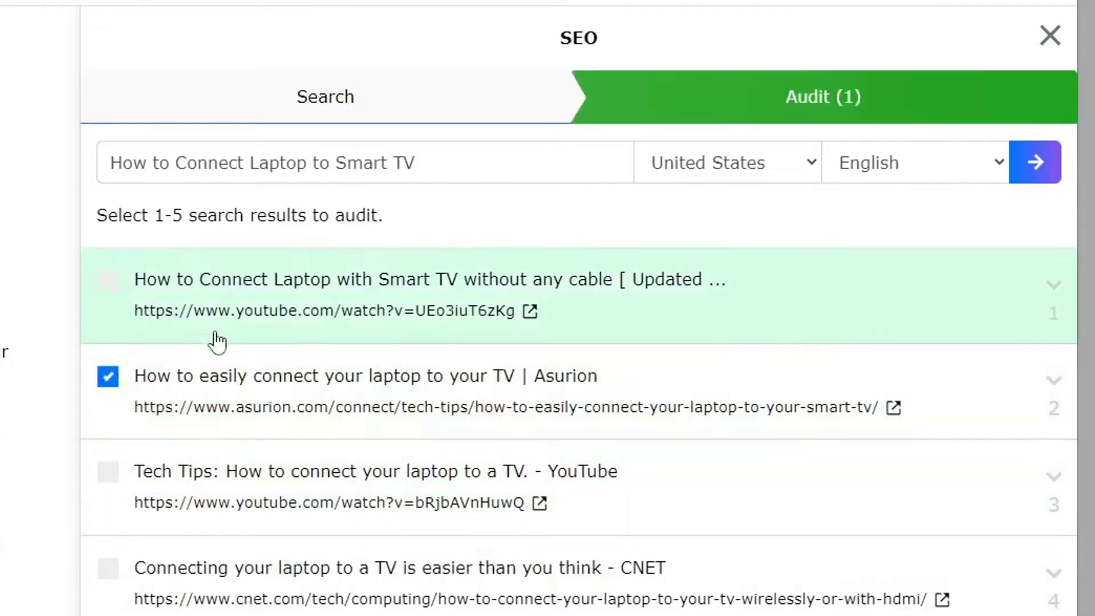
left_click(769, 105)
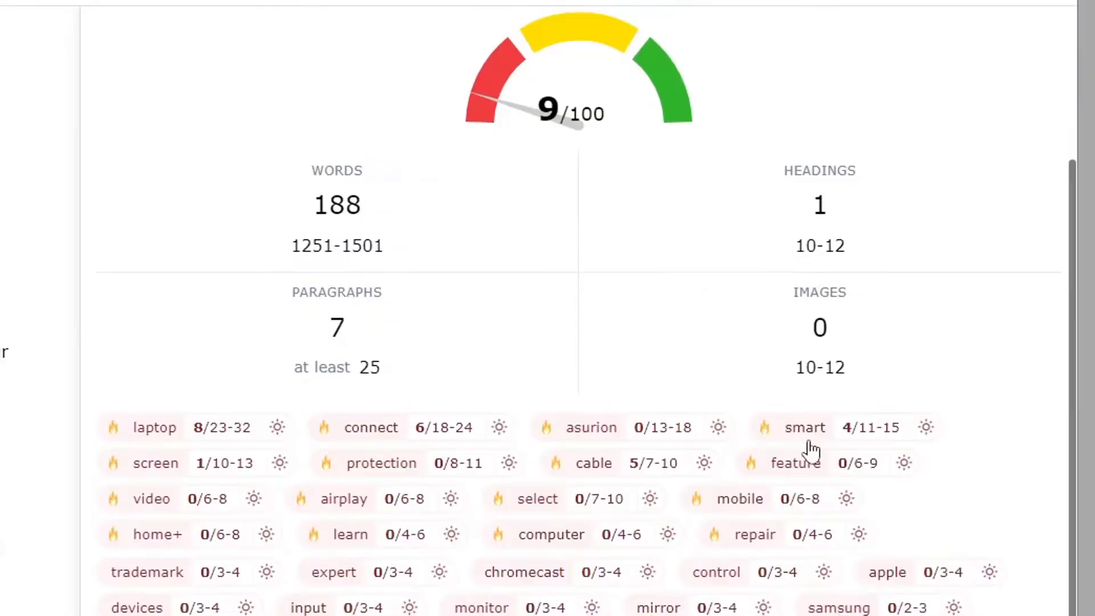
scroll(807, 450, "up", 3)
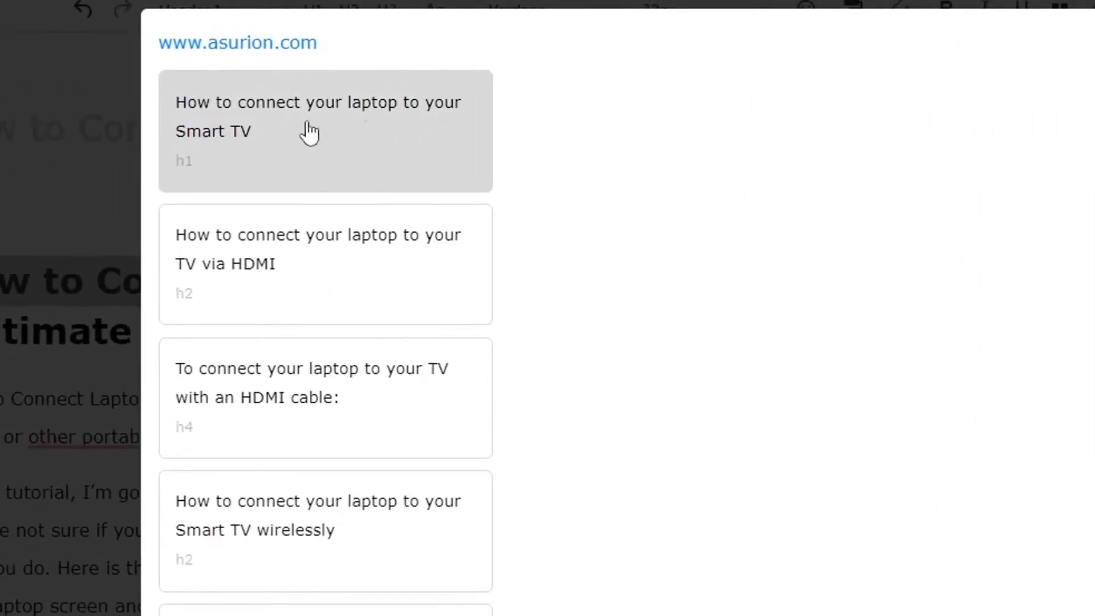
Step: Add a five-heading outline to the article from the asurion.com headings on Smart TV, TV via HDMI, wireless, PC laptop and AirPlay connections
left_click(310, 146)
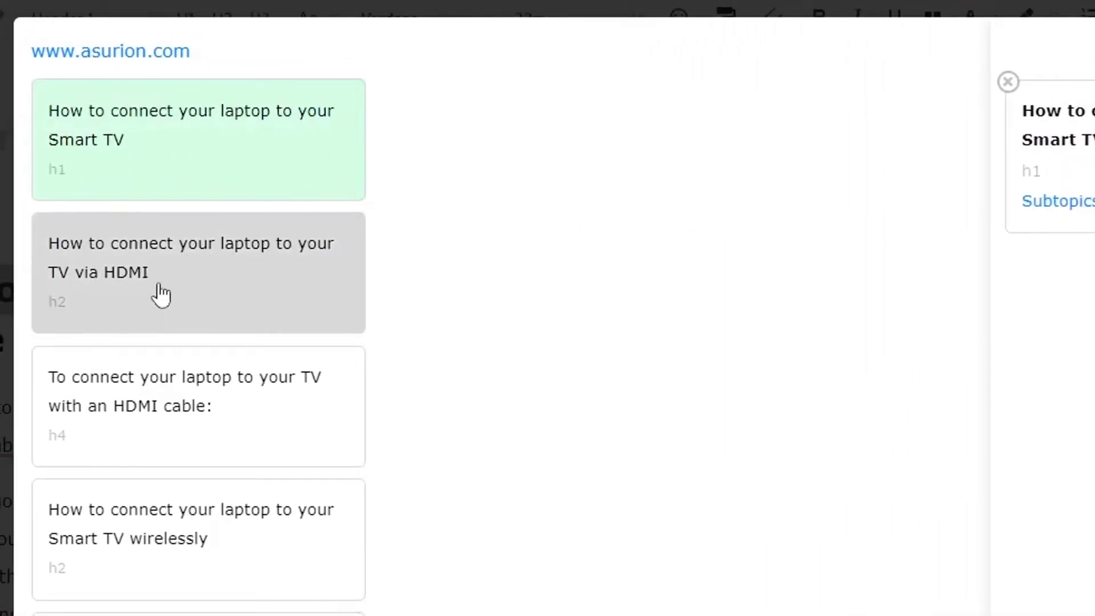
left_click(211, 287)
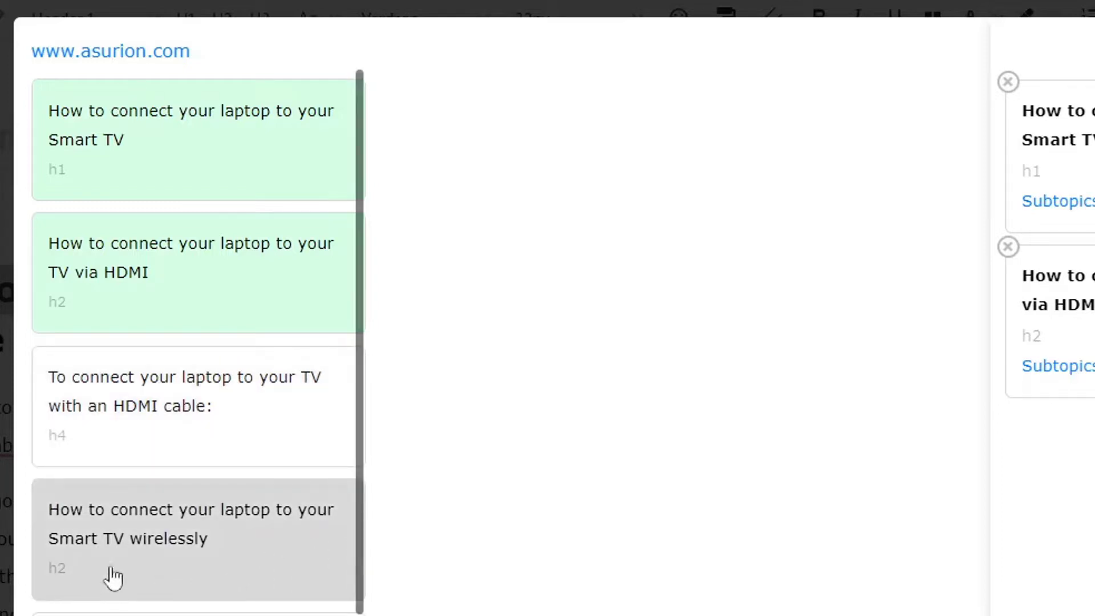
left_click(230, 557)
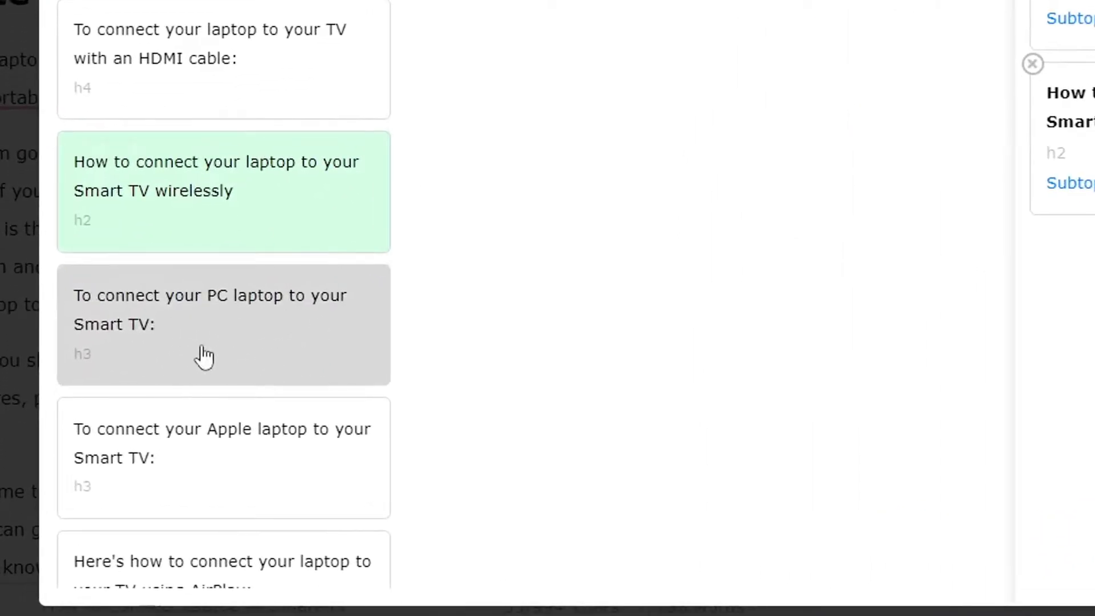
left_click(224, 351)
scroll(283, 332, "down", 2)
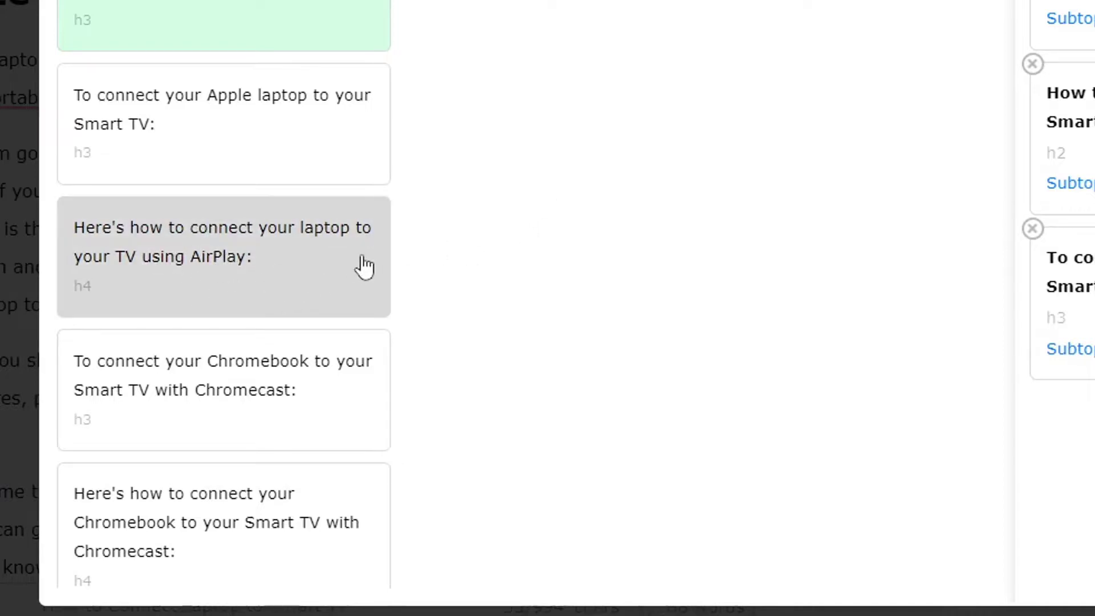
left_click(302, 277)
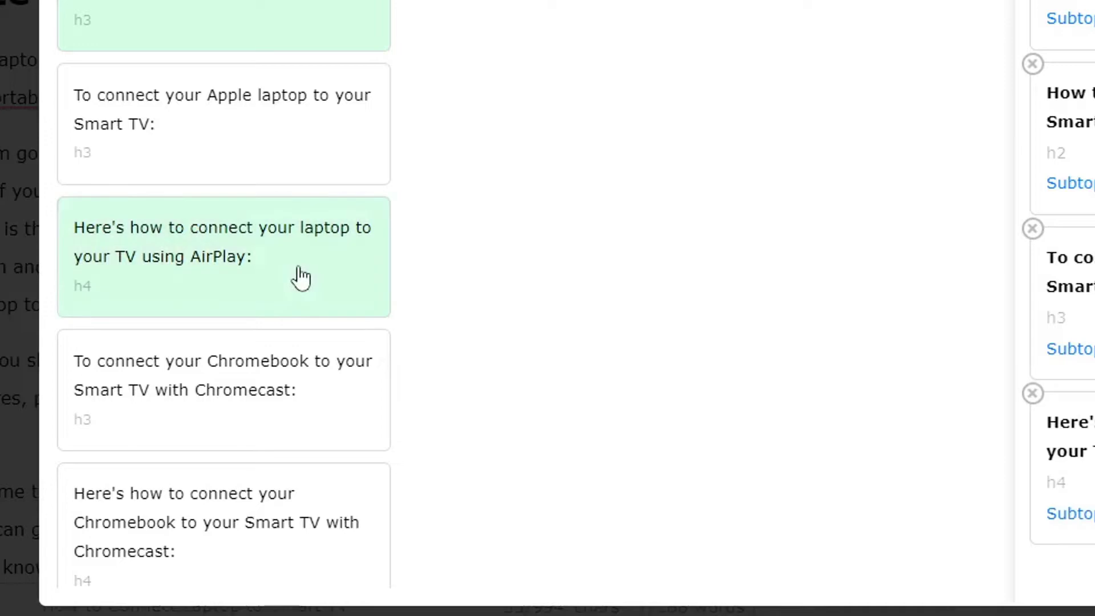
scroll(290, 375, "down", 3)
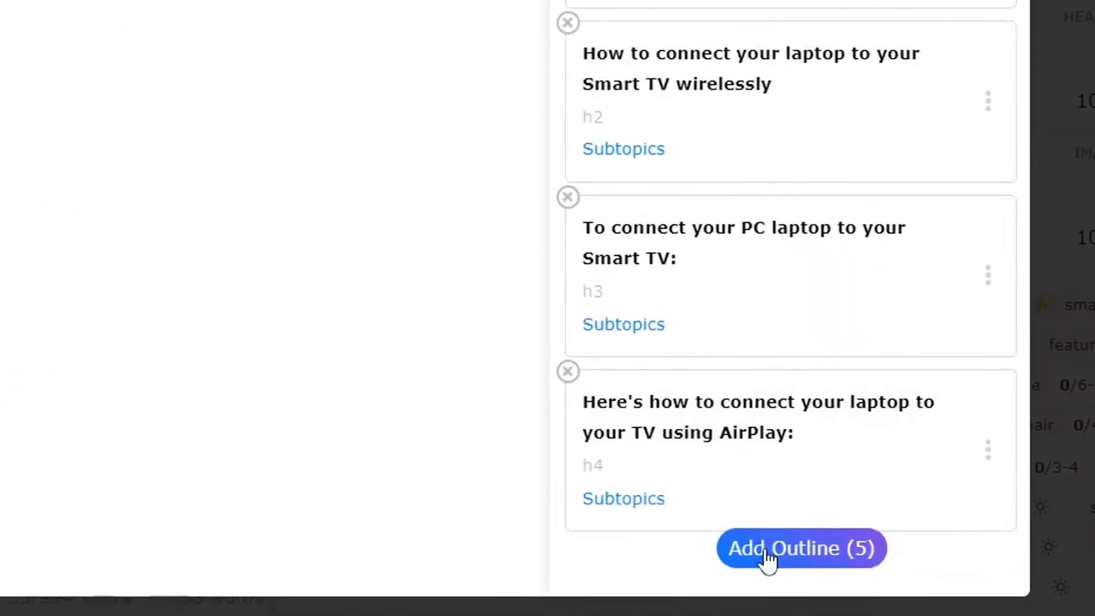
left_click(805, 551)
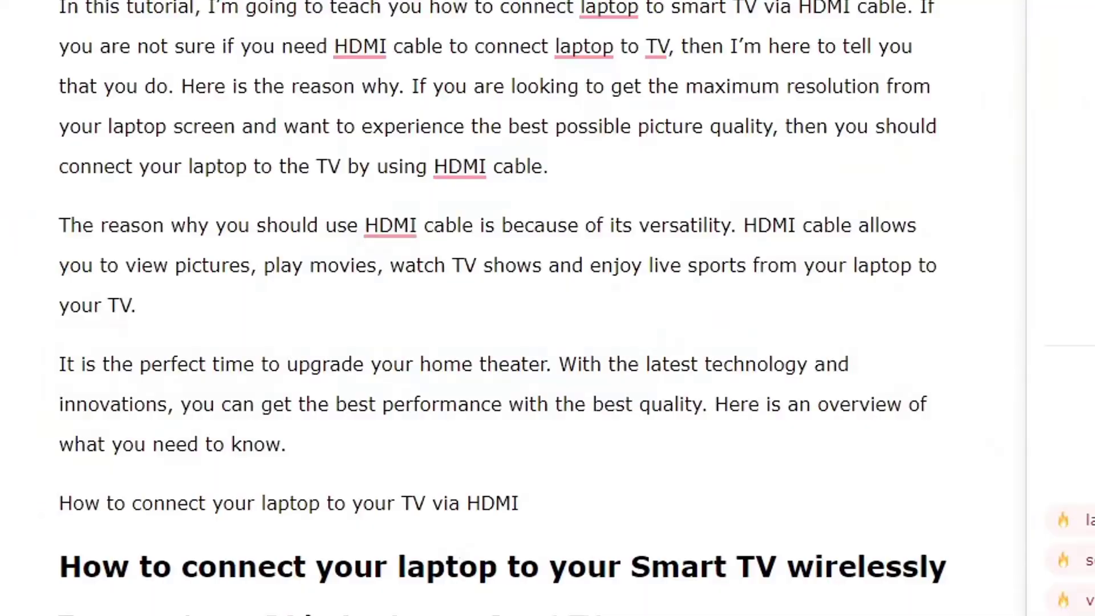
Step: Format the four outline lines below the introduction, from the HDMI heading to the AirPlay heading, as H2 headings
left_click_drag(692, 615, 31, 488)
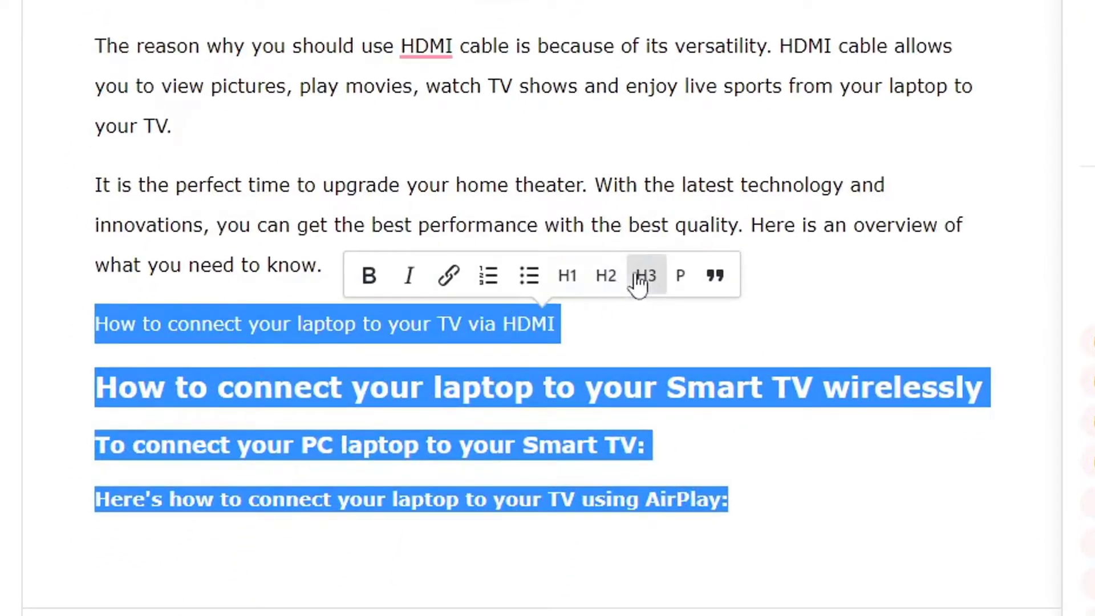
left_click(608, 274)
left_click(518, 120)
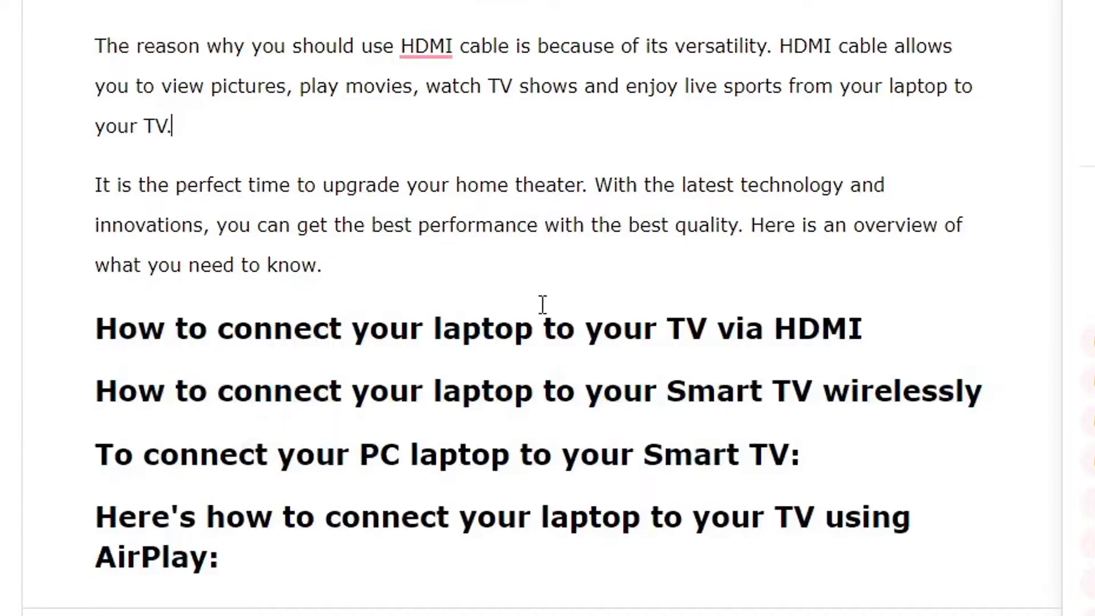
scroll(438, 382, "down", 1)
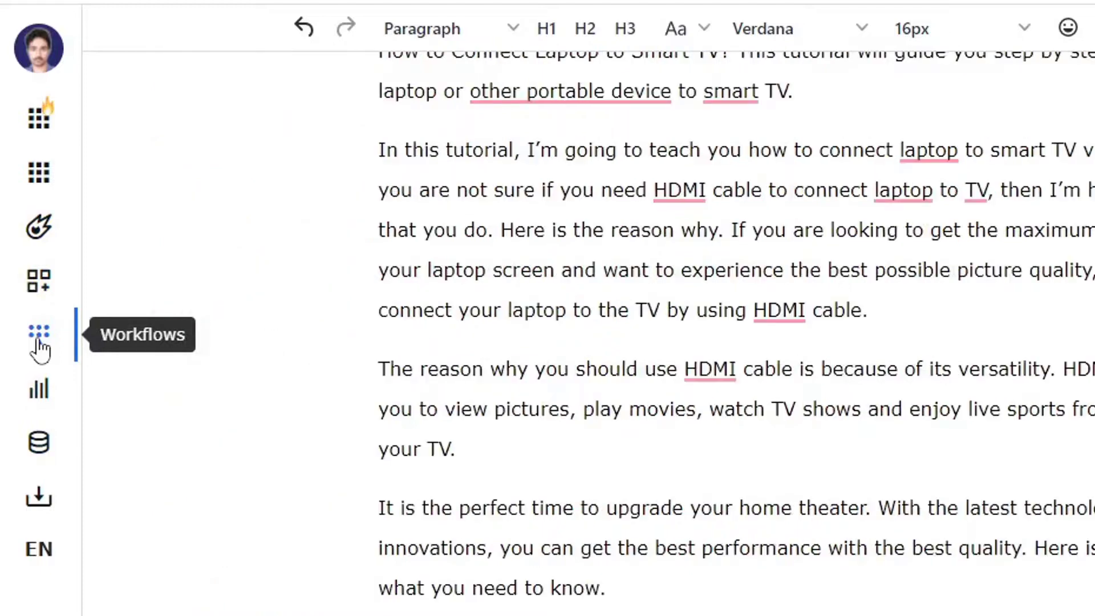
Step: Generate body text in Step 6 of the Ultimate Blog Post workflow for the subheading "How to connect your laptop to your TV via HDMI"
scroll(900, 340, "up", 5)
scroll(824, 318, "up", 4)
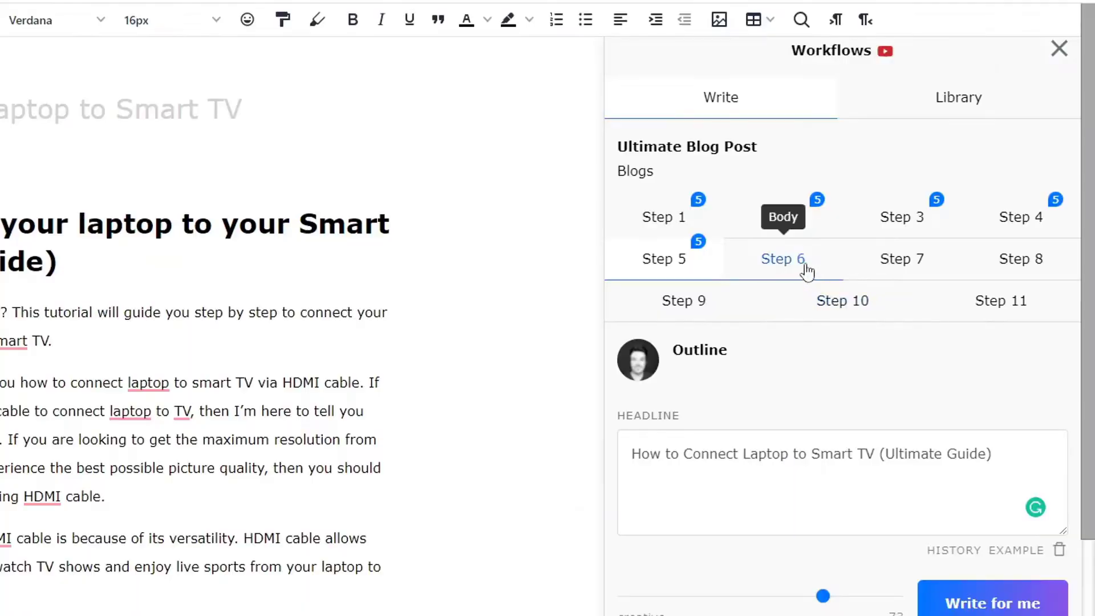
left_click(805, 266)
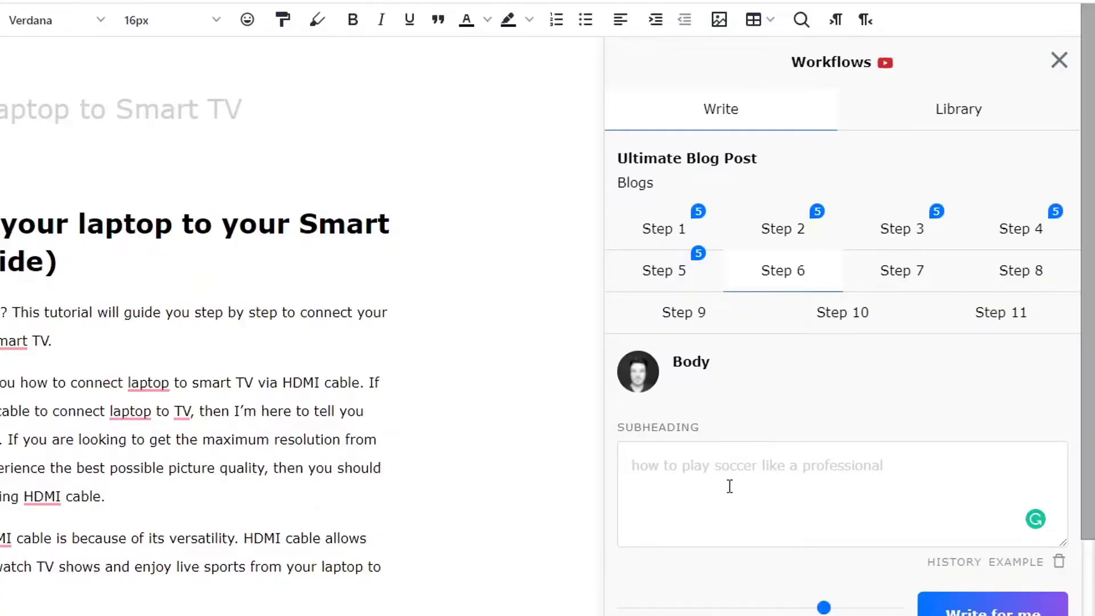
scroll(730, 486, "down", 3)
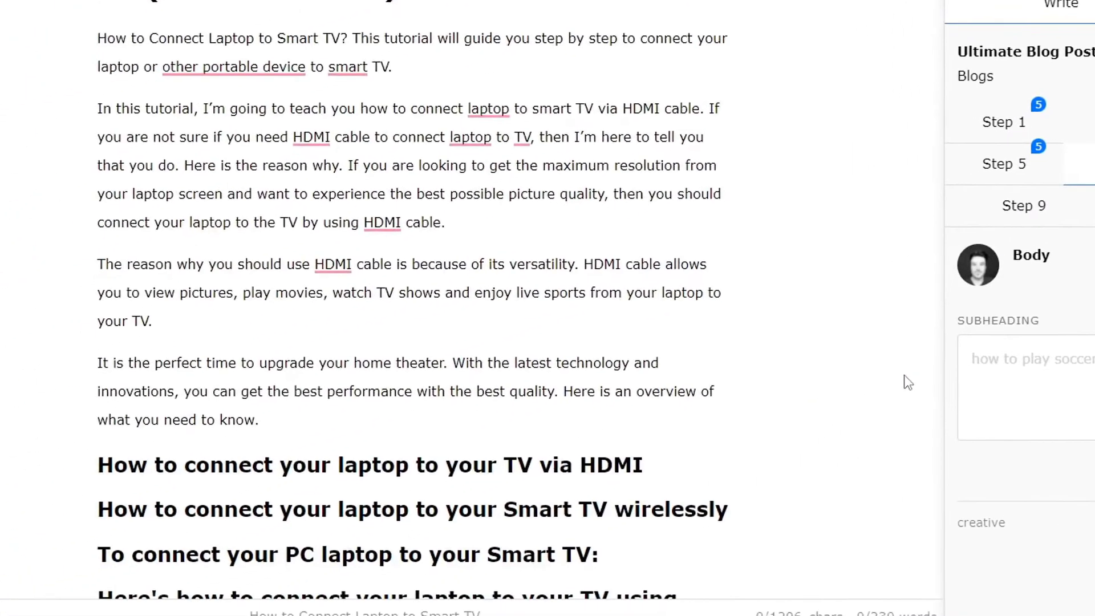
scroll(425, 312, "down", 2)
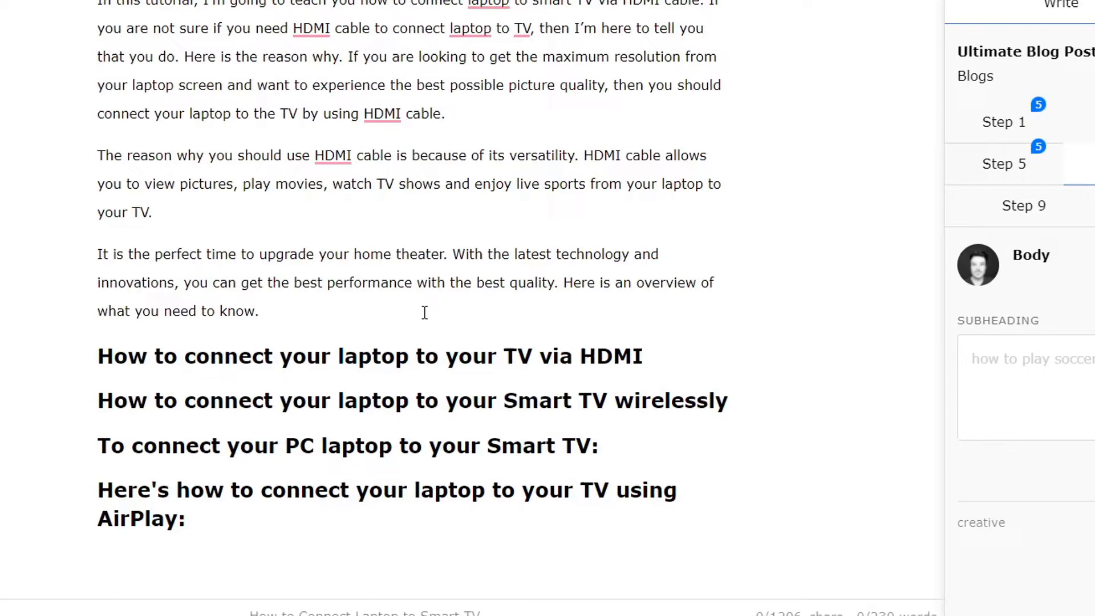
triple_click(362, 357)
key("ctrl+c")
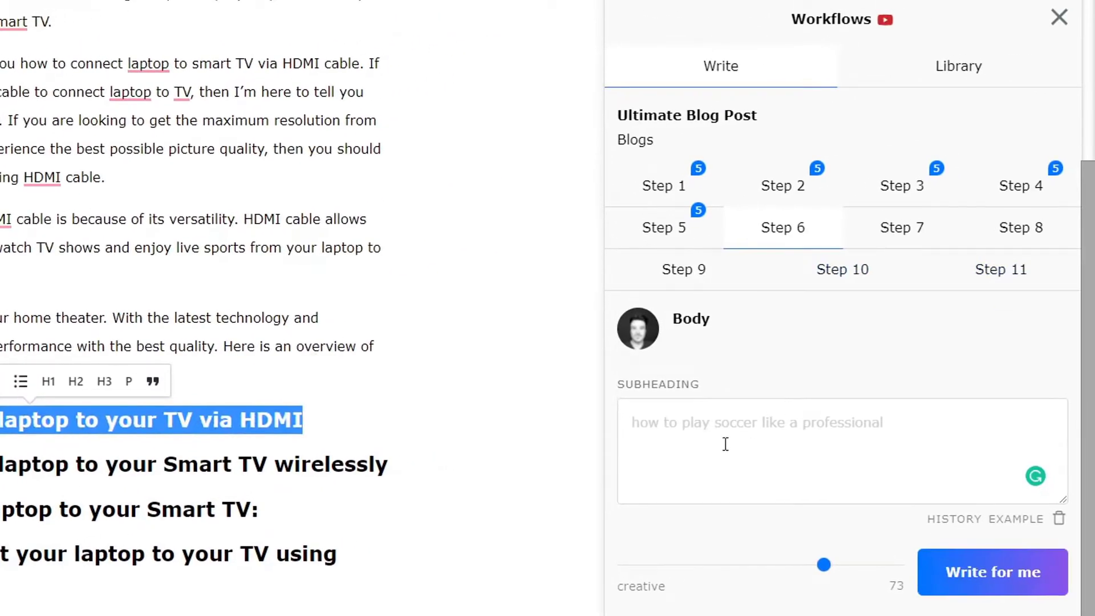
left_click(726, 444)
key("ctrl+v")
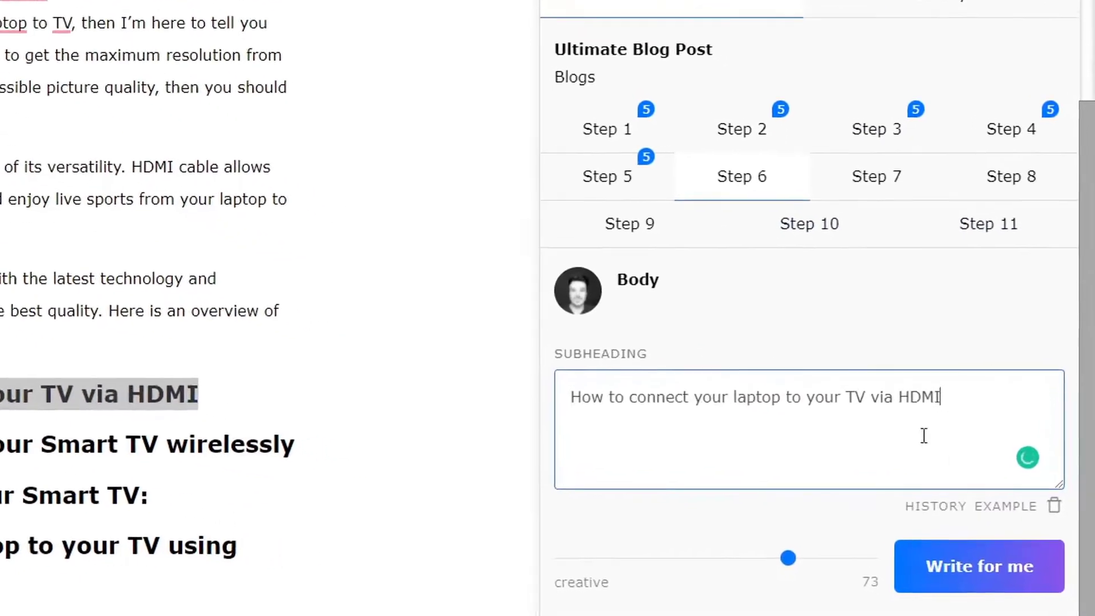
left_click(962, 563)
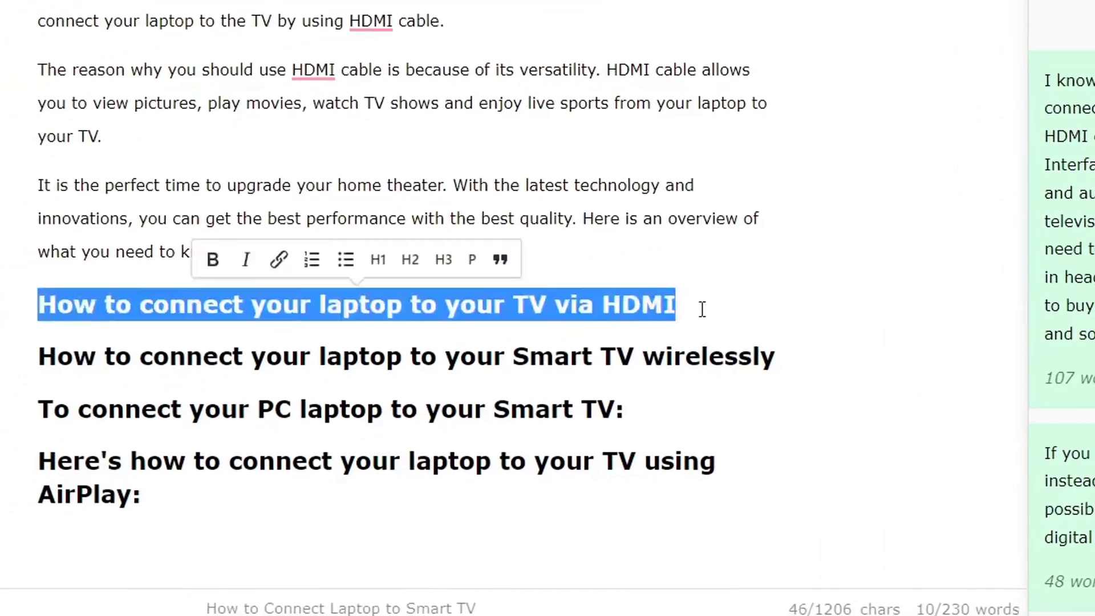
Step: Insert the generated paragraph beginning "I know that sounds weird, but hear me out" on a new line below the TV via HDMI heading
left_click(746, 301)
key("Return")
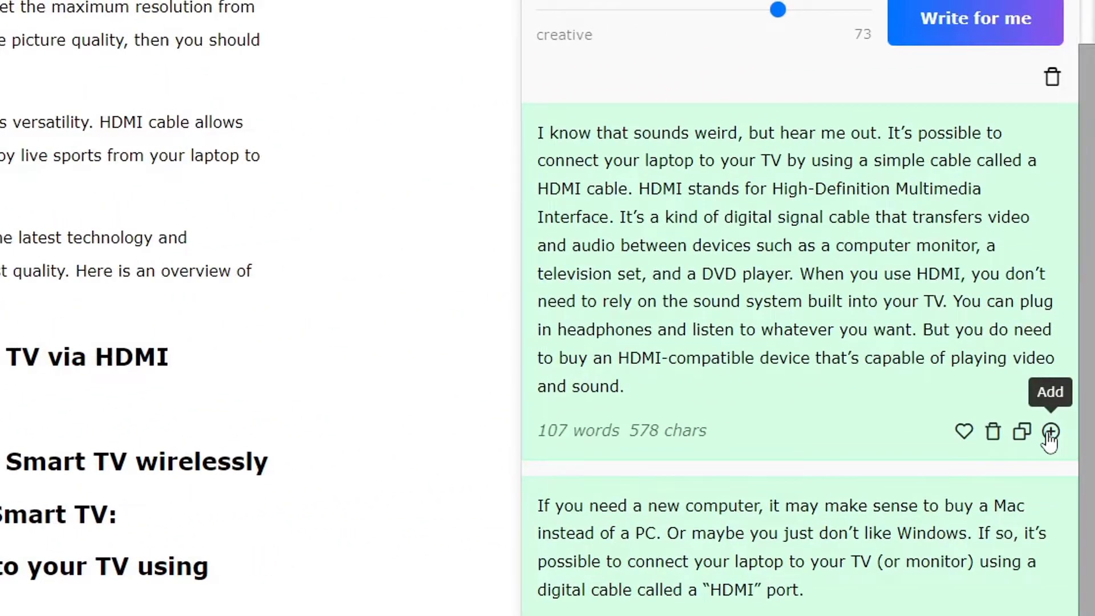
left_click(1050, 434)
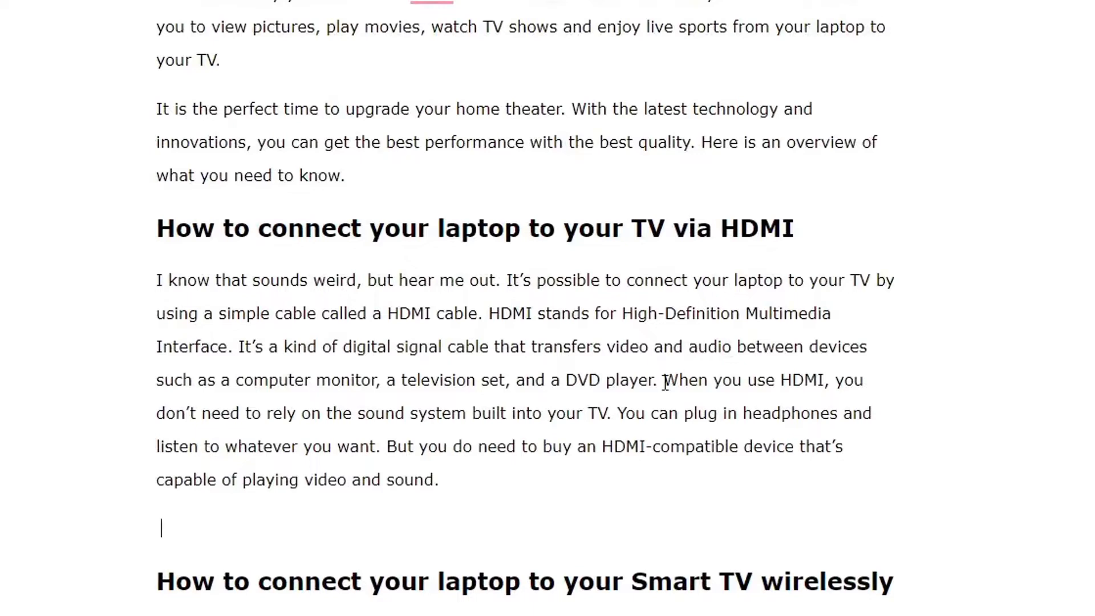
Step: Split the TV via HDMI paragraph in two before the sentence beginning "When you use HDMI"
left_click(664, 381)
key("Return")
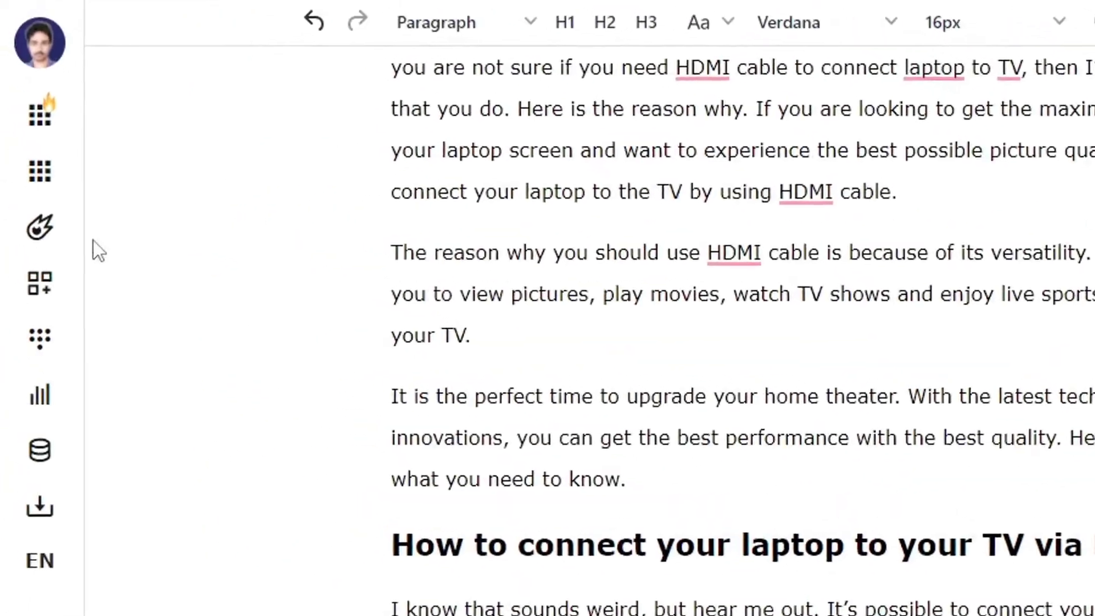
Step: Copy the Asurion heading "How to connect your laptop to your Smart TV" from the SEO search results onto a new line above the TV via HDMI heading
left_click(45, 132)
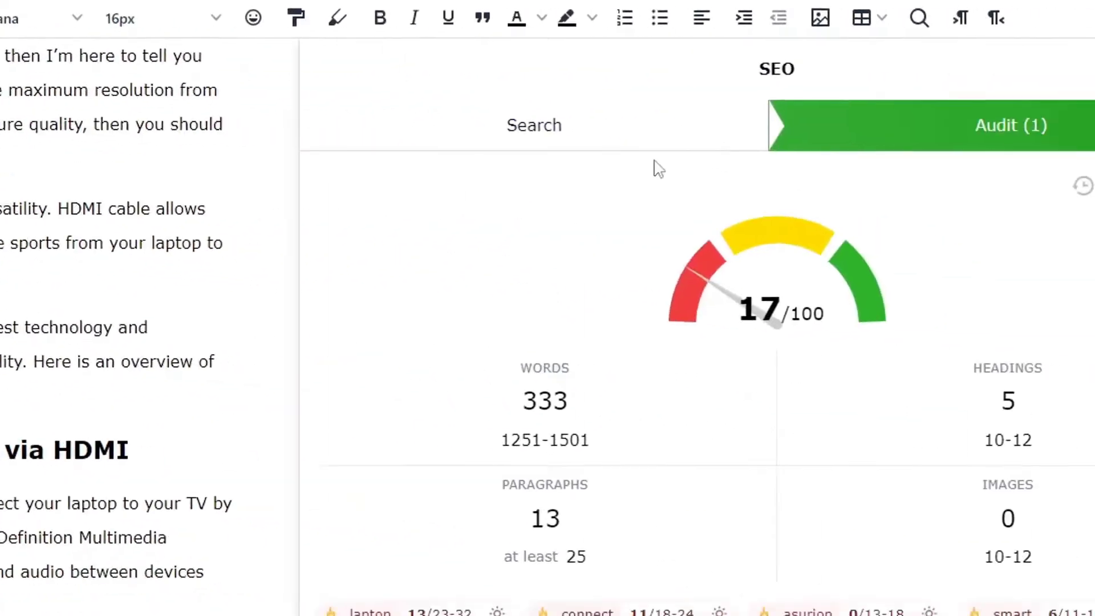
left_click(439, 132)
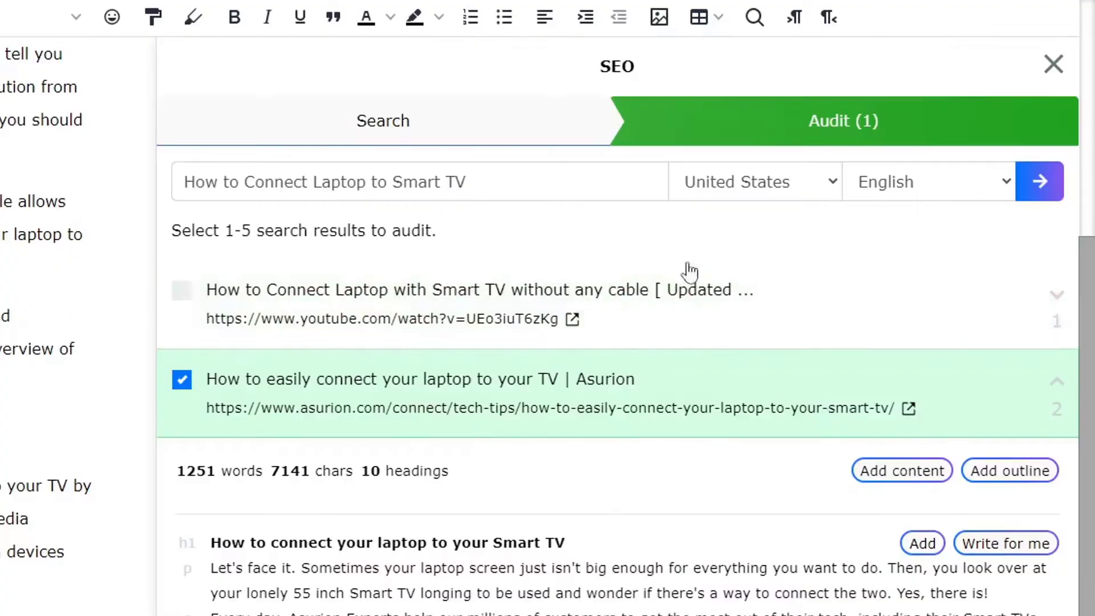
scroll(690, 273, "down", 5)
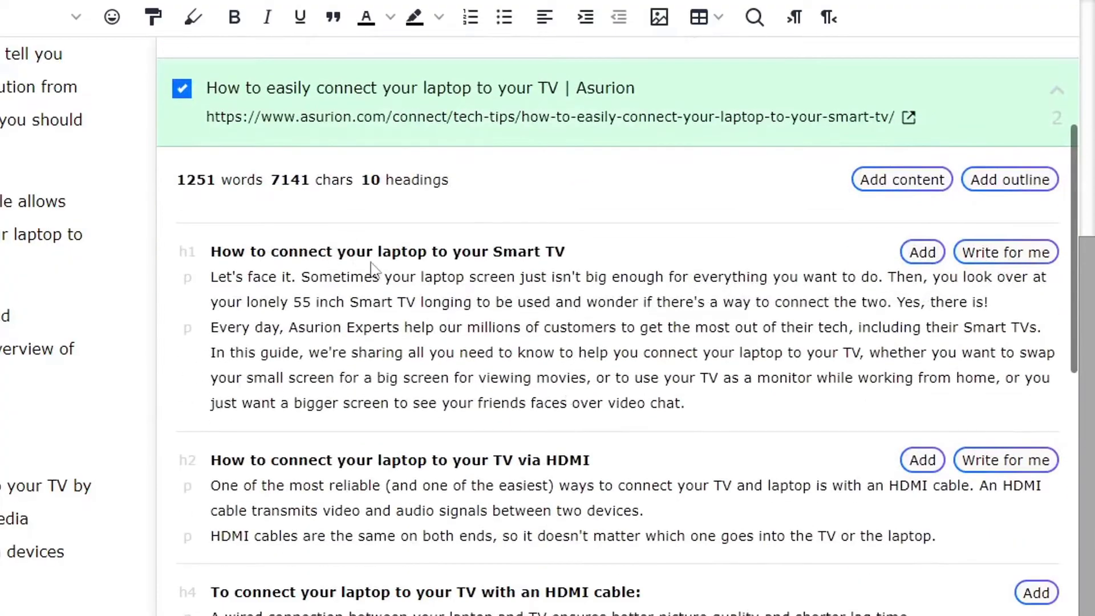
scroll(600, 415, "up", 2)
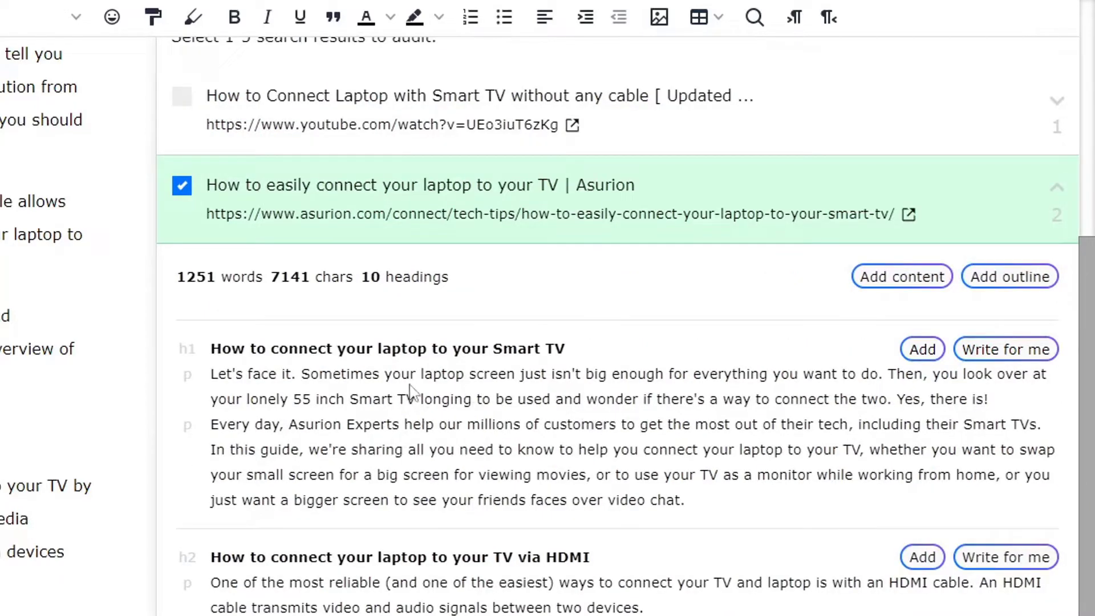
scroll(412, 393, "up", 6)
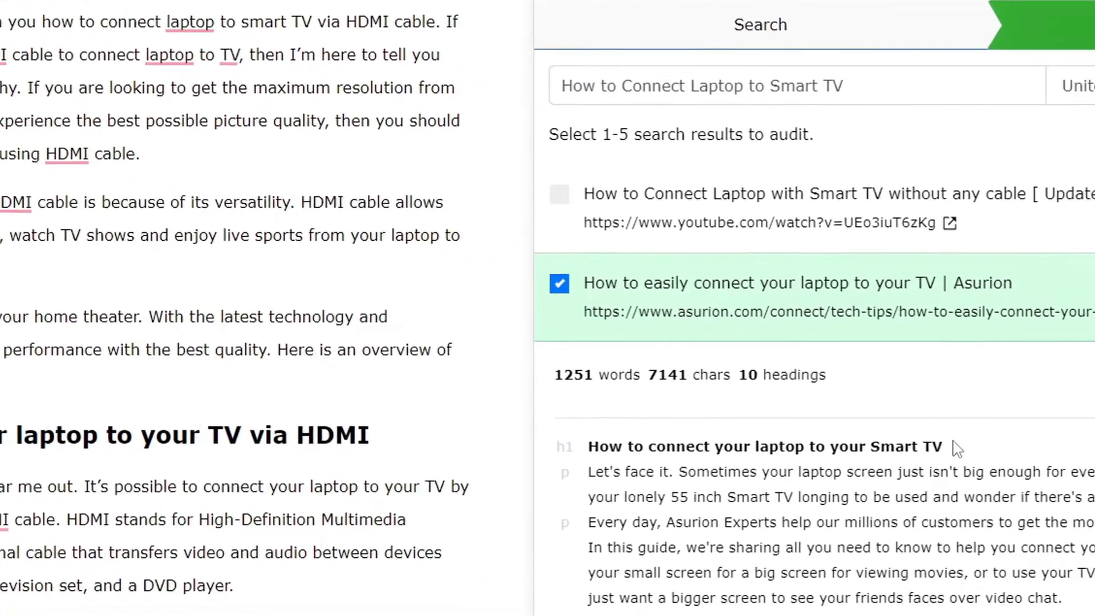
left_click_drag(914, 444, 711, 448)
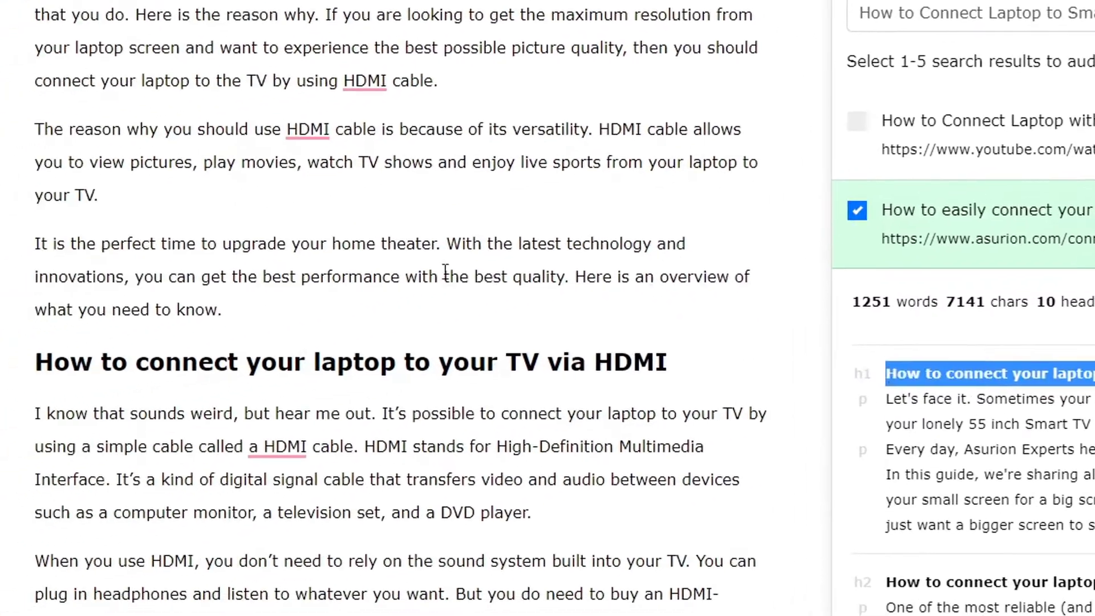
scroll(44, 406, "up", 3)
scroll(11, 413, "down", 2)
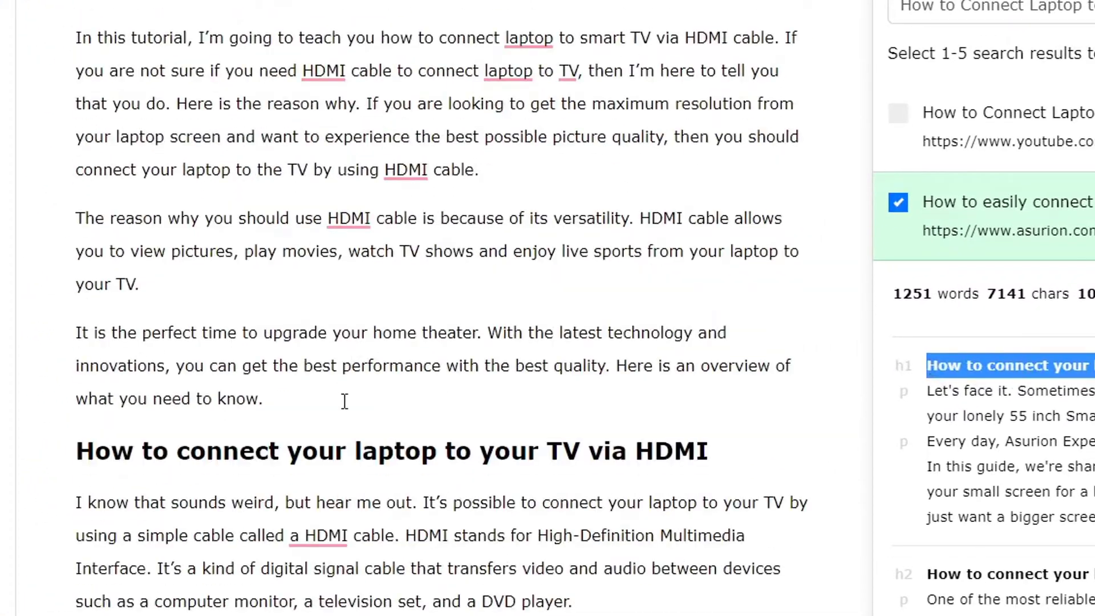
left_click(345, 401)
key("Return")
type("How to connect your laptop to your Smart TV")
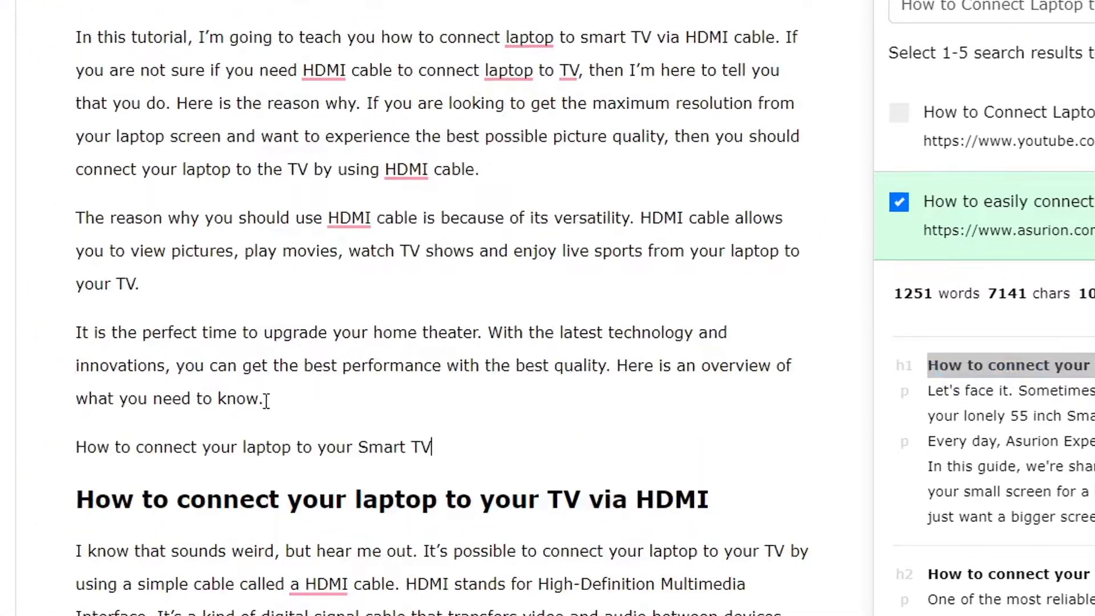
Step: Format the new line "How to connect your laptop to your Smart TV" as an H2 heading
double_click(294, 447)
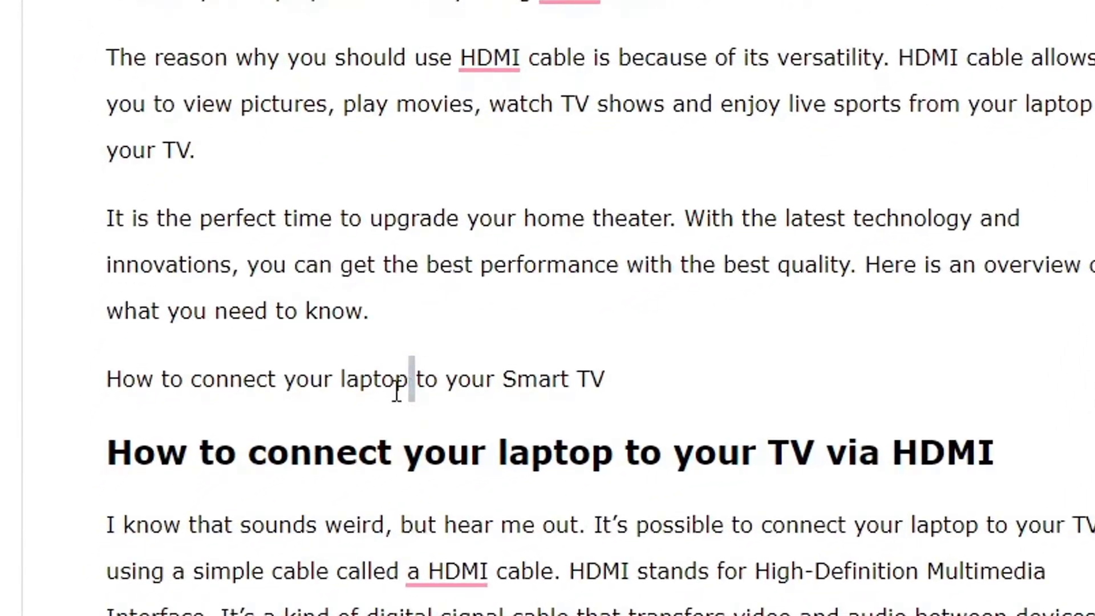
triple_click(396, 393)
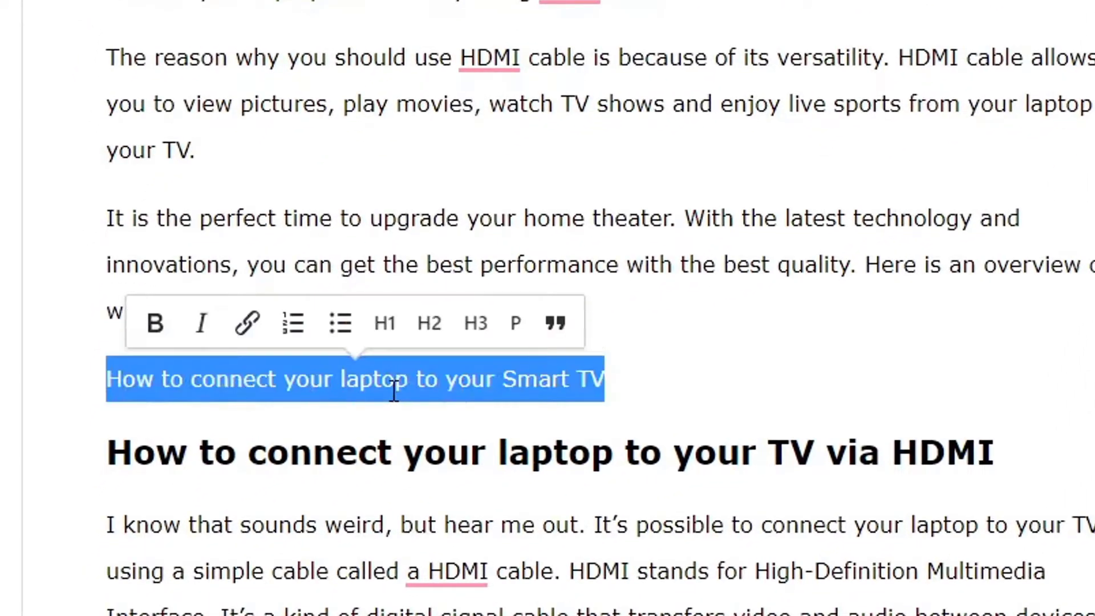
left_click(439, 333)
left_click(1026, 358)
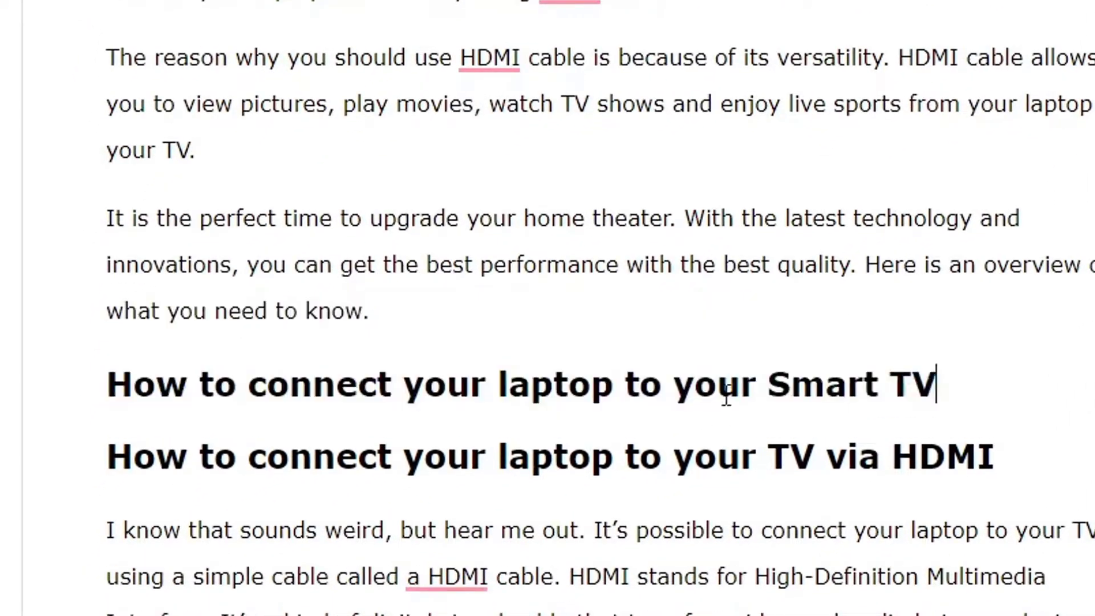
scroll(740, 395, "down", 5)
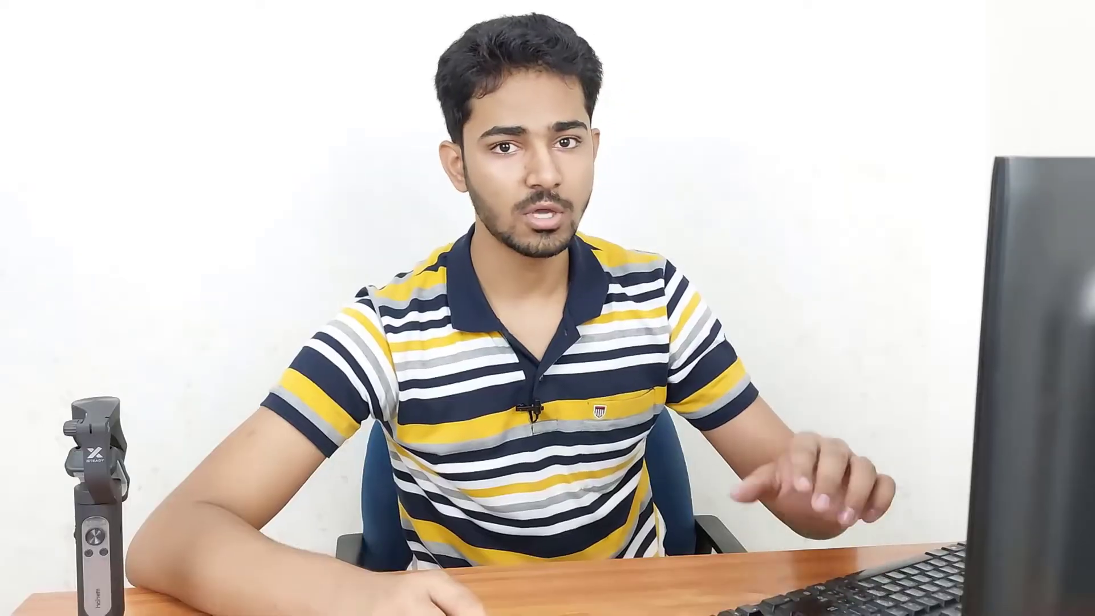
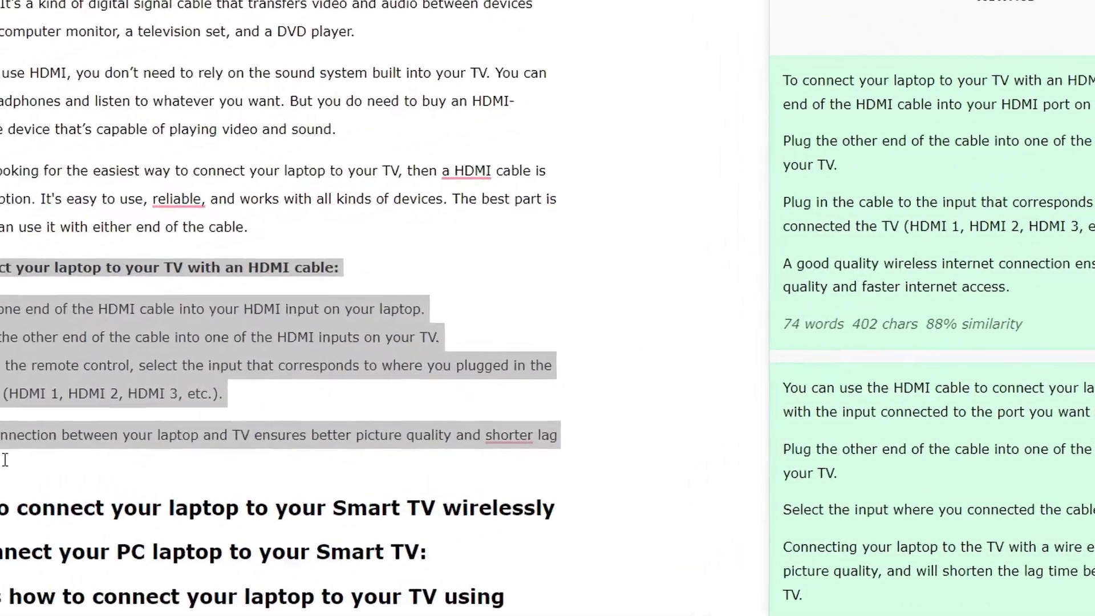
Step: Replace the copied "To connect your laptop to your TV with an HDMI cable" section with the first suggested rewrite
left_click_drag(4, 460, 70, 235)
key("BackSpace")
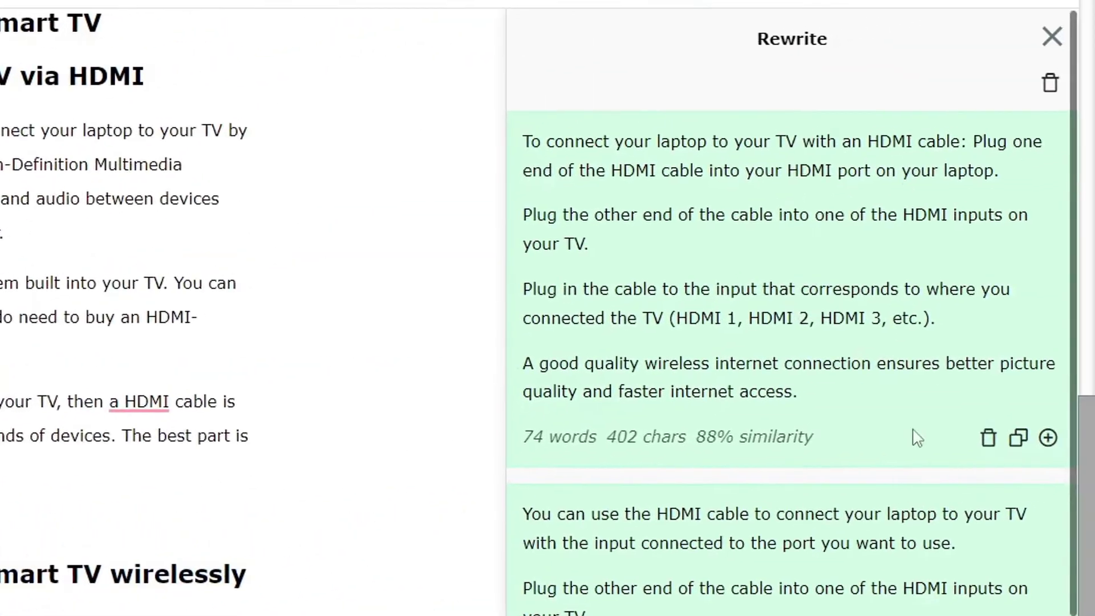
left_click_drag(864, 394, 523, 144)
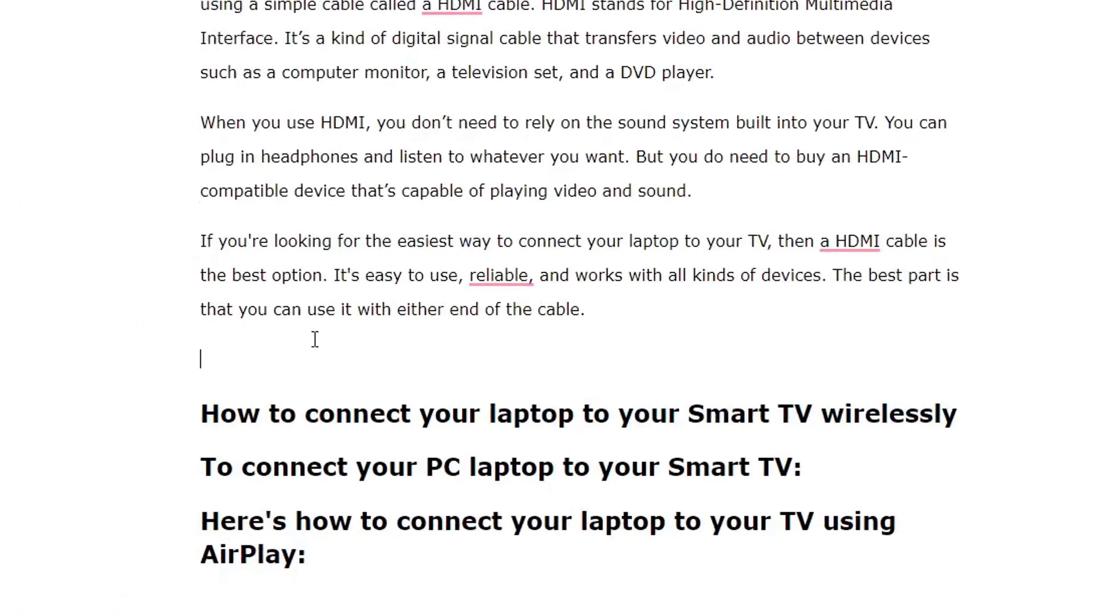
type("To connect your laptop to your TV with an HDMI cable: Plug one end of the HDMI cable into your HDMI port on your laptop. Plug the other end of the cable into one of the HDMI inputs on your TV. Plug in the cable to the input that corresponds to where you connected the TV (HDMI 1, HDMI 2, HDMI 3, etc.). A good quality wireless internet connection ensures better picture quality and faster internet access.")
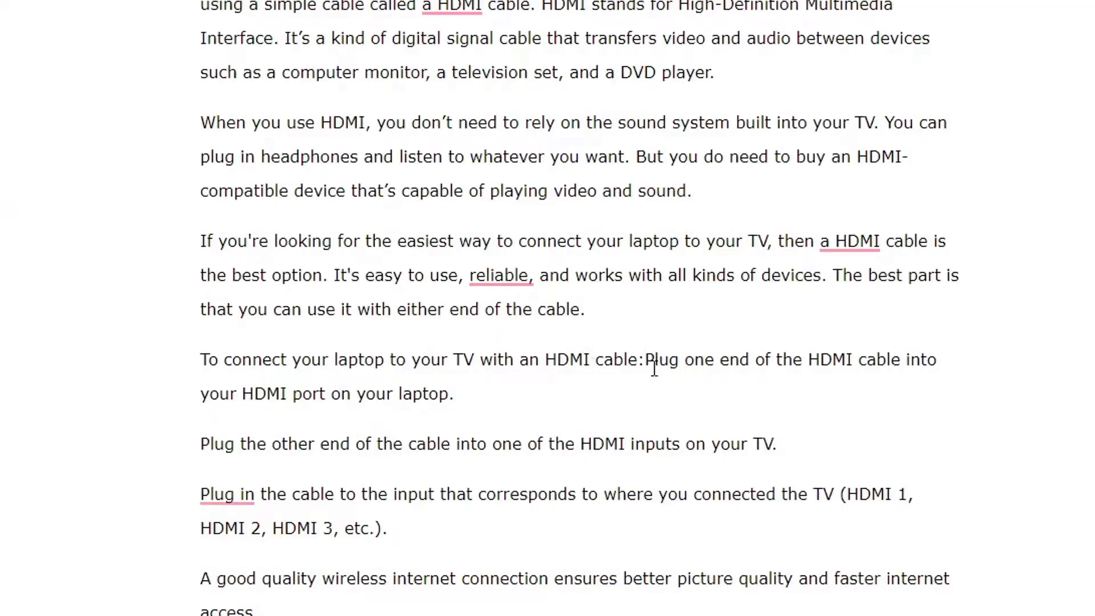
Step: Put "Plug one end of the HDMI cable" on its own line and turn the four lines below the HDMI cable introduction into a numbered list
left_click(651, 365)
key("Return")
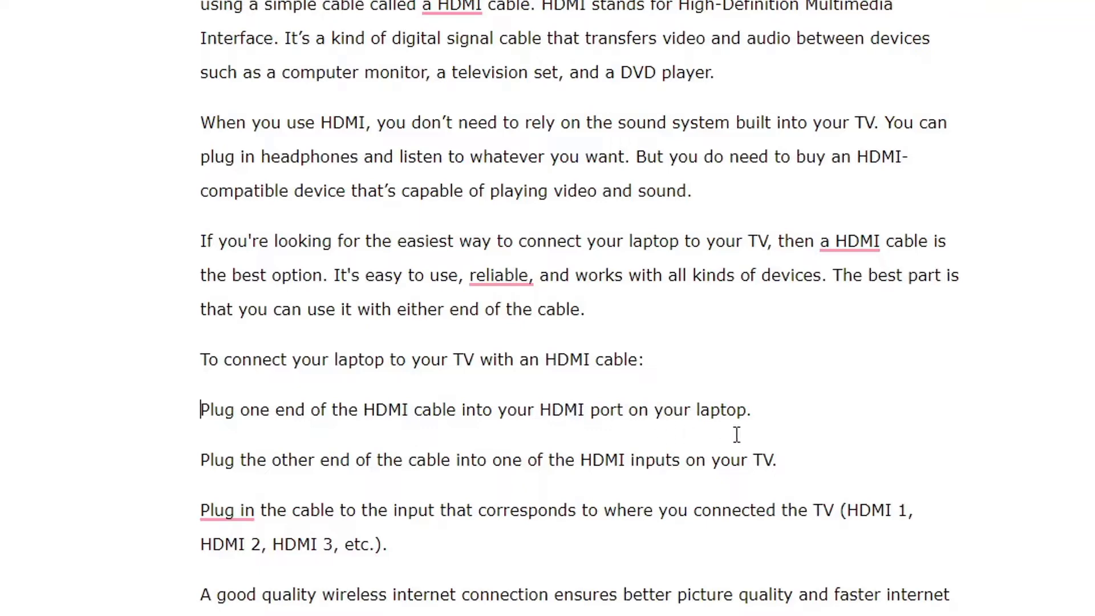
left_click_drag(256, 462, 513, 461)
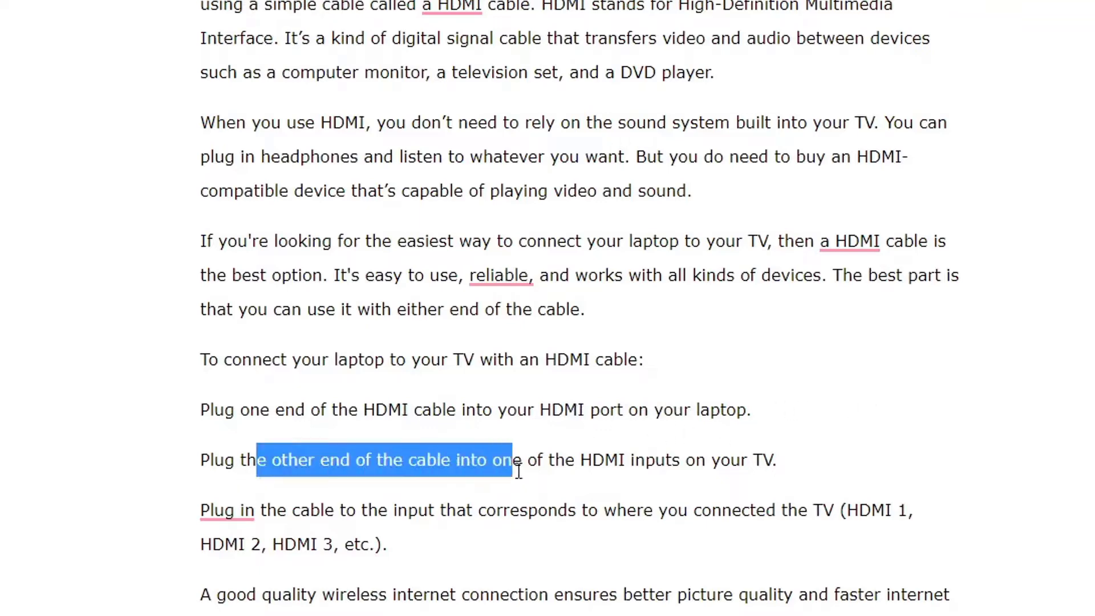
scroll(333, 413, "down", 3)
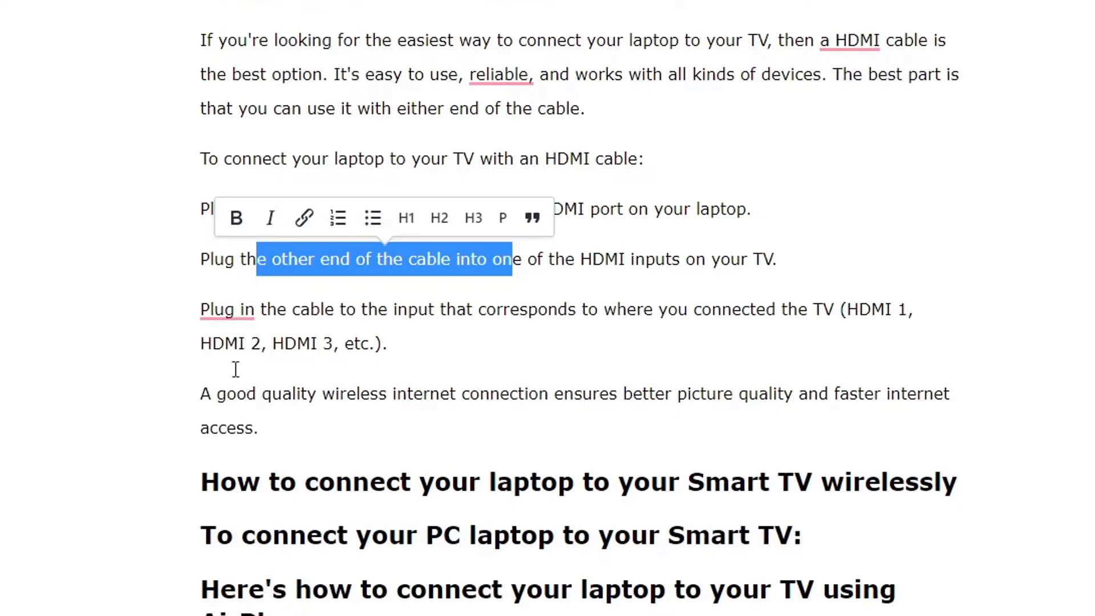
left_click(391, 395)
left_click_drag(350, 428, 183, 204)
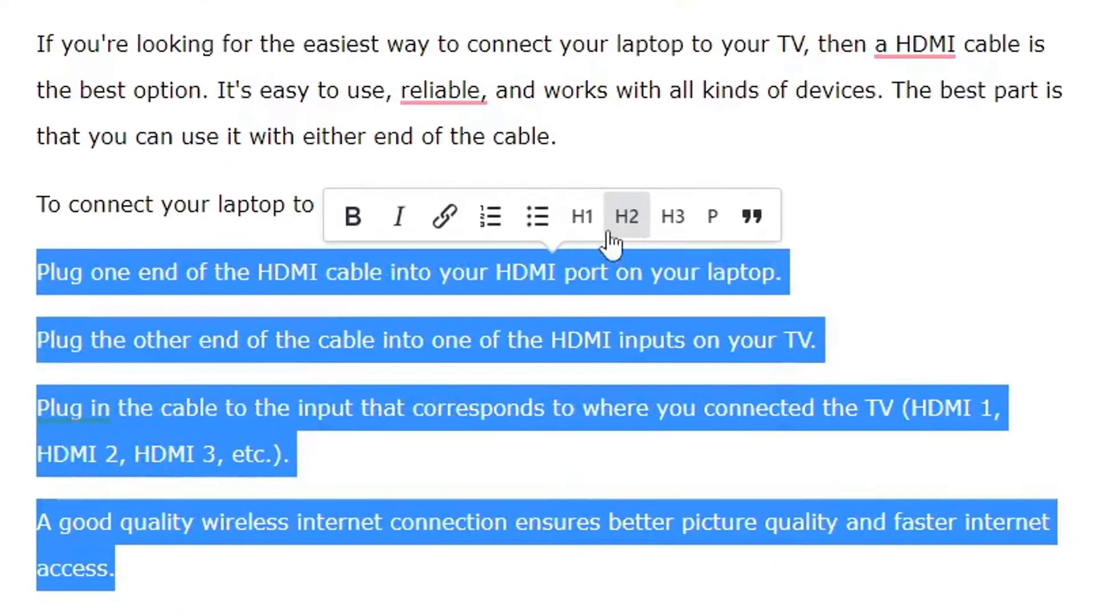
left_click(492, 217)
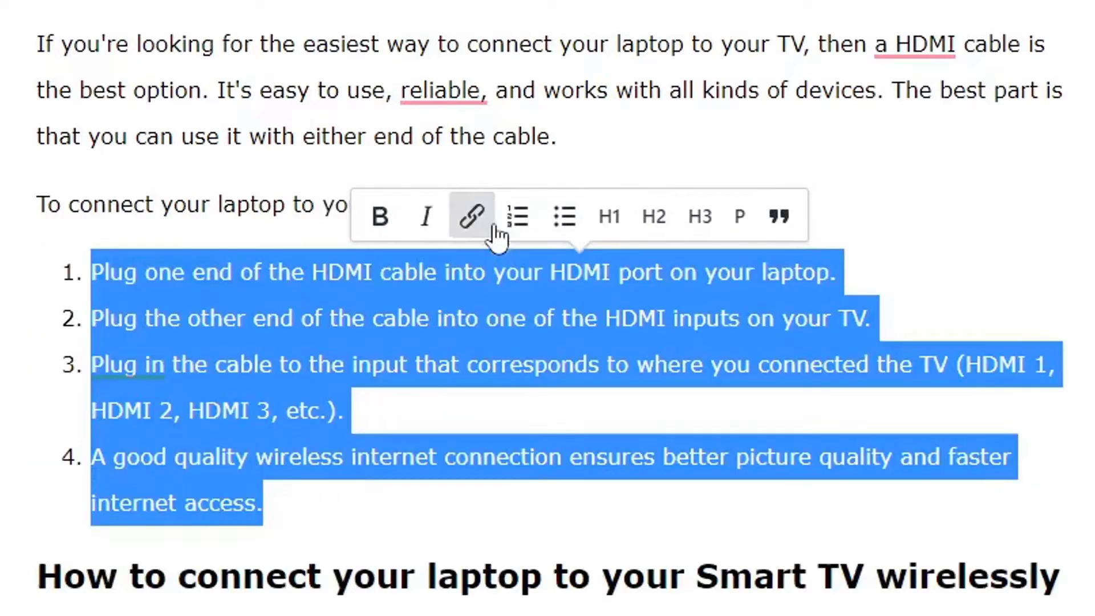
left_click(160, 272)
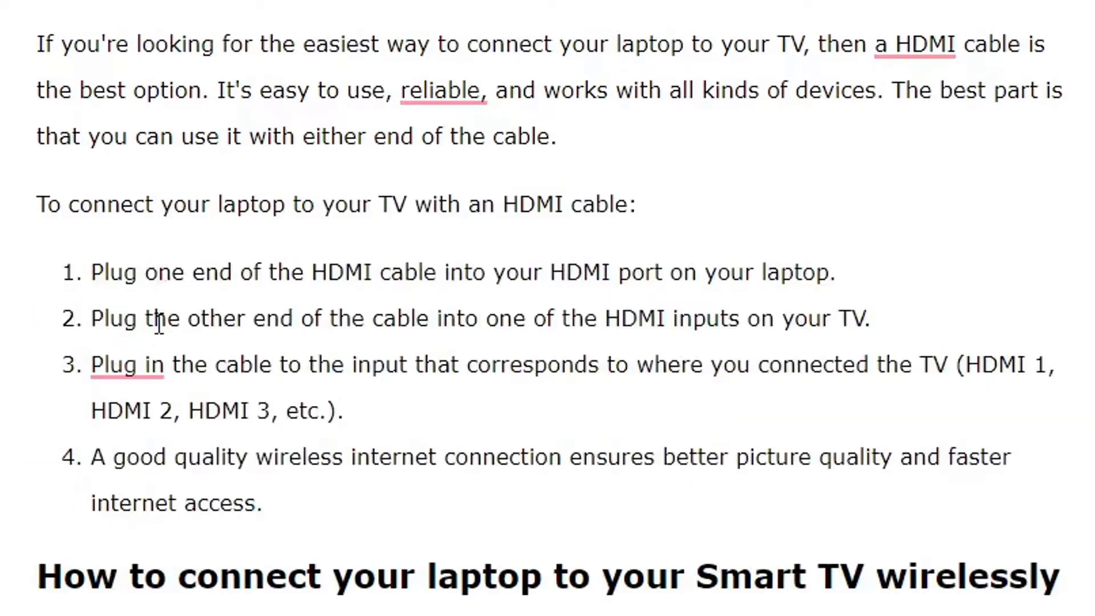
mouse_move(118, 357)
left_click(166, 442)
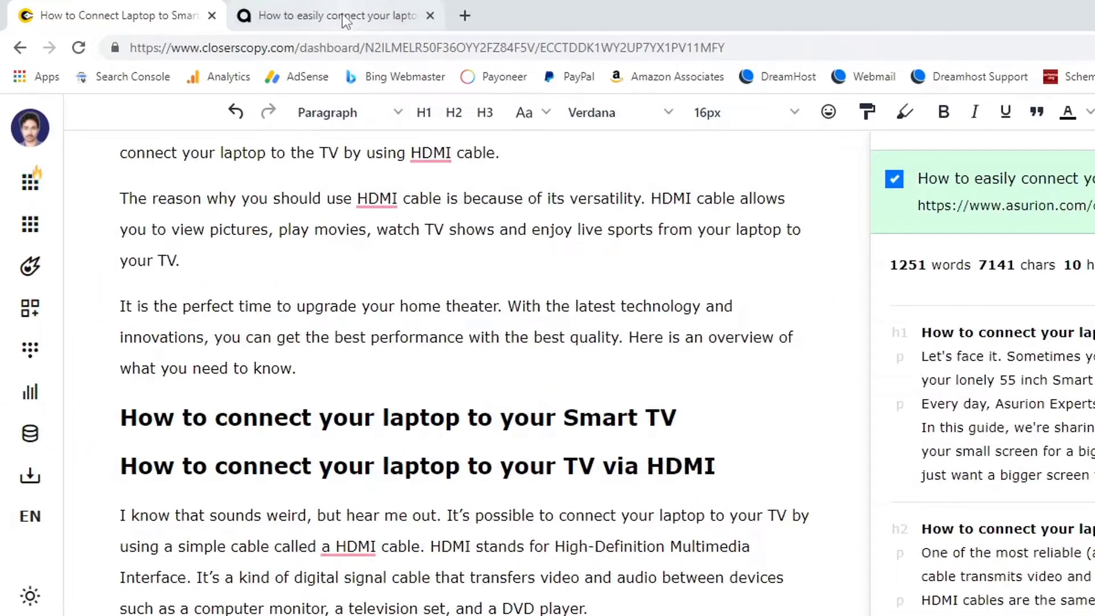
Step: Examine the introduction and structure of Asurion's original article in the other browser page
left_click(342, 14)
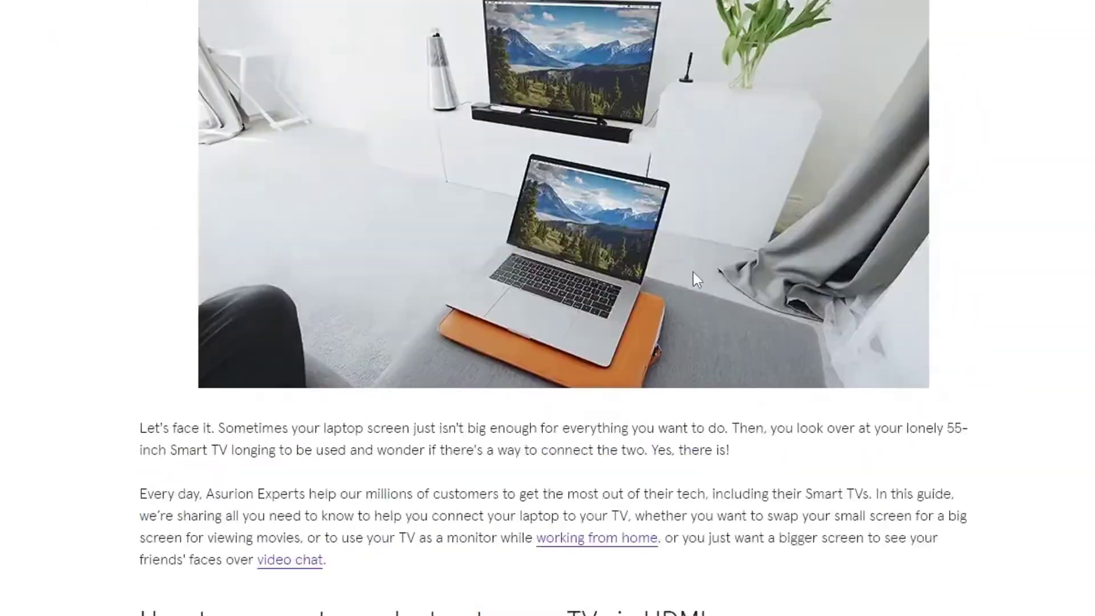
scroll(693, 272, "up", 3)
scroll(693, 276, "down", 10)
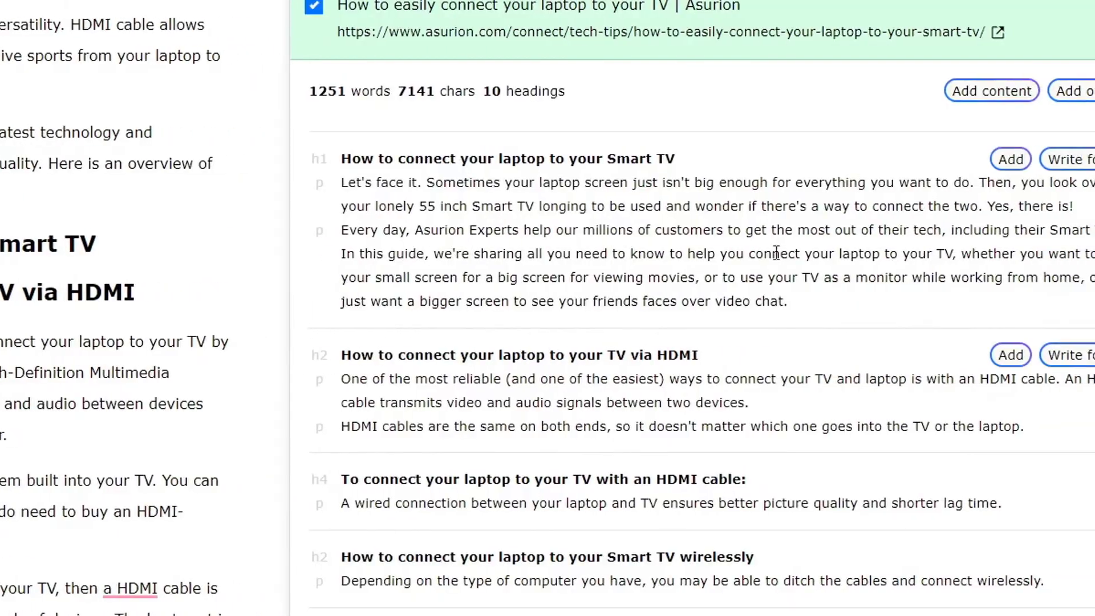
Step: Have the AI write body text from Asurion's "How to connect your laptop to your Smart TV" section below the matching article heading
left_click_drag(910, 276, 658, 244)
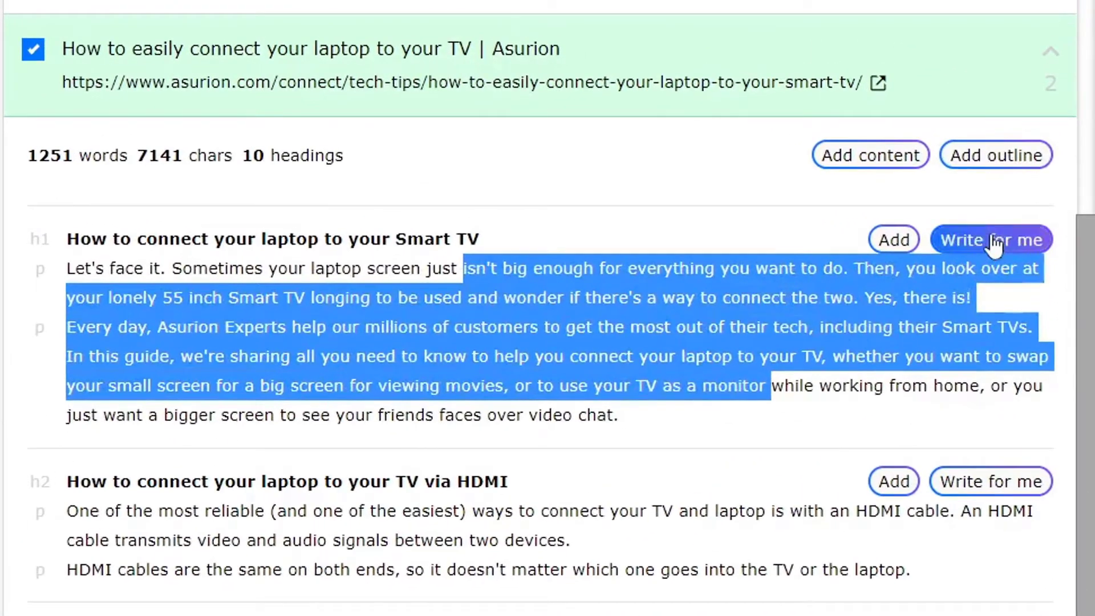
left_click(1008, 170)
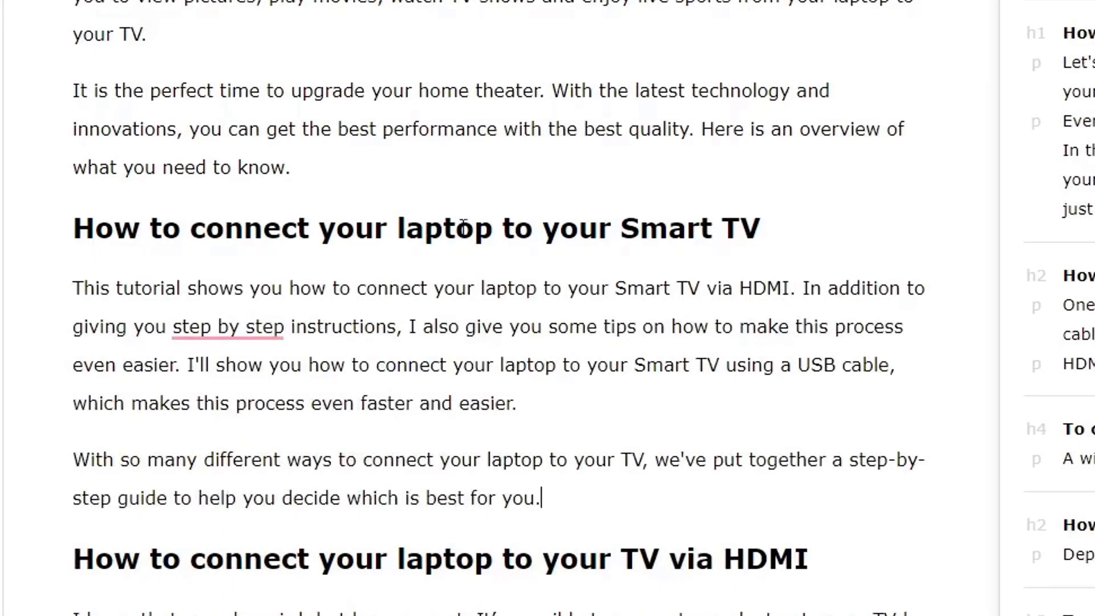
left_click_drag(123, 288, 601, 445)
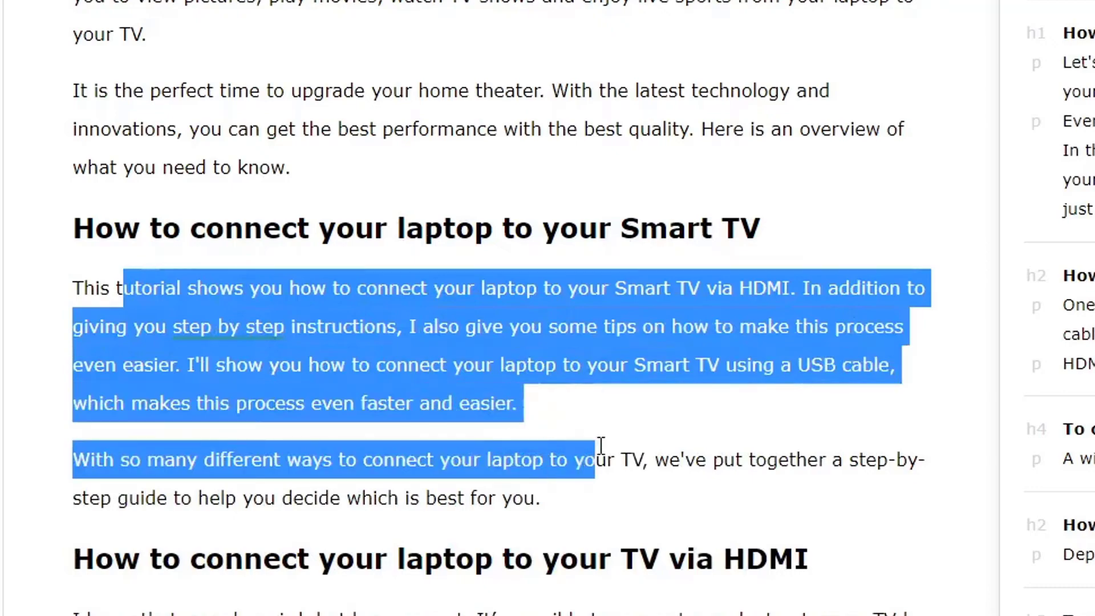
left_click(516, 341)
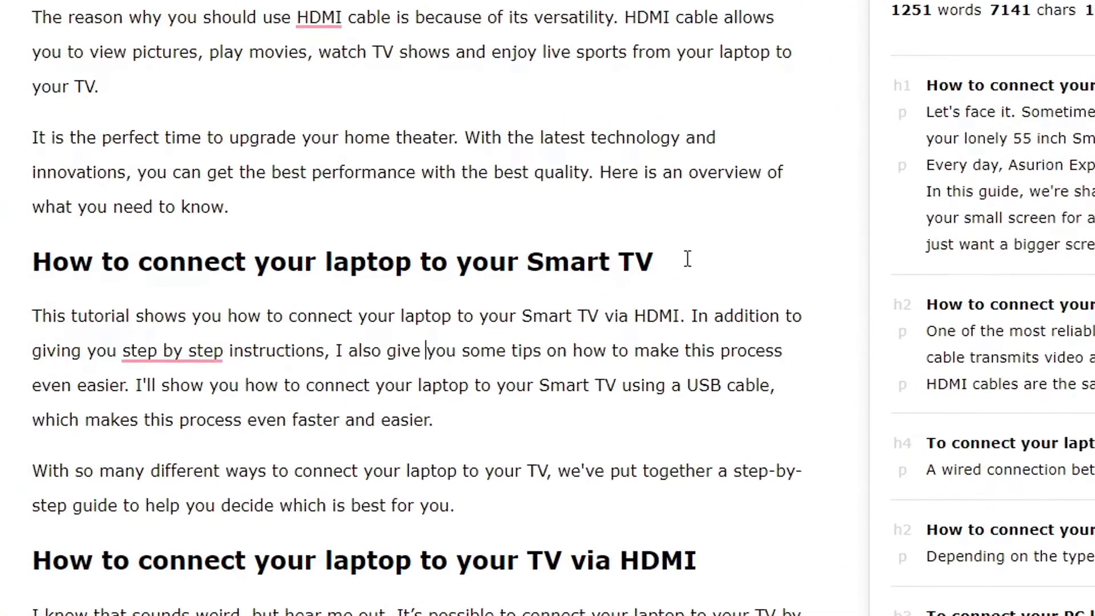
Step: Try an empty line below the Smart TV heading and check the article's text from the title through the TV via HDMI section
key("Return")
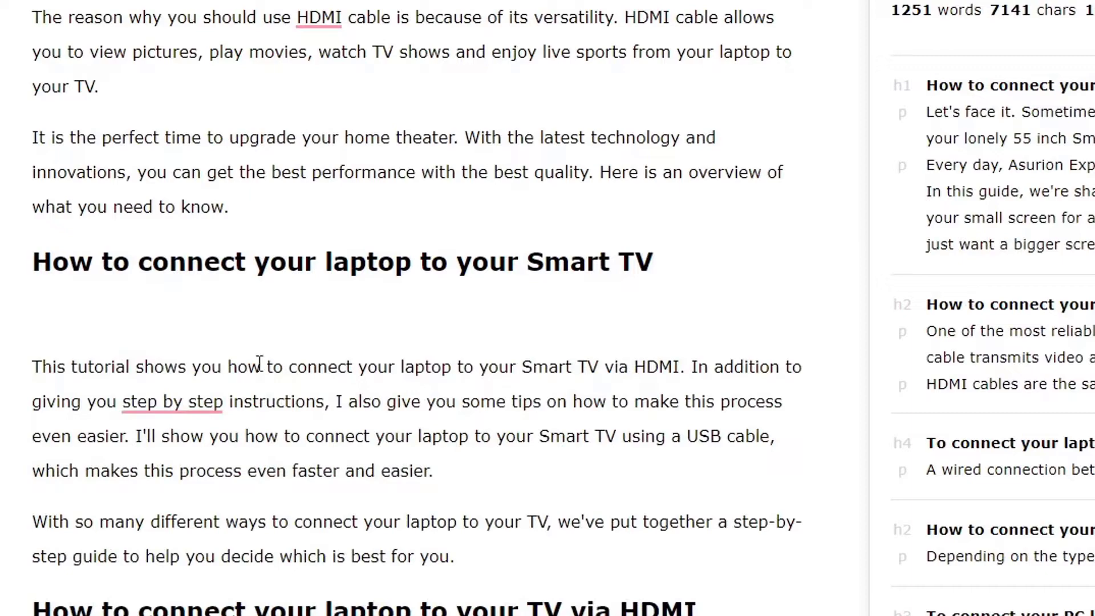
scroll(343, 305, "down", 6)
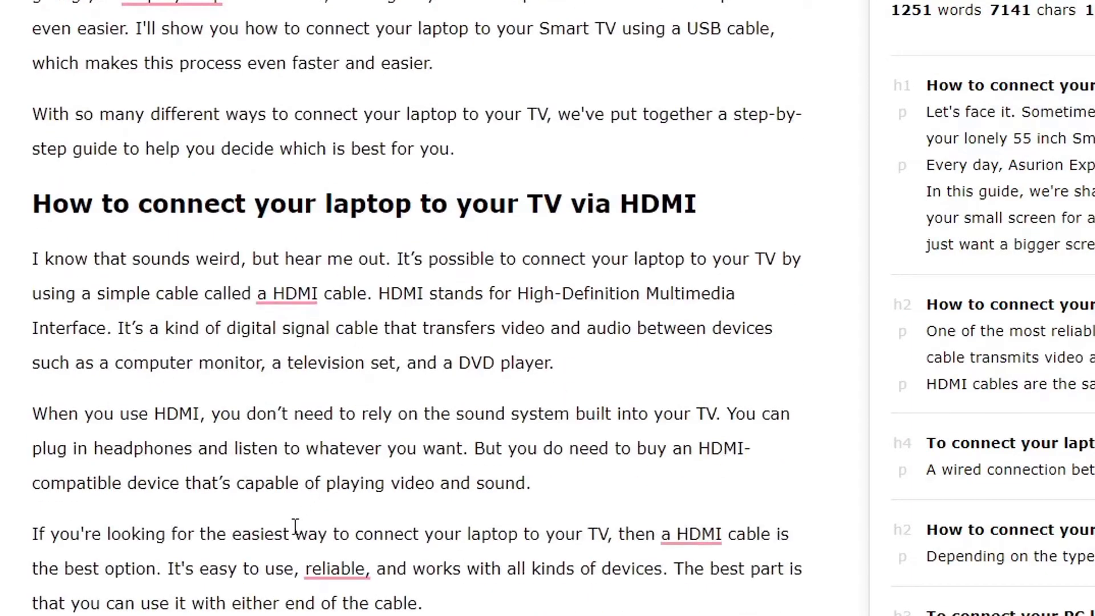
scroll(279, 450, "up", 5)
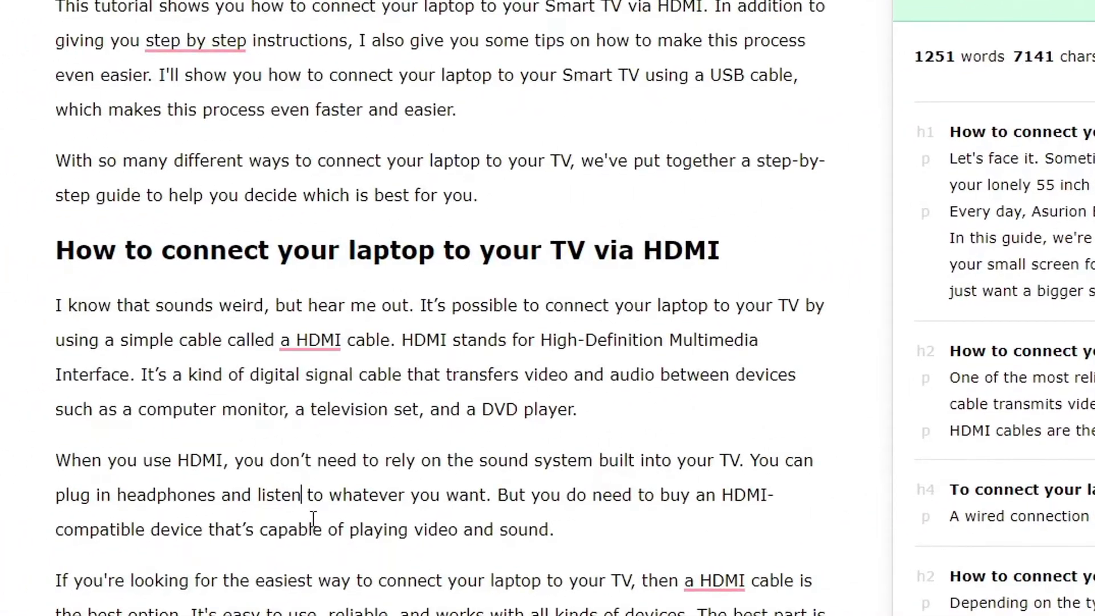
scroll(345, 527, "up", 7)
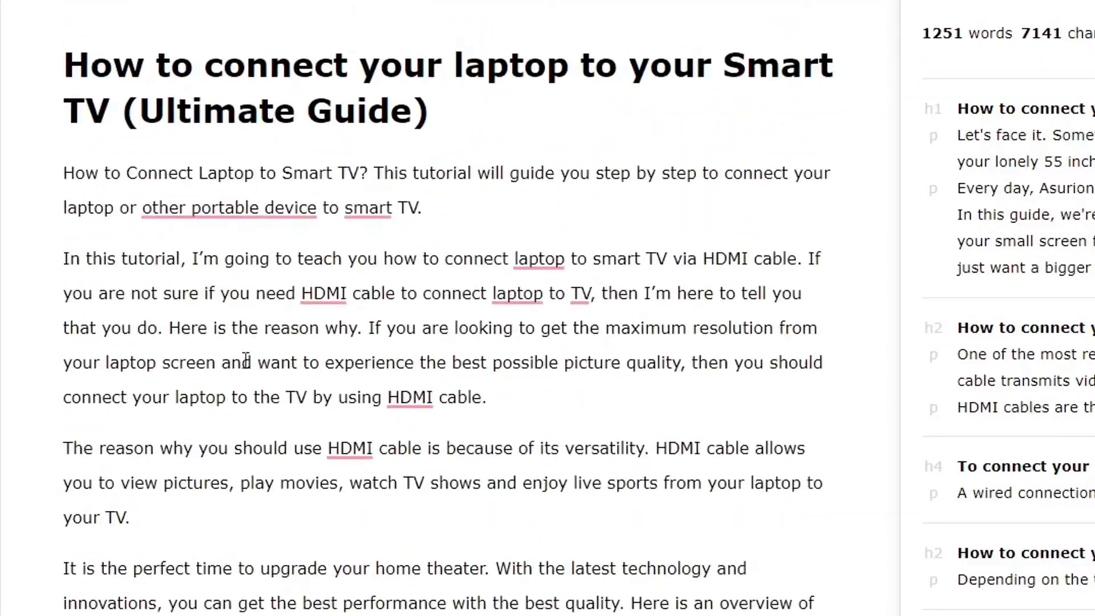
scroll(246, 359, "down", 3)
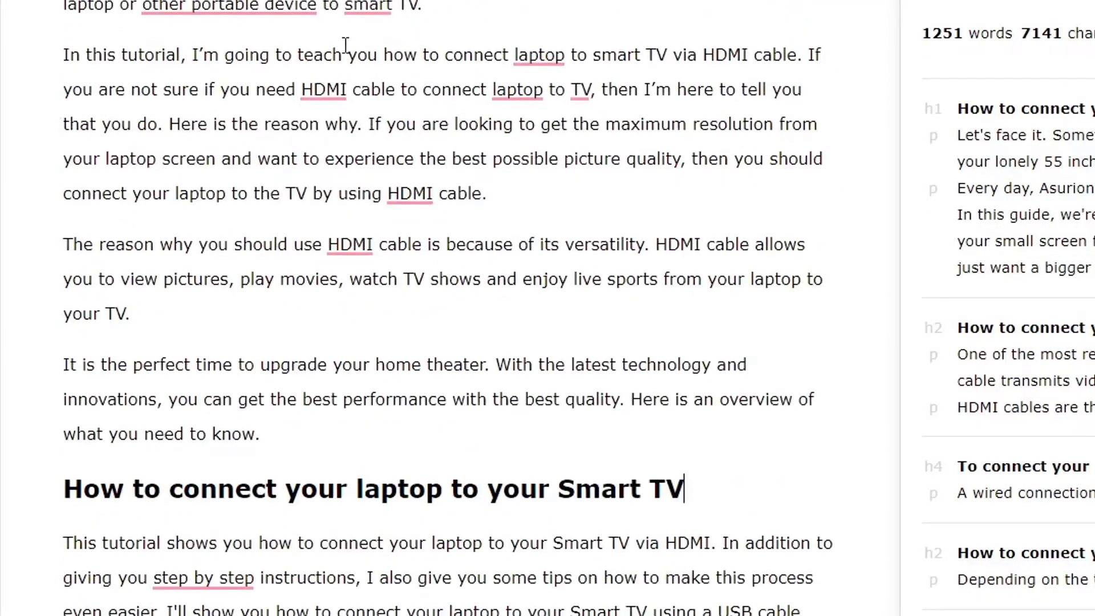
Step: Have the AI write body text for the subheading "How to connect your laptop to your Smart TV wirelessly"
scroll(352, 88, "up", 2)
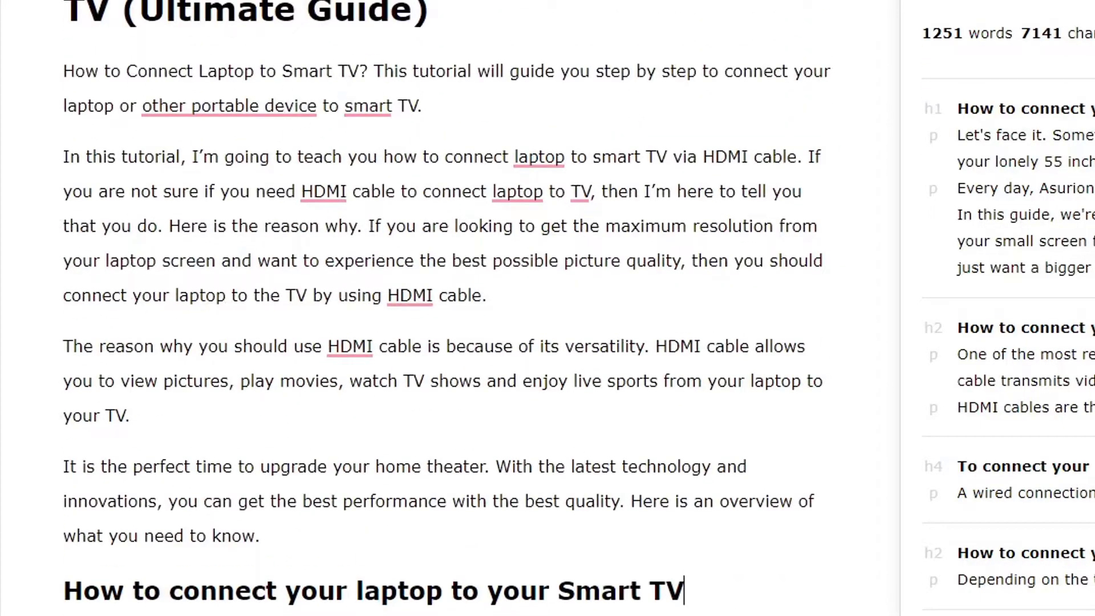
scroll(202, 67, "down", 2)
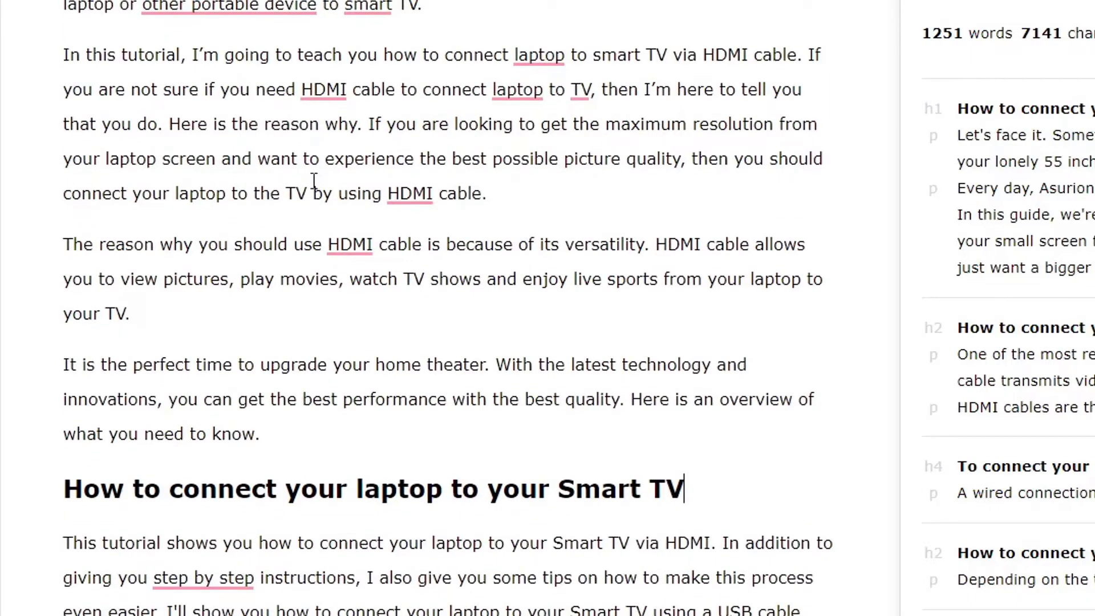
scroll(314, 181, "down", 6)
scroll(390, 206, "down", 13)
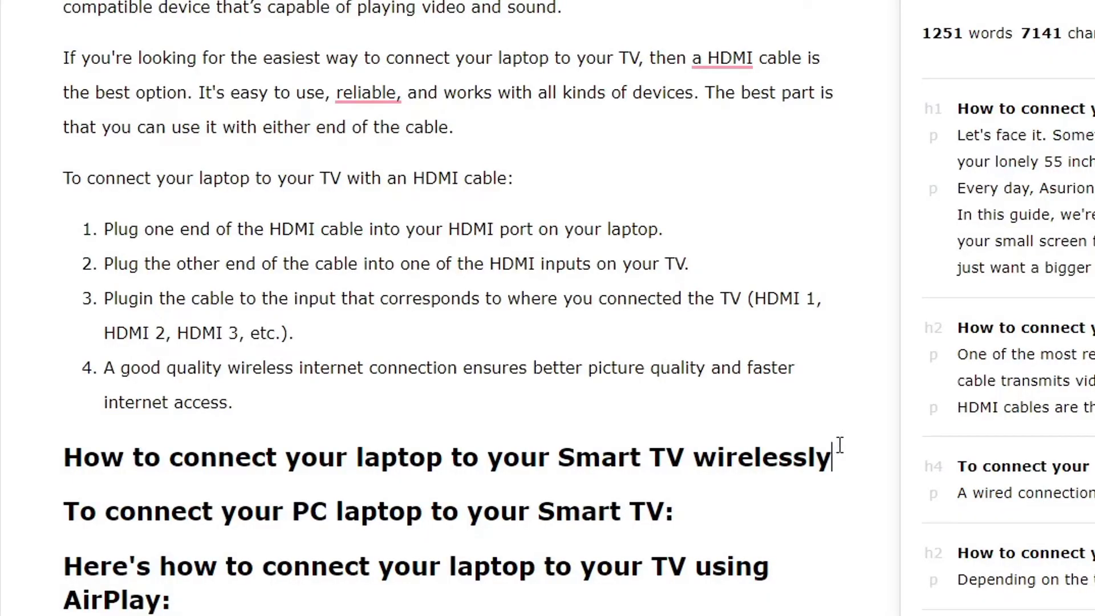
left_click_drag(835, 454, 66, 458)
key("ctrl+c")
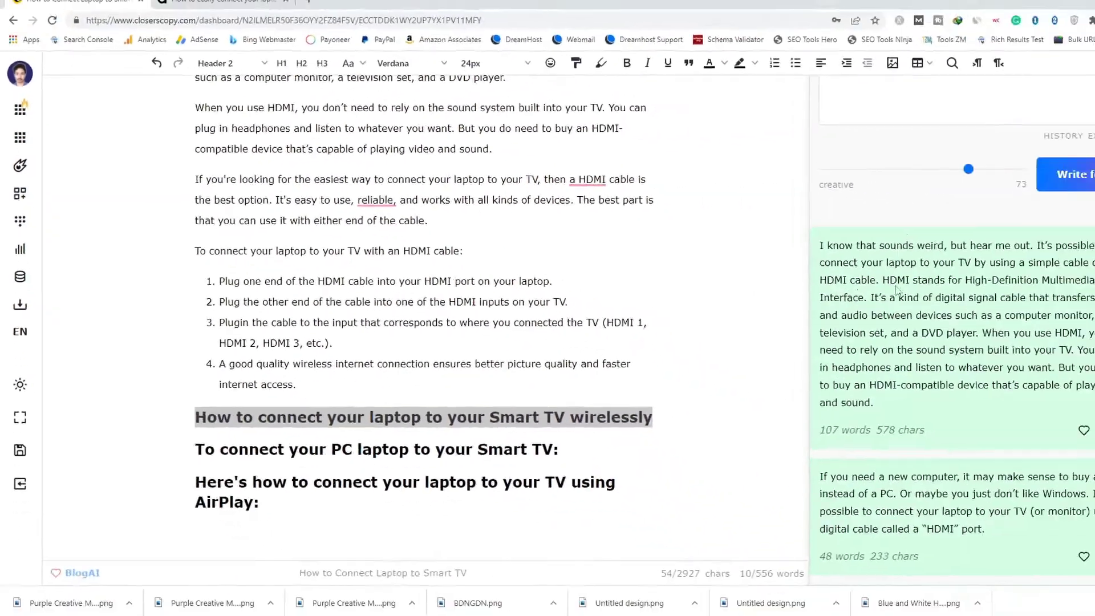
scroll(897, 291, "up", 4)
left_click(806, 313)
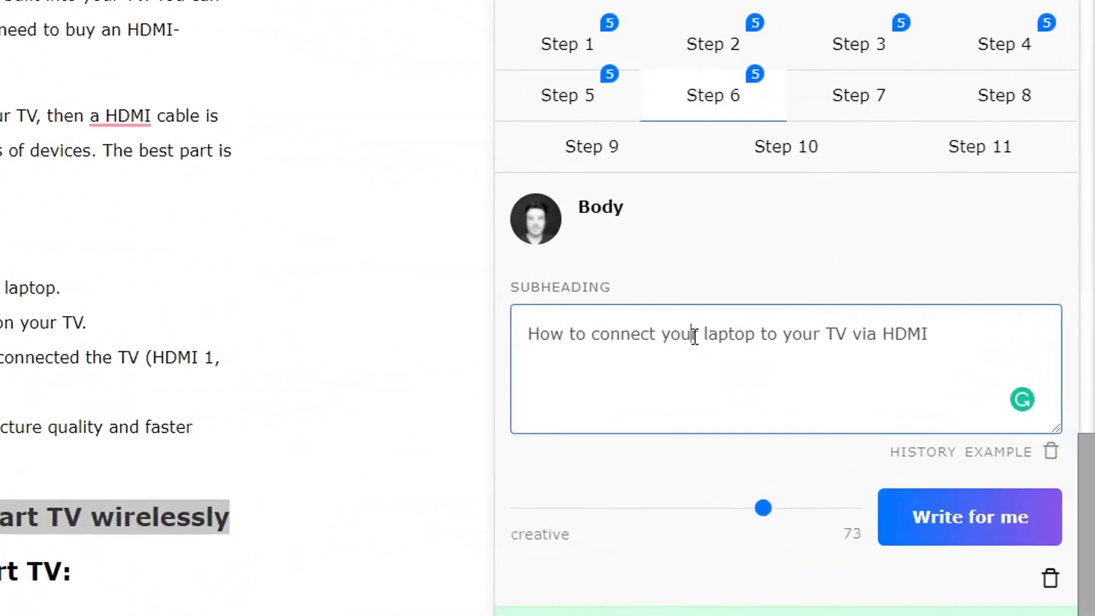
key("ctrl+a")
key("ctrl+v")
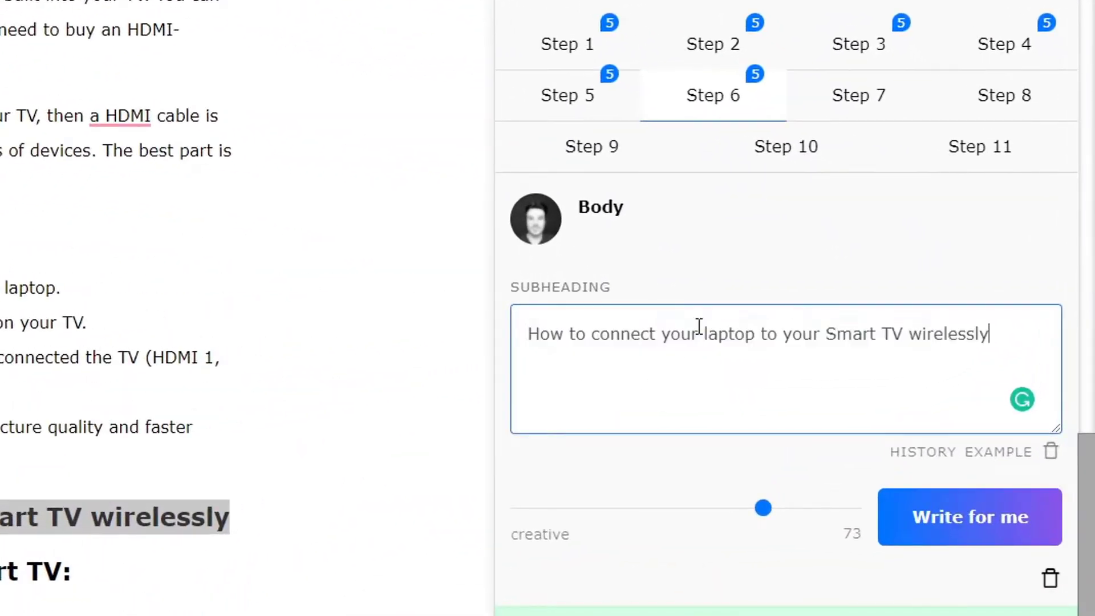
left_click(963, 530)
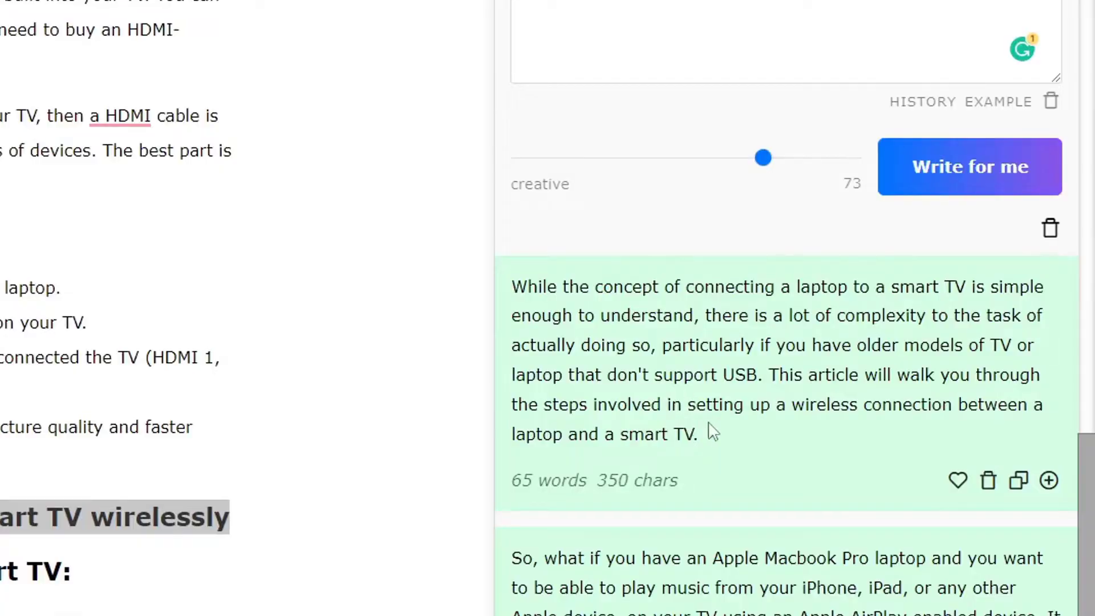
Step: Insert the generated paragraph beginning "While the concept of connecting a laptop" below the article's wireless connection heading
left_click_drag(713, 433, 513, 286)
key("ctrl+c")
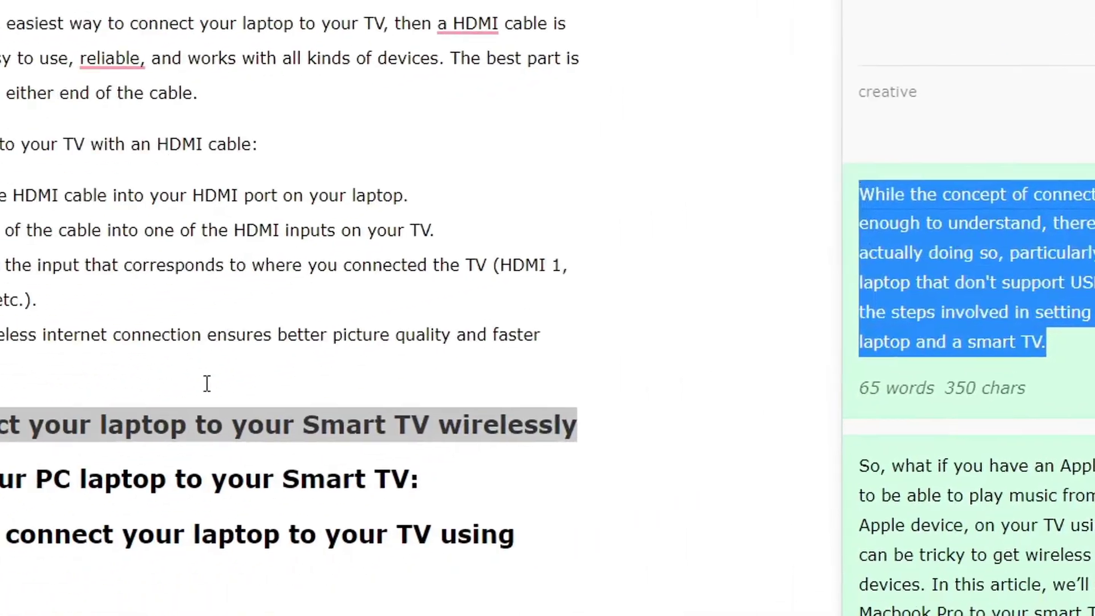
left_click(187, 411)
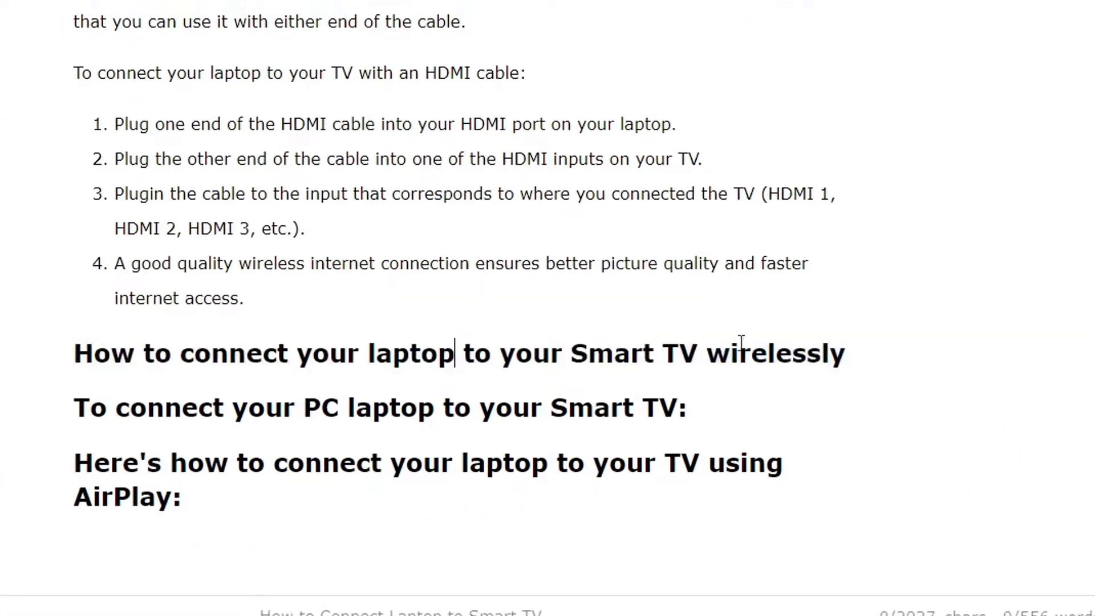
key("Return")
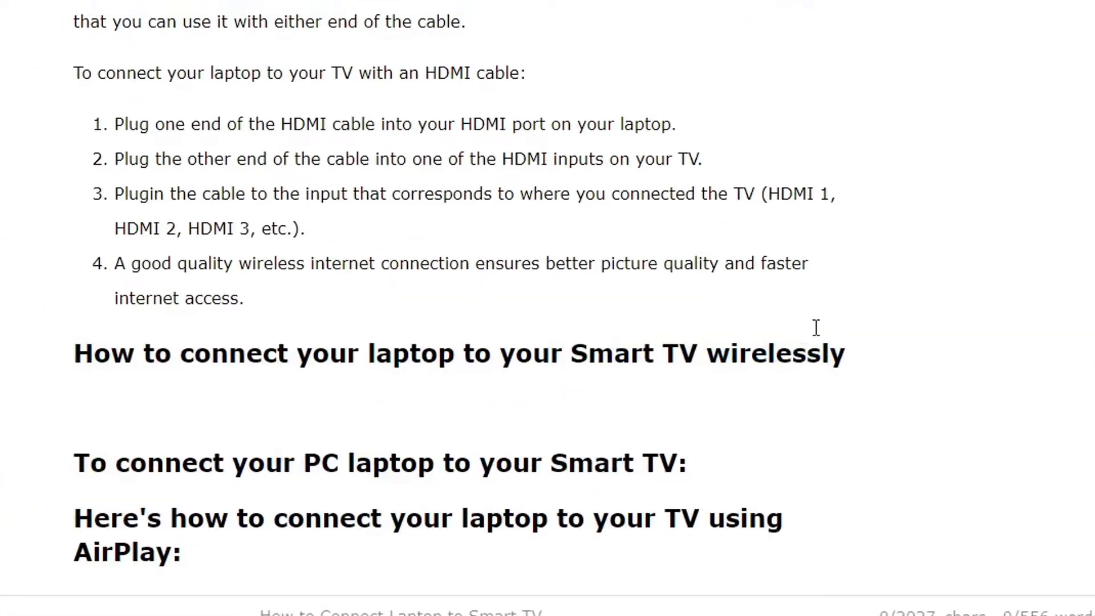
key("ctrl+v")
scroll(720, 304, "down", 3)
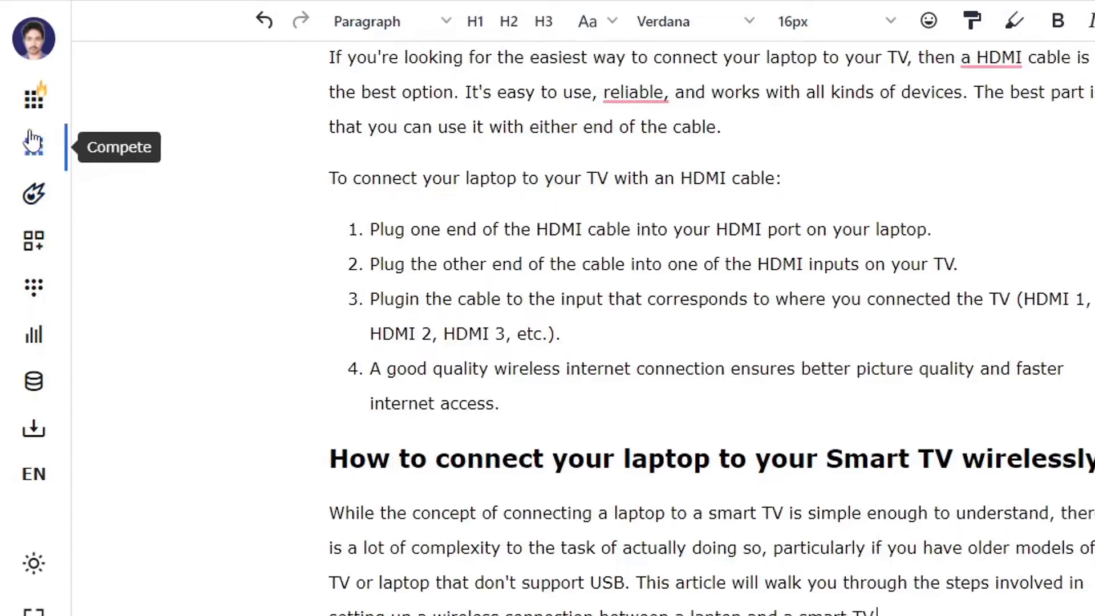
Step: Bring up the competitor outline and copy the PC laptop heading with its seven steps from Asurion's original article in the other browser page
left_click(33, 101)
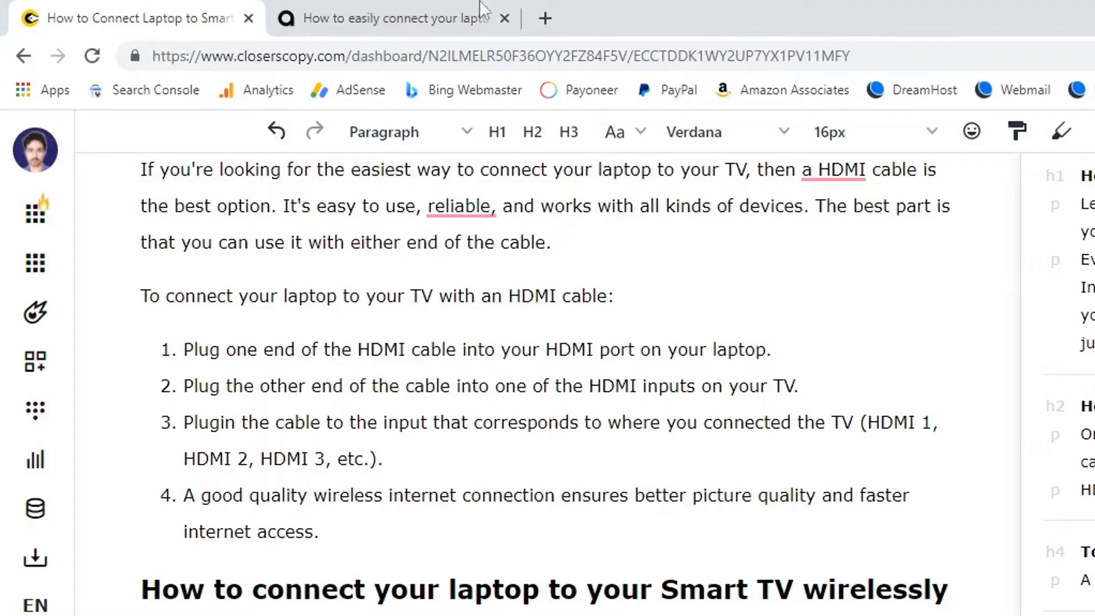
left_click(482, 8)
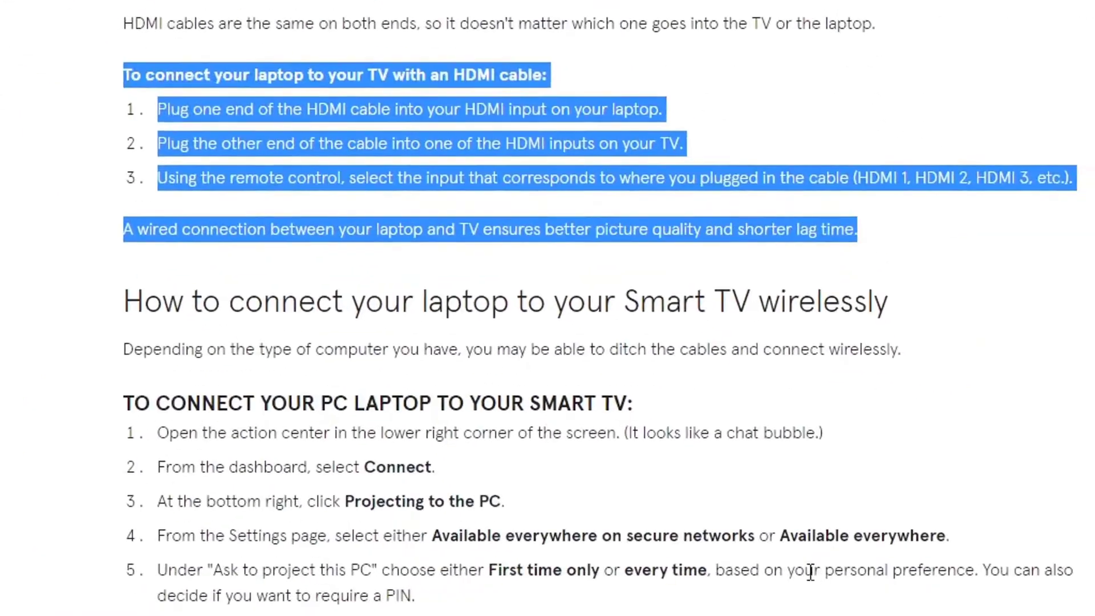
scroll(804, 319, "down", 2)
scroll(639, 564, "down", 4)
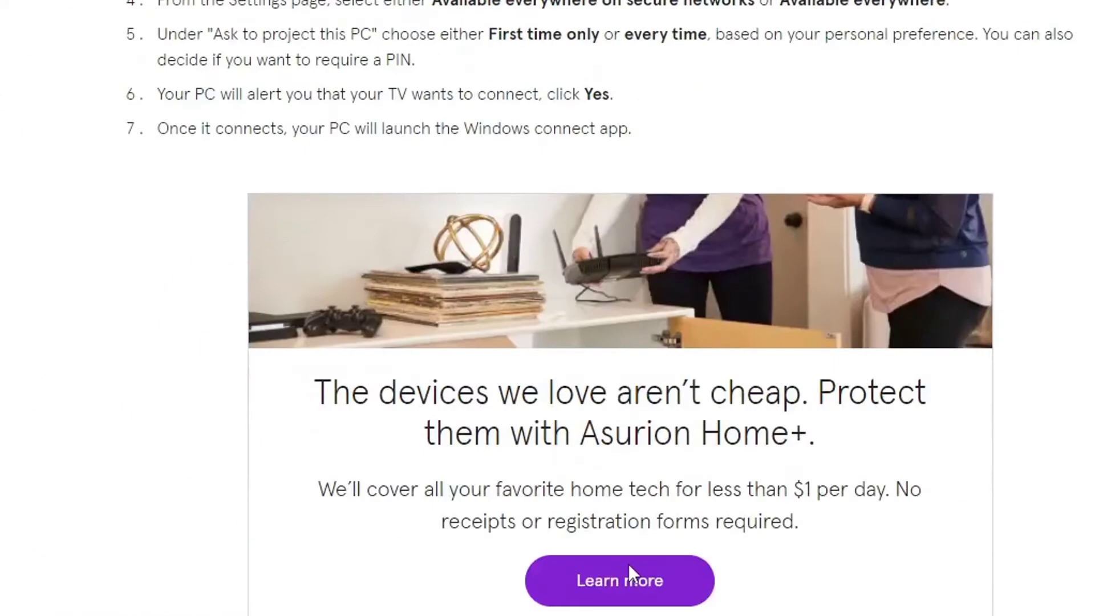
scroll(628, 552, "up", 3)
scroll(629, 552, "down", 4)
scroll(630, 556, "up", 8)
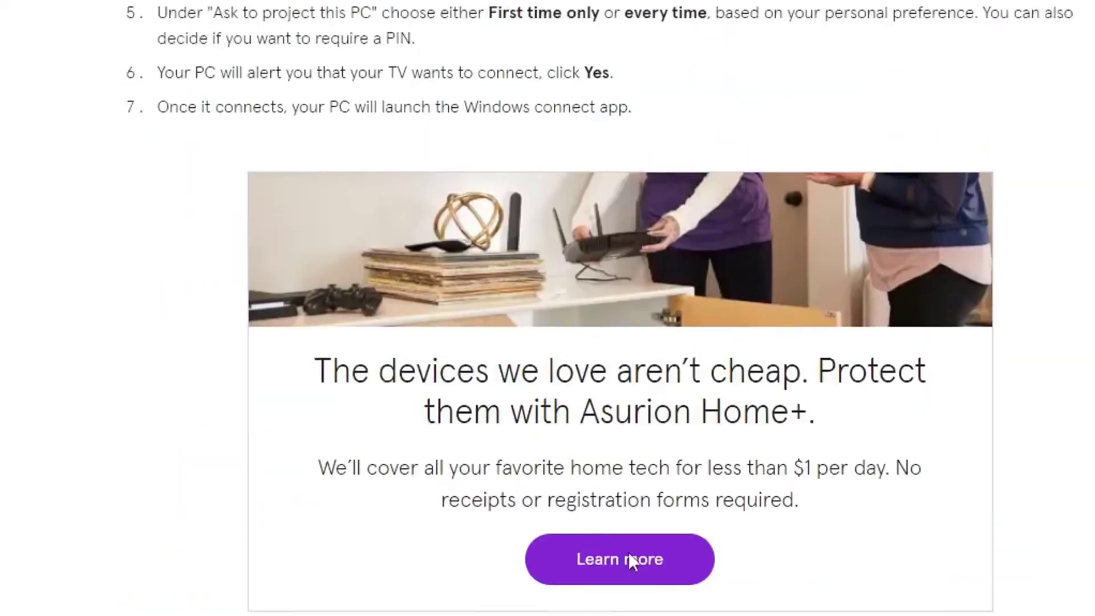
left_click_drag(668, 558, 97, 346)
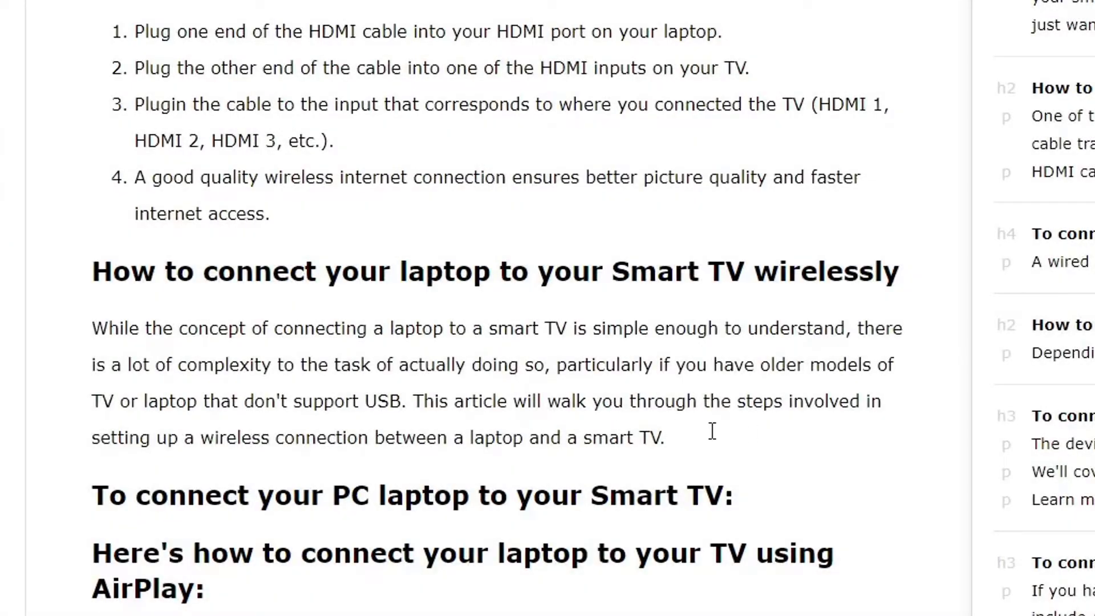
Step: Paste the copied PC laptop section on a new line below the wireless connection paragraph
left_click(712, 432)
key("Return")
scroll(709, 431, "down", 1)
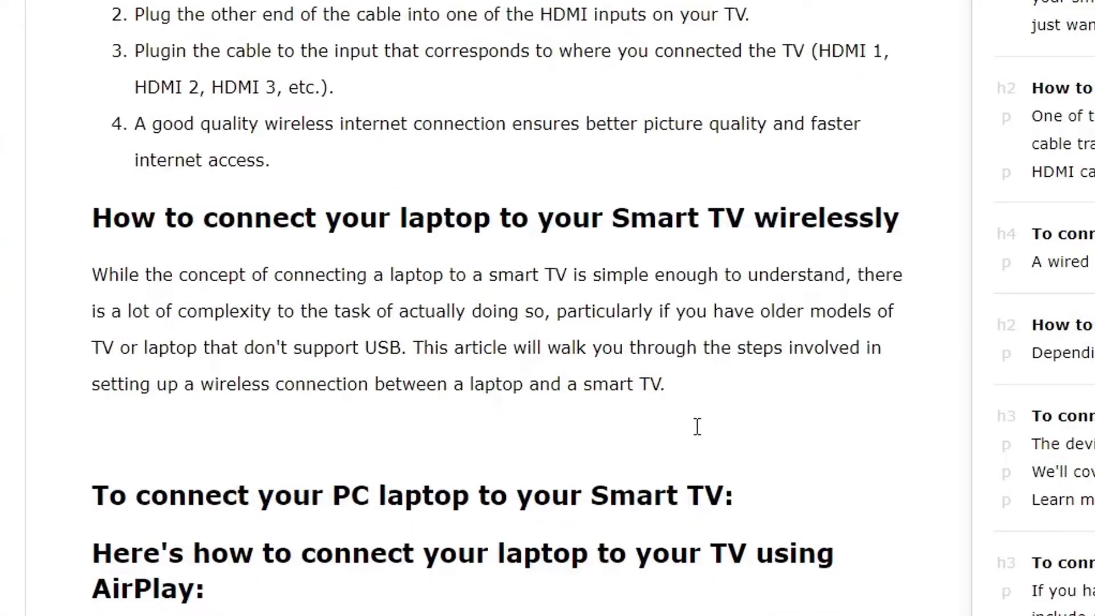
key("ctrl+v")
scroll(571, 451, "down", 2)
scroll(537, 519, "down", 4)
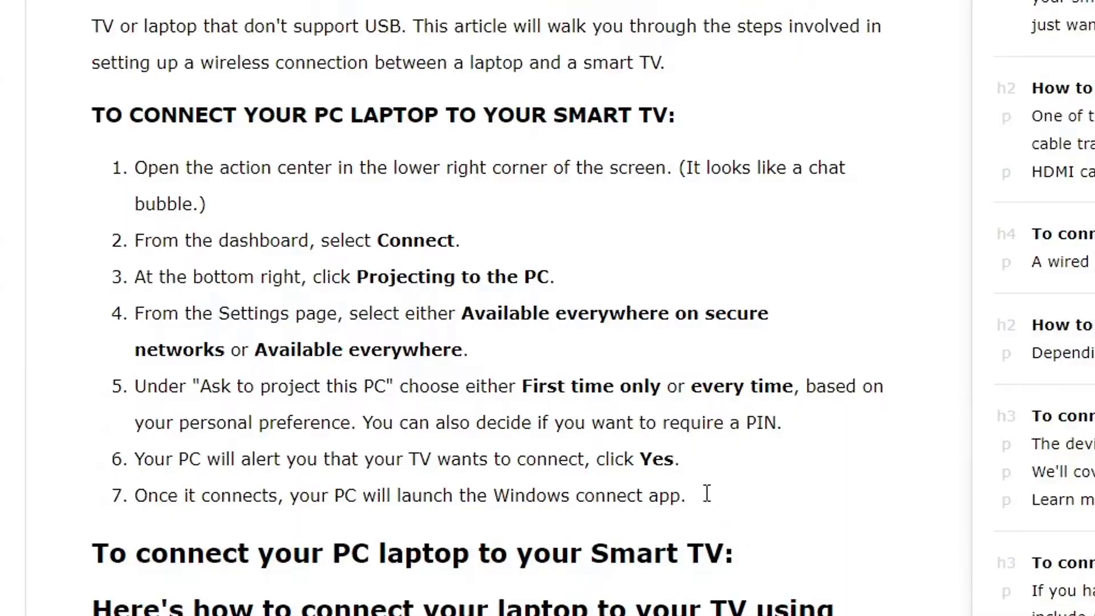
Step: Have the AI rewrite the pasted PC laptop heading and its steps, clearing the old rewrite results
left_click_drag(707, 491, 93, 156)
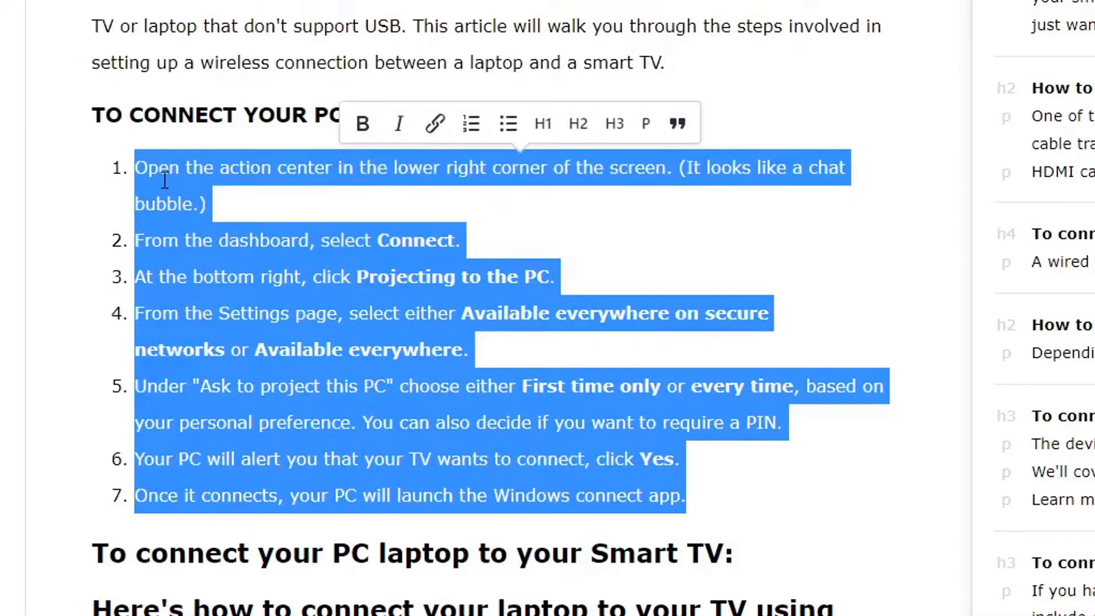
right_click(164, 181)
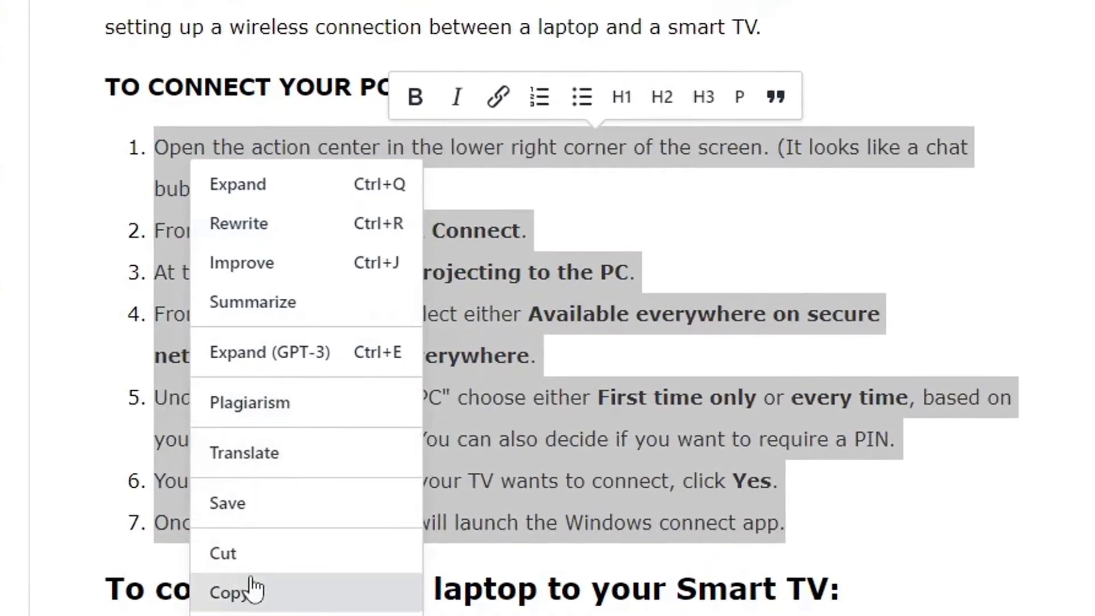
left_click(908, 442)
left_click_drag(856, 511, 161, 91)
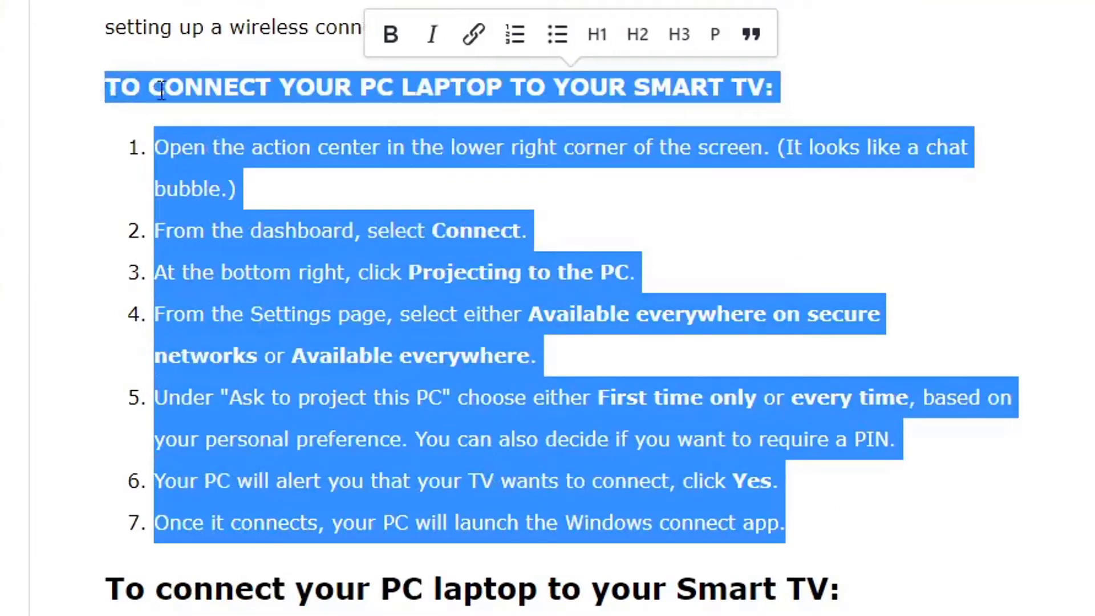
right_click(171, 88)
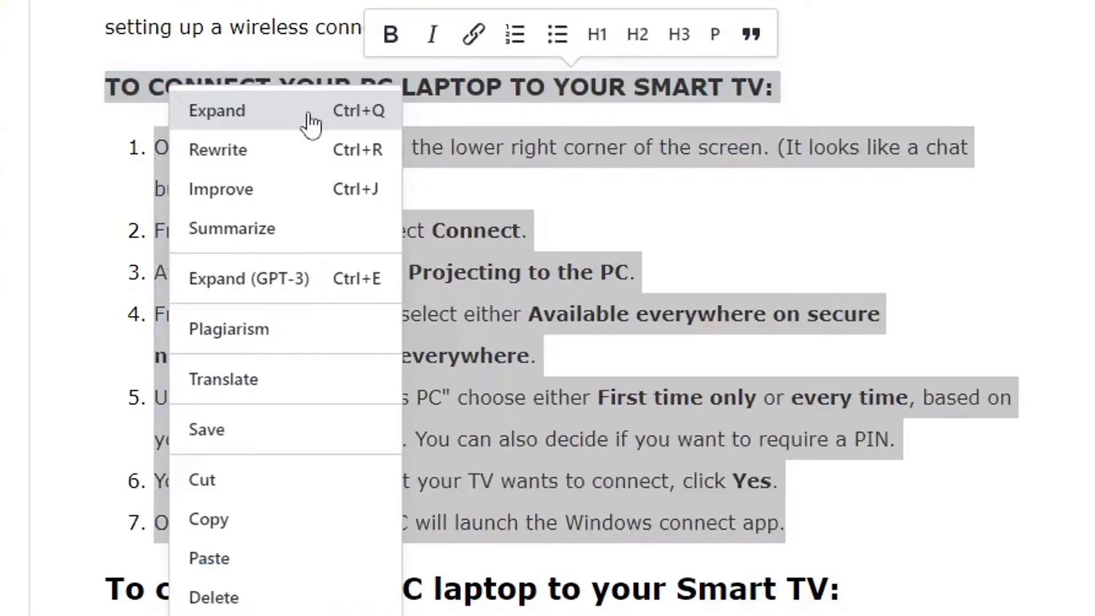
left_click(278, 166)
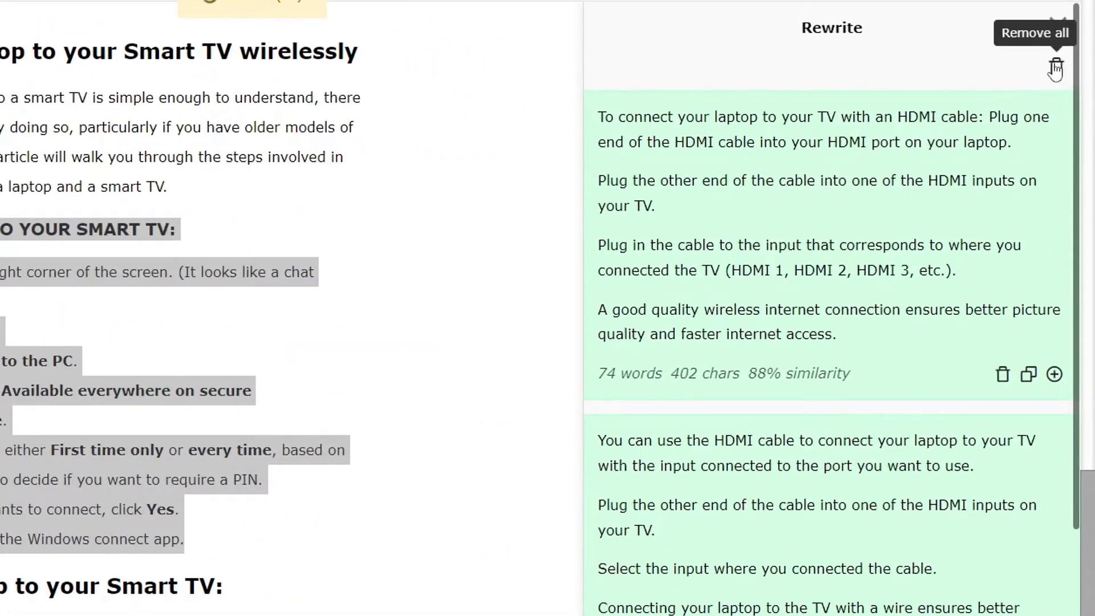
left_click(1056, 67)
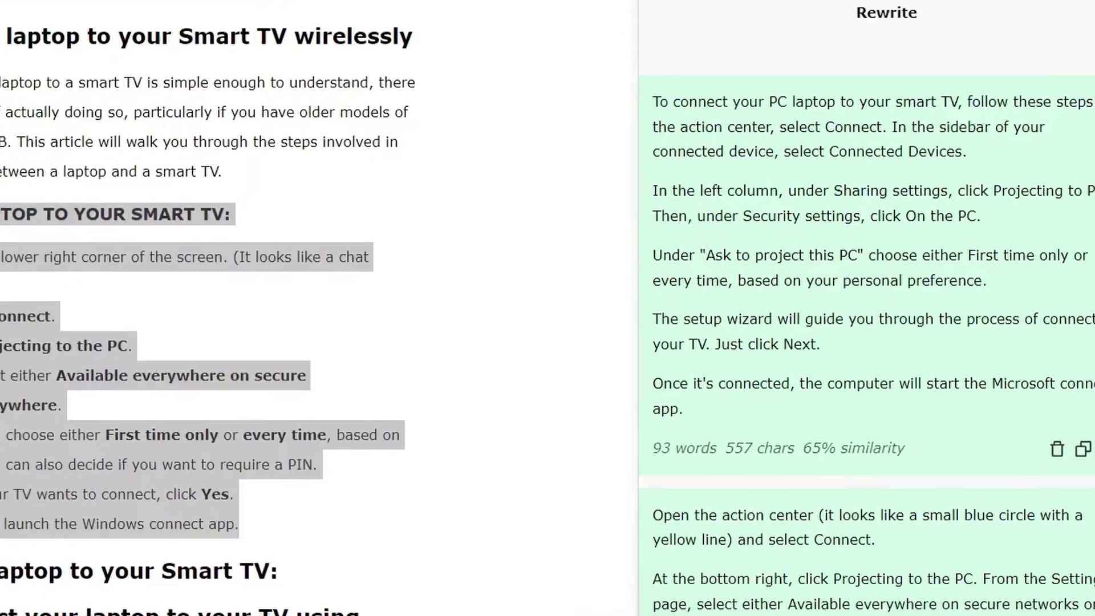
Step: Replace the pasted PC laptop section with the first rewritten version, beginning "To connect your PC laptop to your smart TV"
left_click(85, 376)
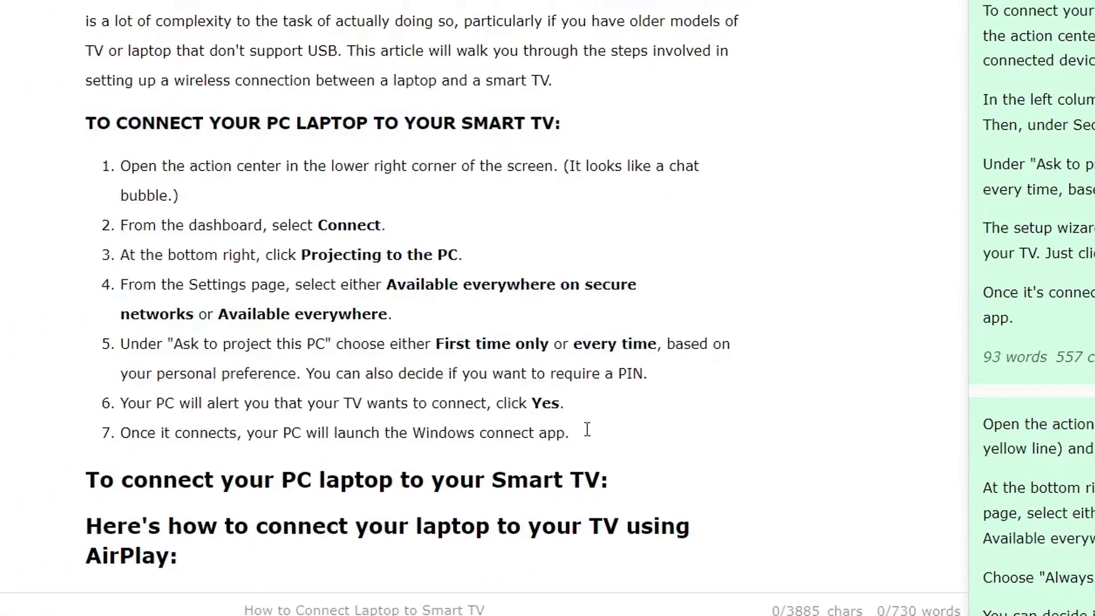
left_click_drag(588, 429, 85, 123)
key("BackSpace")
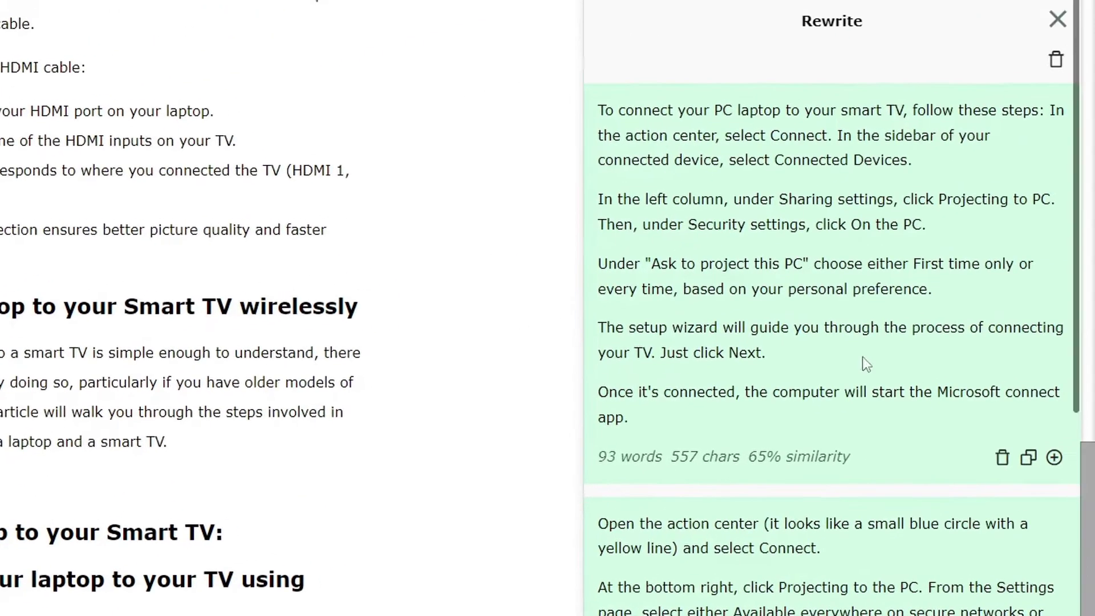
left_click_drag(681, 420, 592, 121)
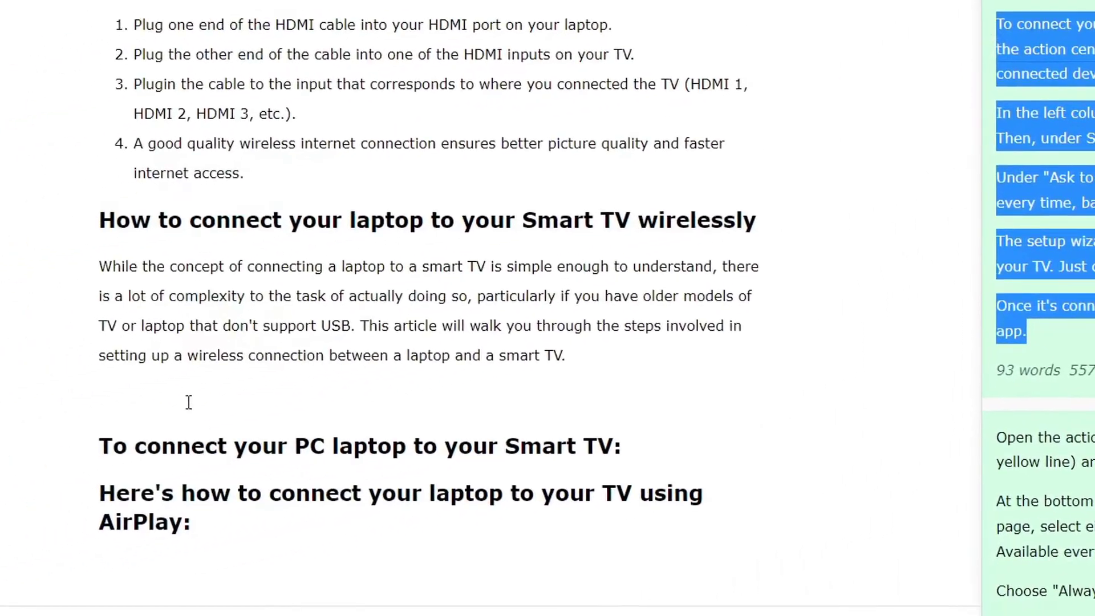
left_click(187, 390)
key("ctrl+v")
scroll(347, 421, "down", 5)
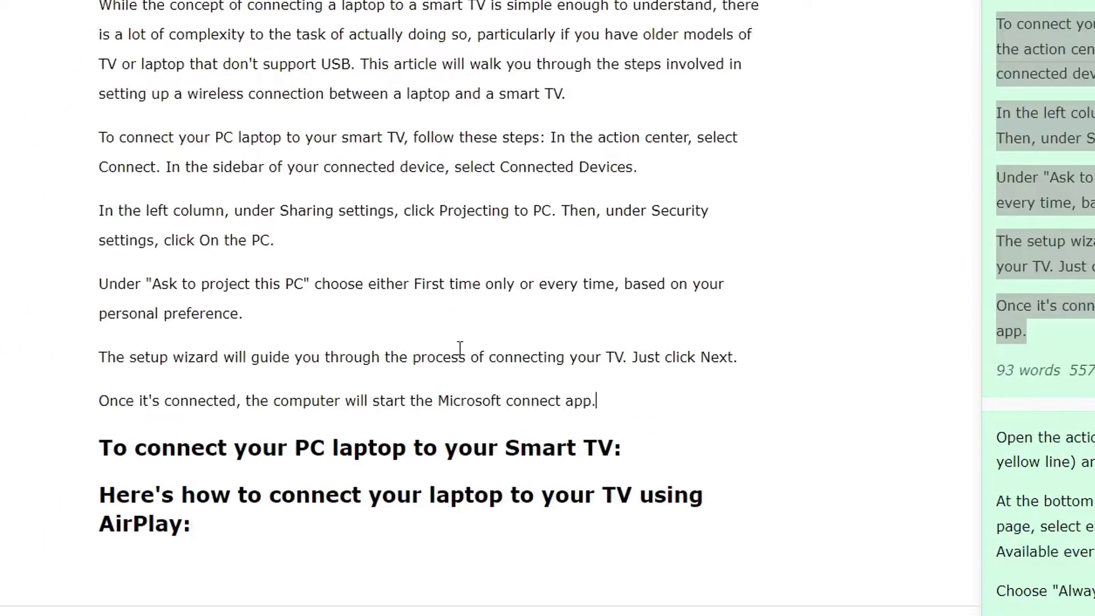
Step: Turn the five rewritten PC laptop paragraphs into a numbered list
left_click_drag(649, 395, 158, 137)
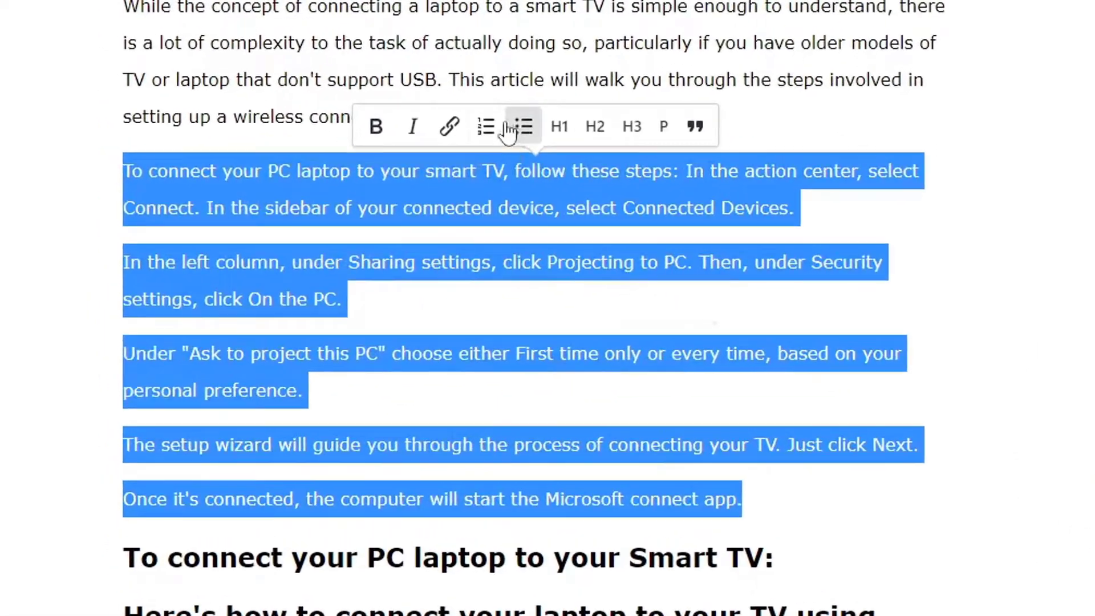
left_click(390, 132)
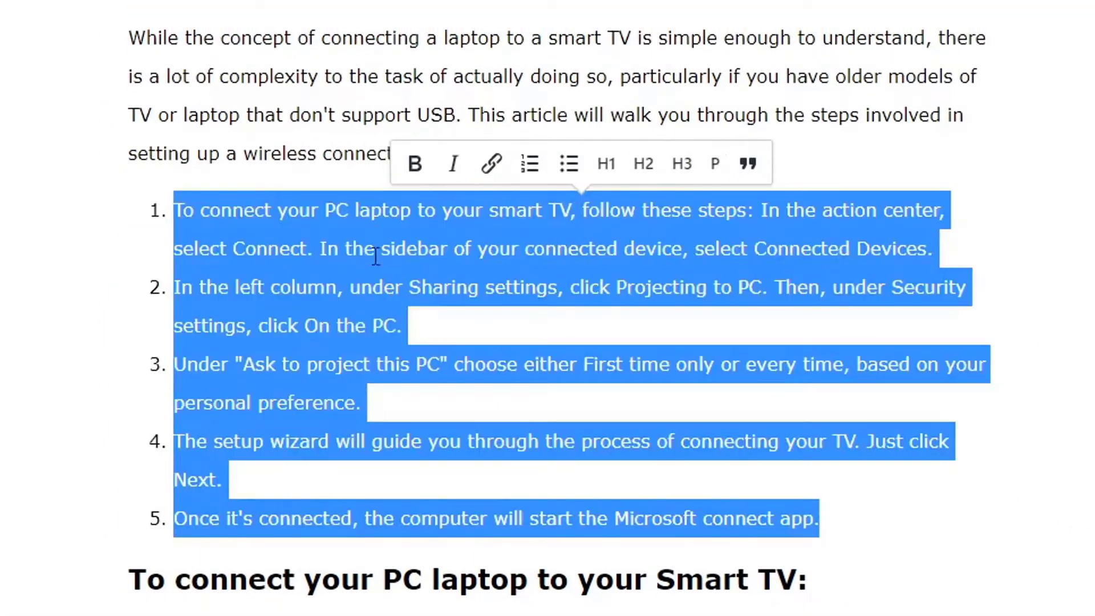
left_click(339, 251)
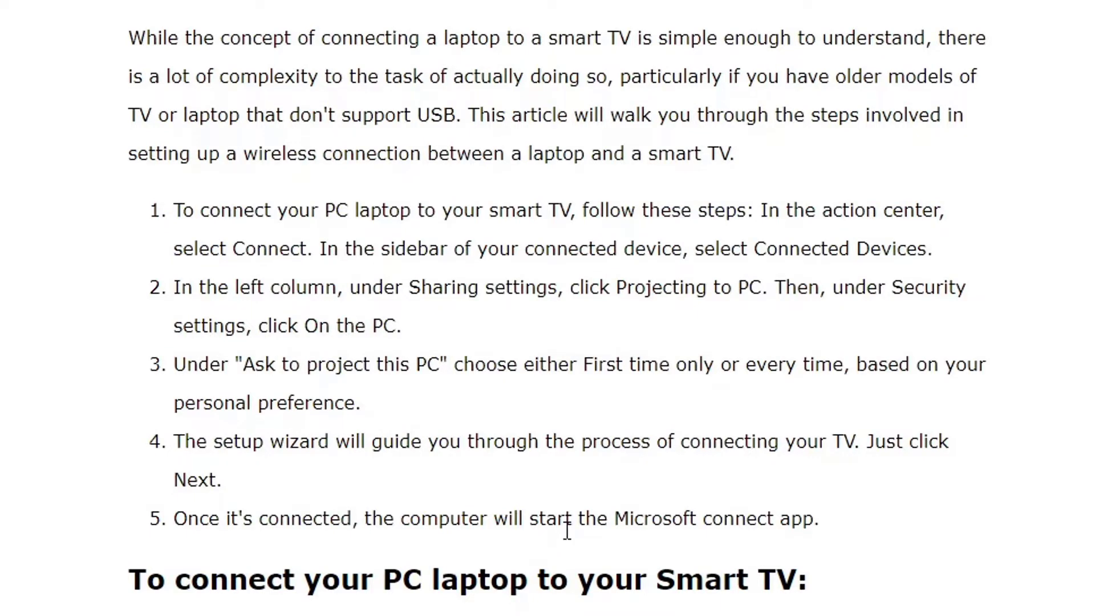
Step: Delete the heading "To connect your PC laptop to your Smart TV:" and its empty line below the numbered list
scroll(293, 519, "down", 3)
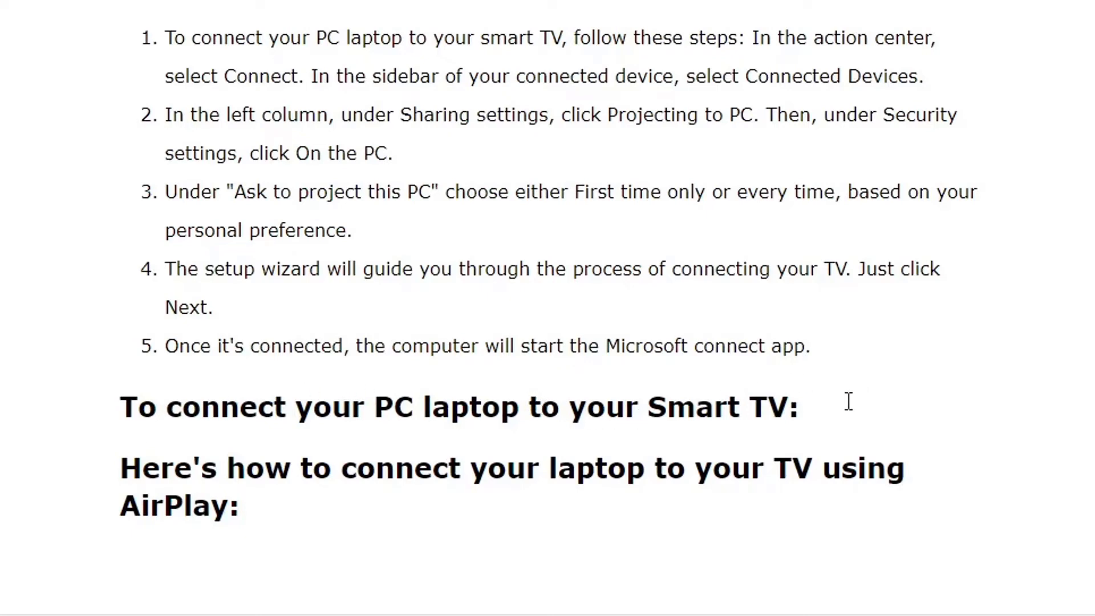
left_click_drag(839, 399, 1, 406)
key("BackSpace")
key("BackSpace")
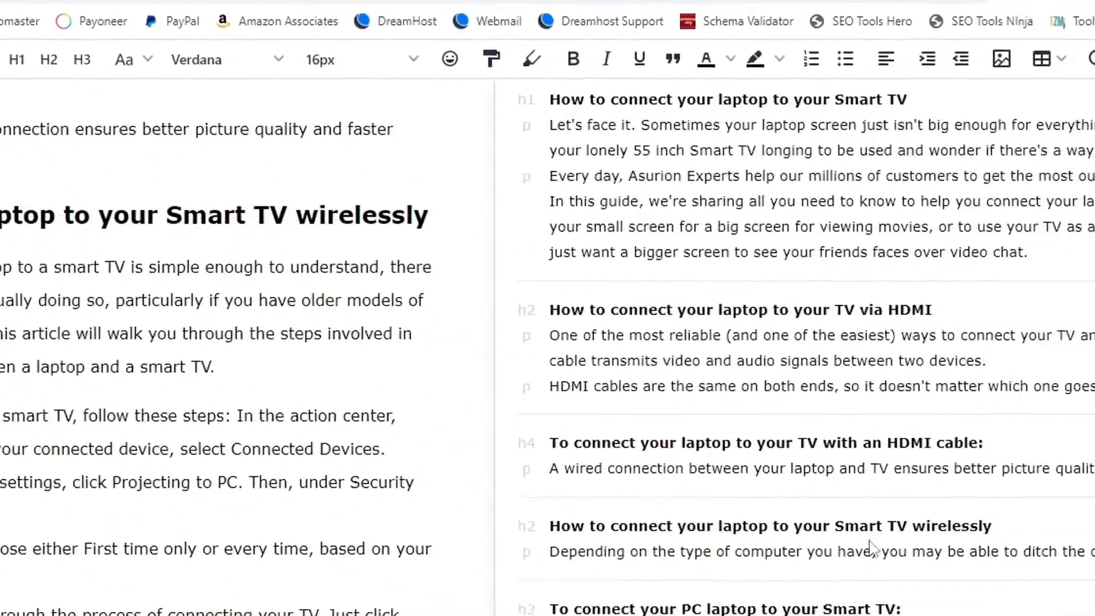
Step: Copy the AirPlay heading and its four steps from the Asurion article and paste them below the post's matching AirPlay heading
scroll(564, 484, "down", 3)
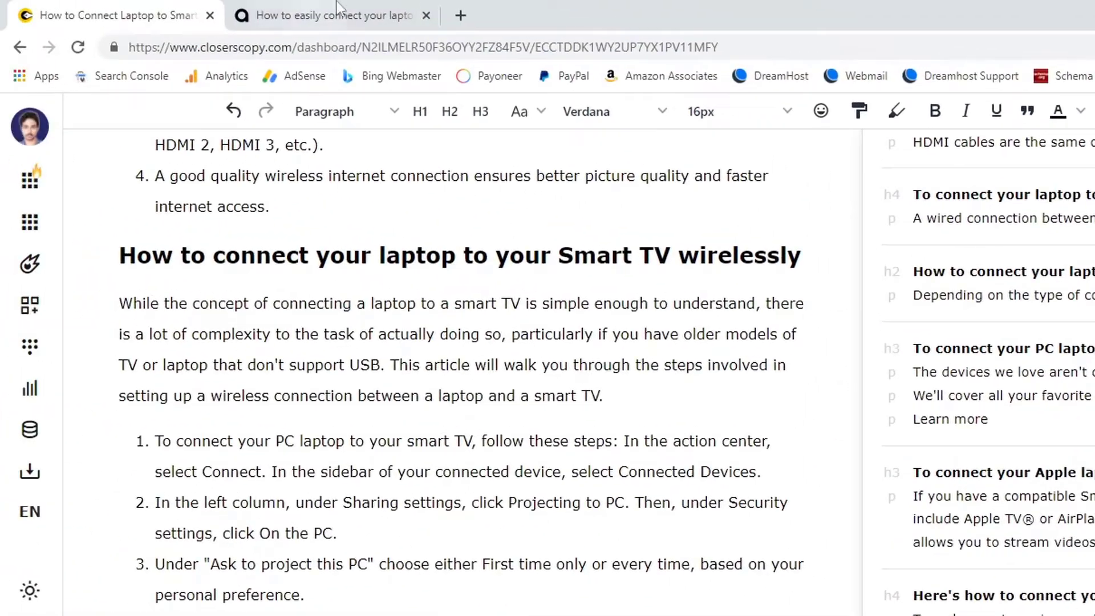
left_click(334, 8)
scroll(651, 368, "down", 10)
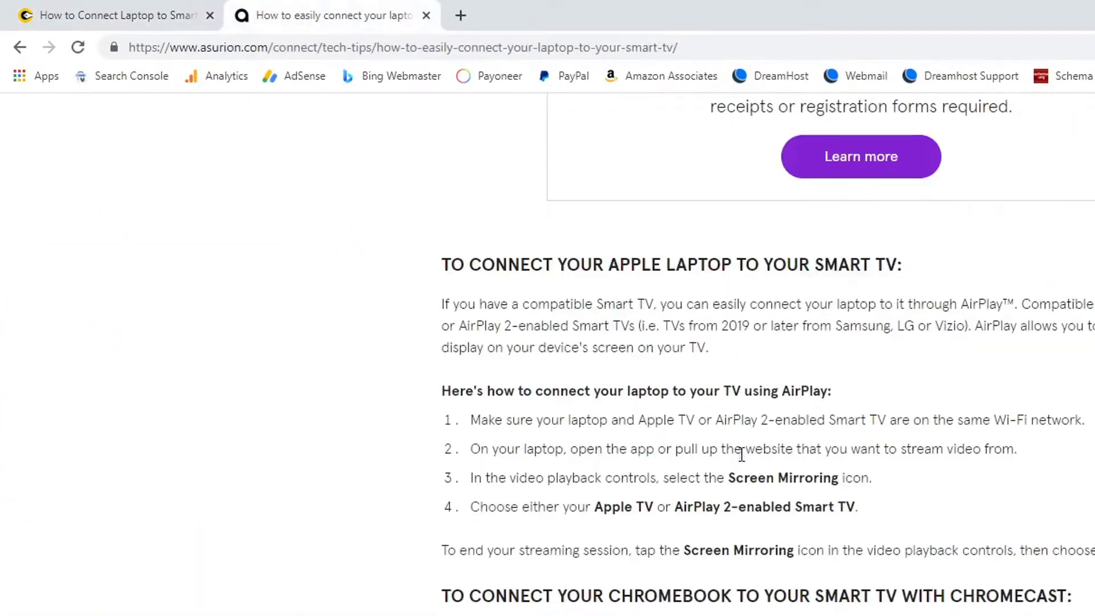
scroll(482, 365, "down", 7)
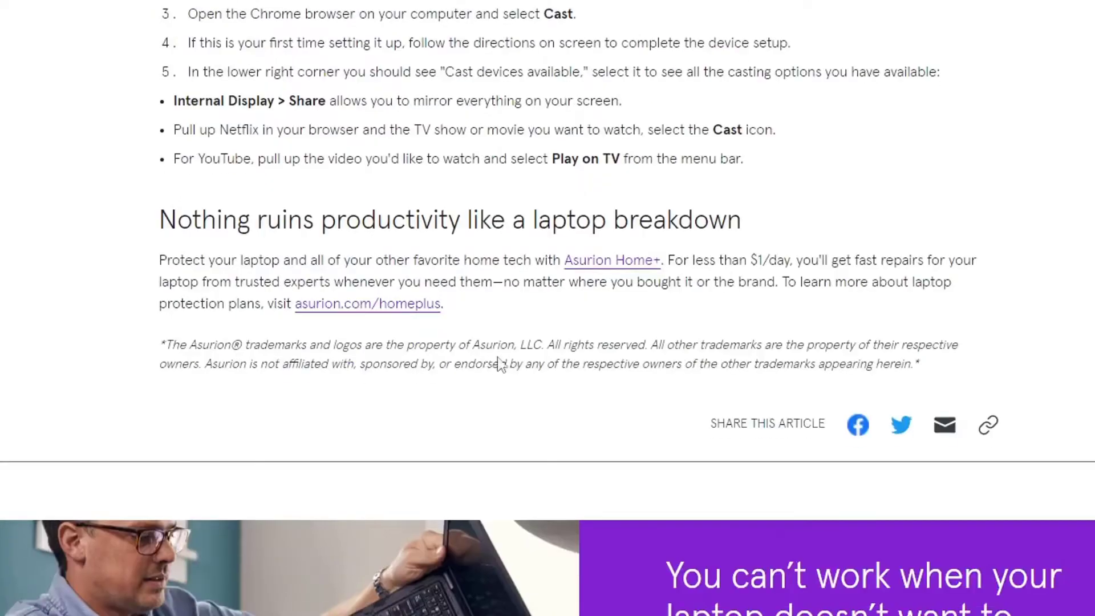
scroll(513, 359, "up", 18)
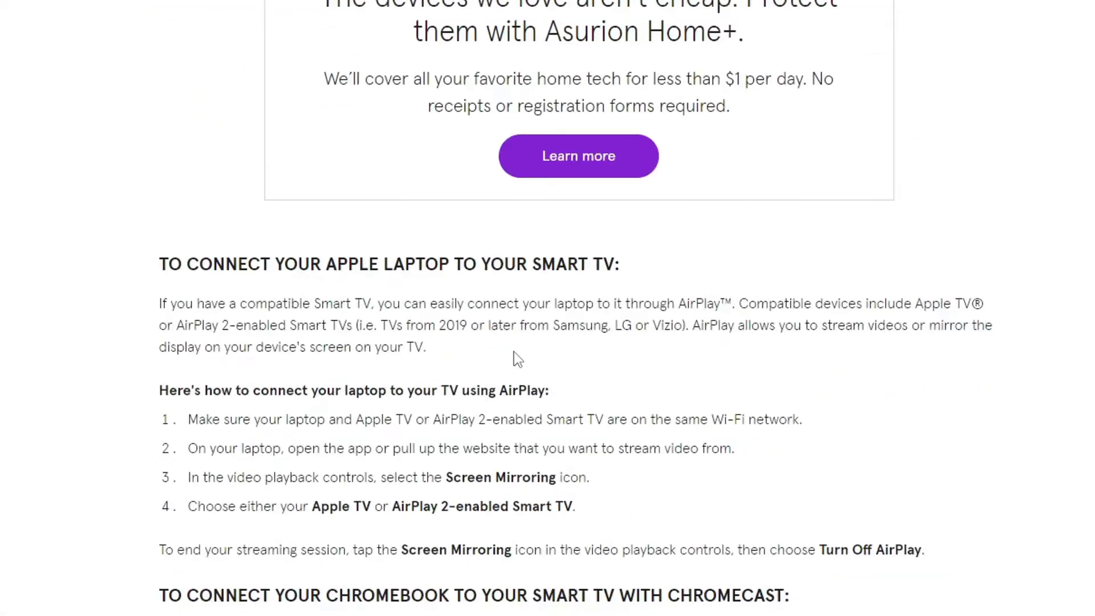
scroll(517, 359, "up", 14)
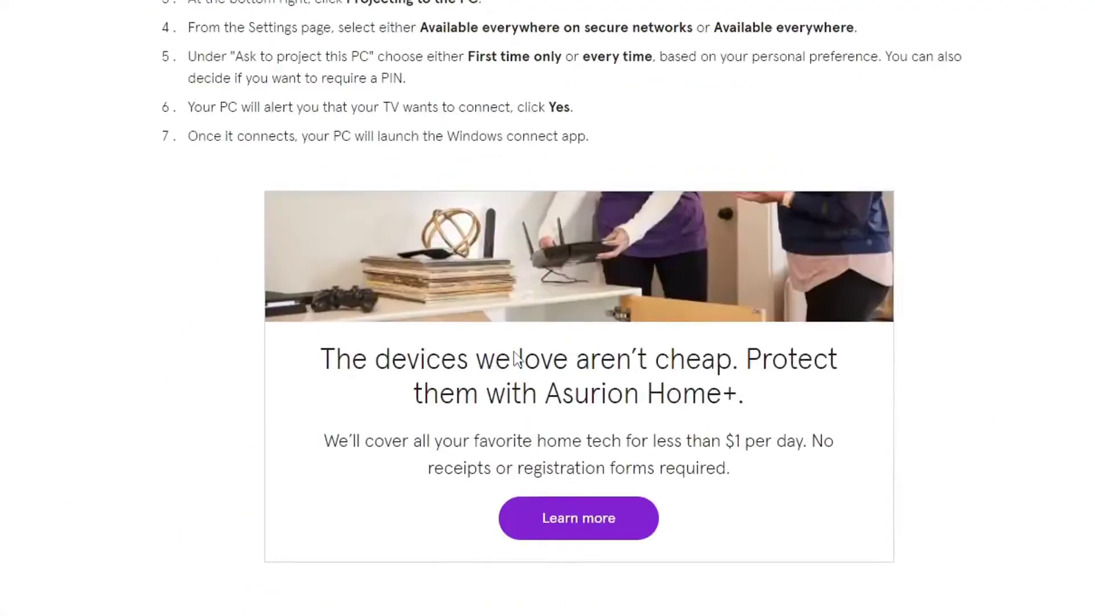
scroll(565, 290, "down", 12)
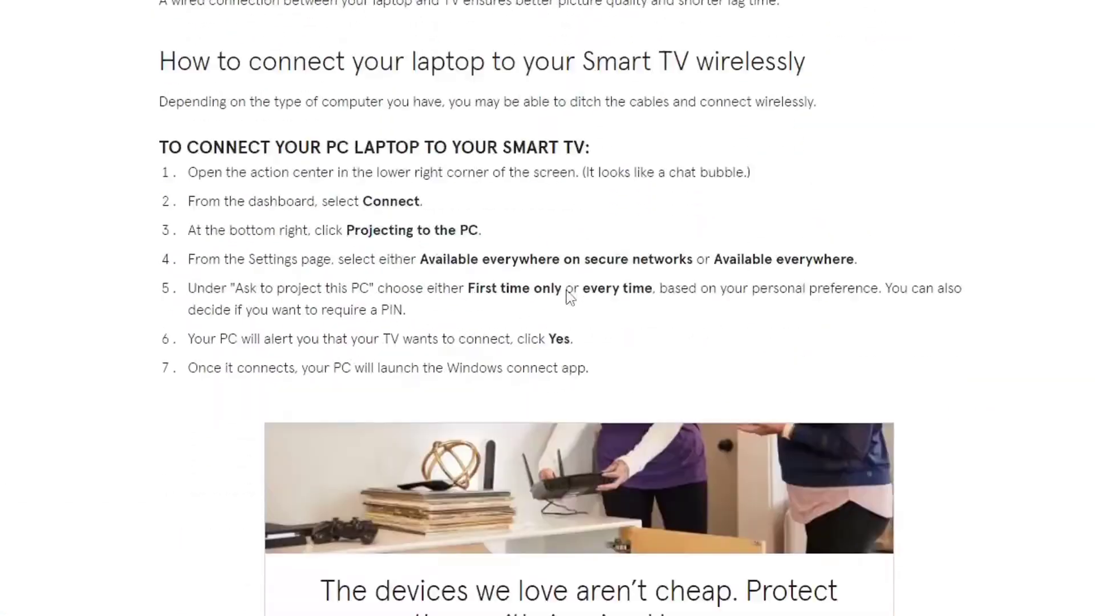
scroll(567, 289, "down", 2)
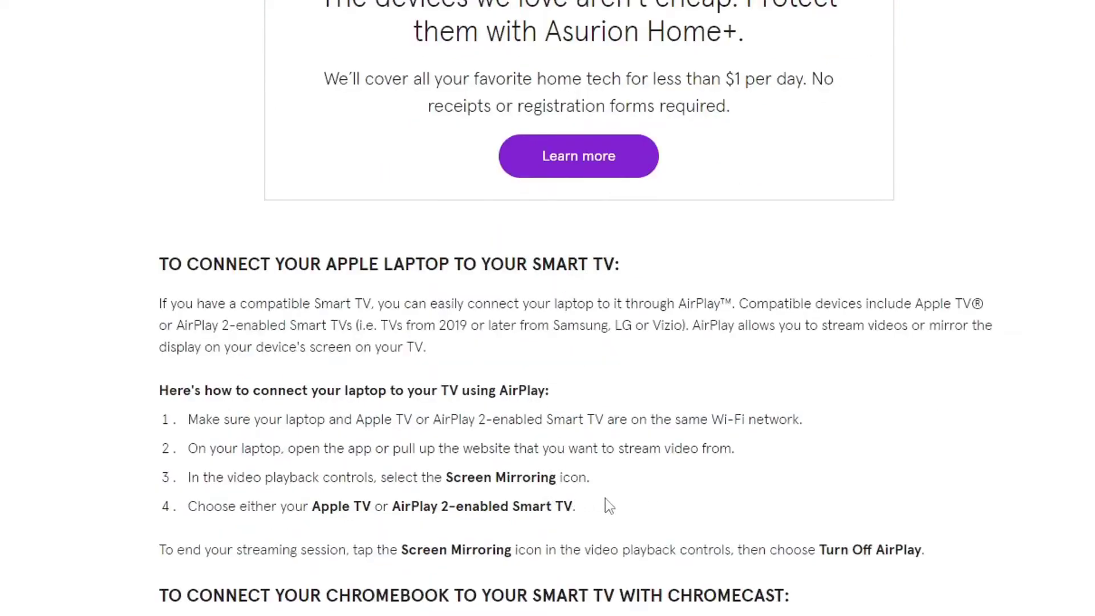
left_click_drag(606, 502, 201, 381)
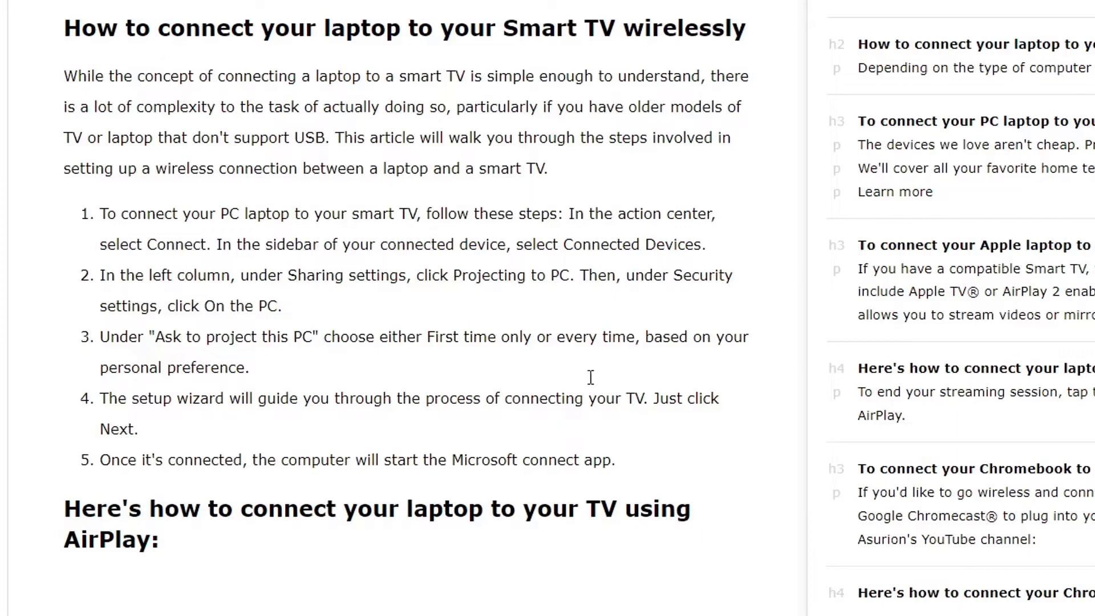
scroll(591, 377, "down", 6)
left_click(127, 222)
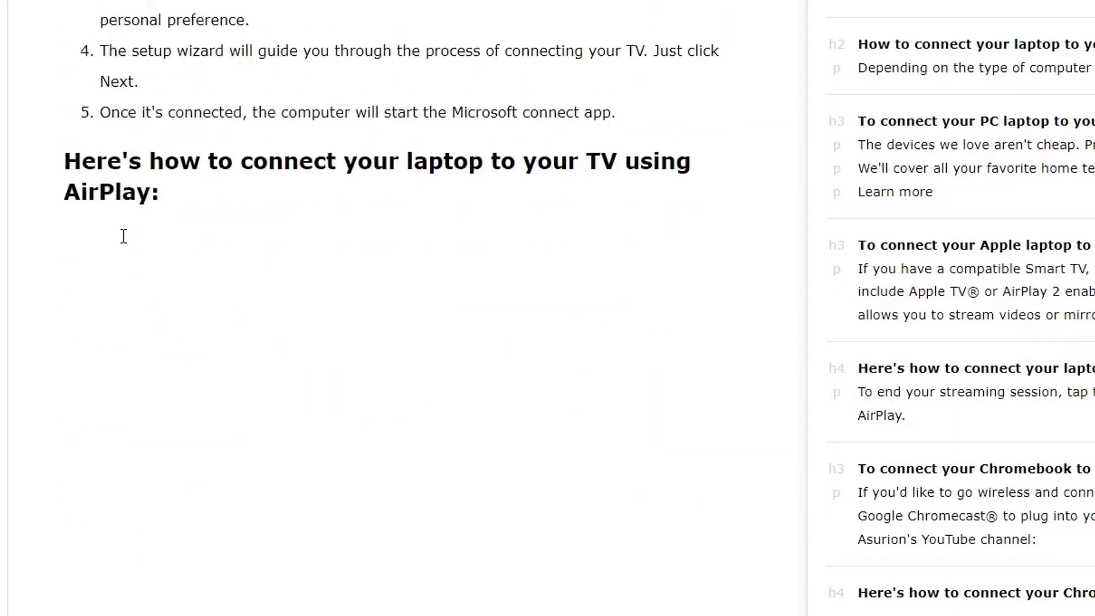
type("Here's how to connect your laptop to your TV using AirPlay: Make sure your laptop and Apple TV or AirPlay 2-enabled Smart TV are on the same Wi-Fi network. On your laptop, open the app or pull up the website that you want to stream video from. In the video playback controls, select the Screen Mirroring icon. Choose either your Apple TV or AirPlay 2-enabled Smart TV.")
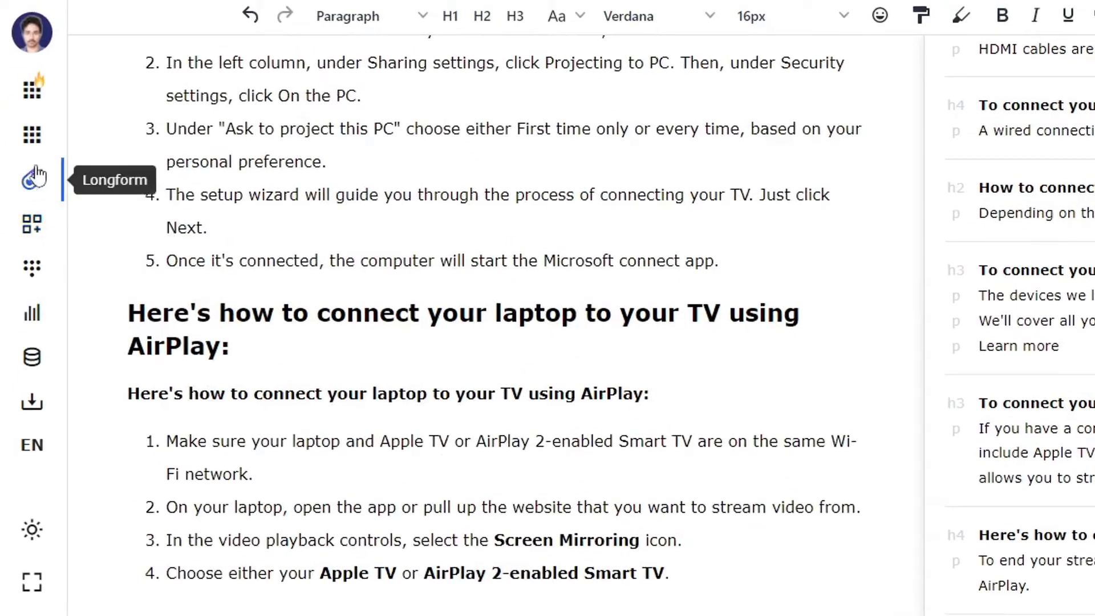
Step: Open the Longform writer and copy the heading "Here's how to connect your laptop to your TV using AirPlay:" into its brief
left_click(33, 183)
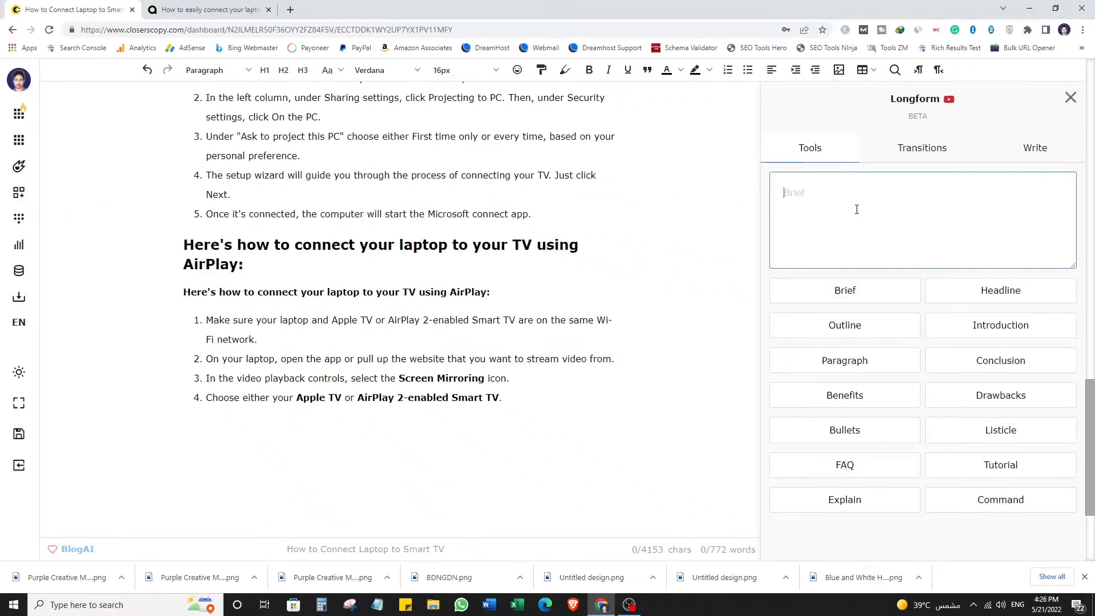
triple_click(258, 248)
key("ctrl+c")
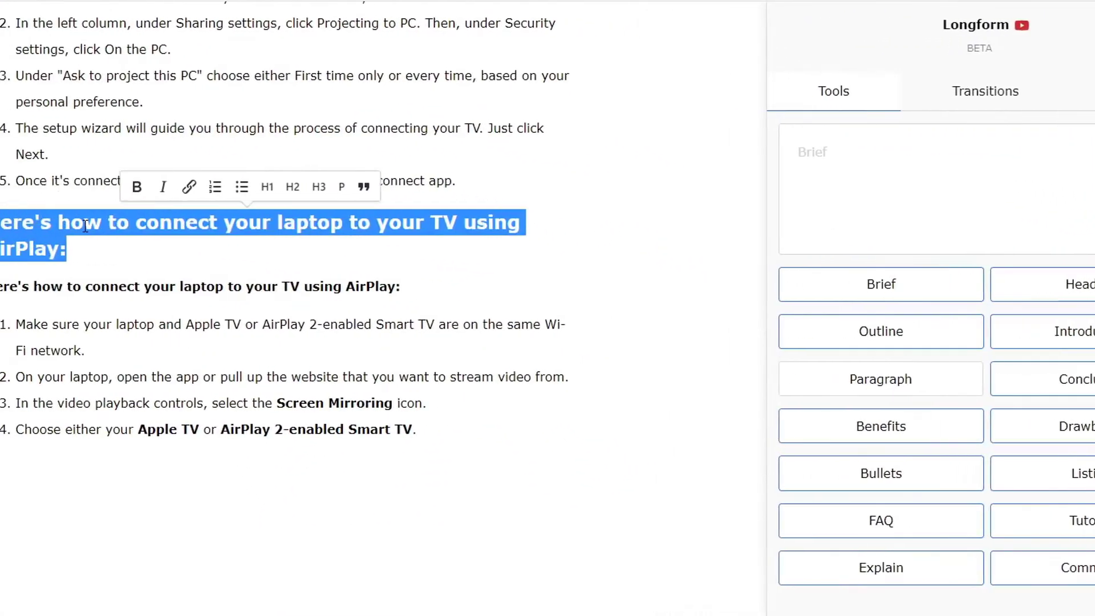
left_click(945, 150)
key("ctrl+v")
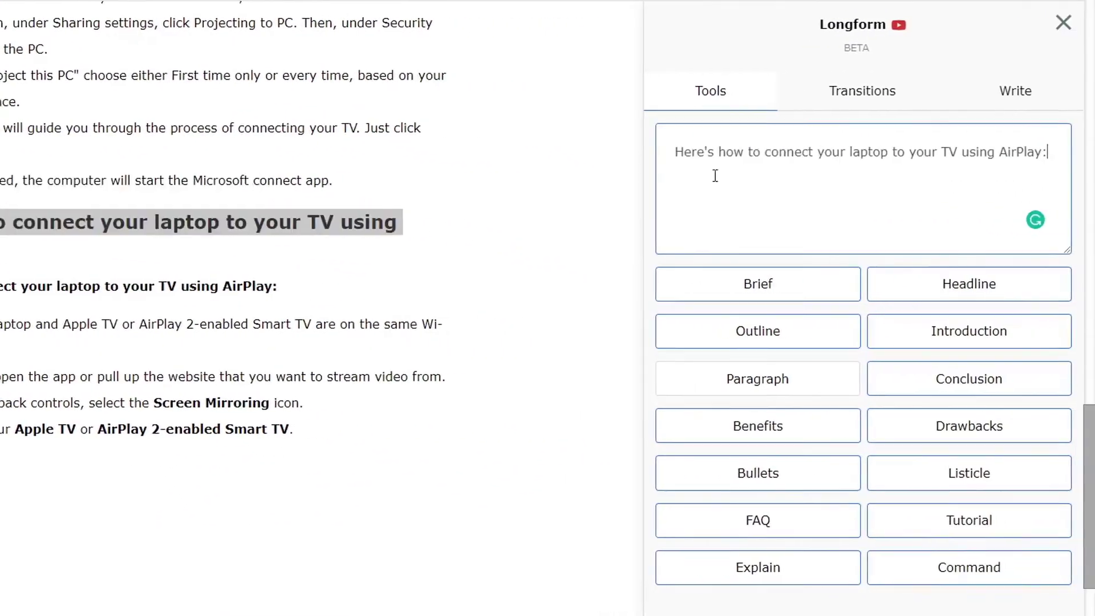
left_click_drag(496, 386, 25, 257)
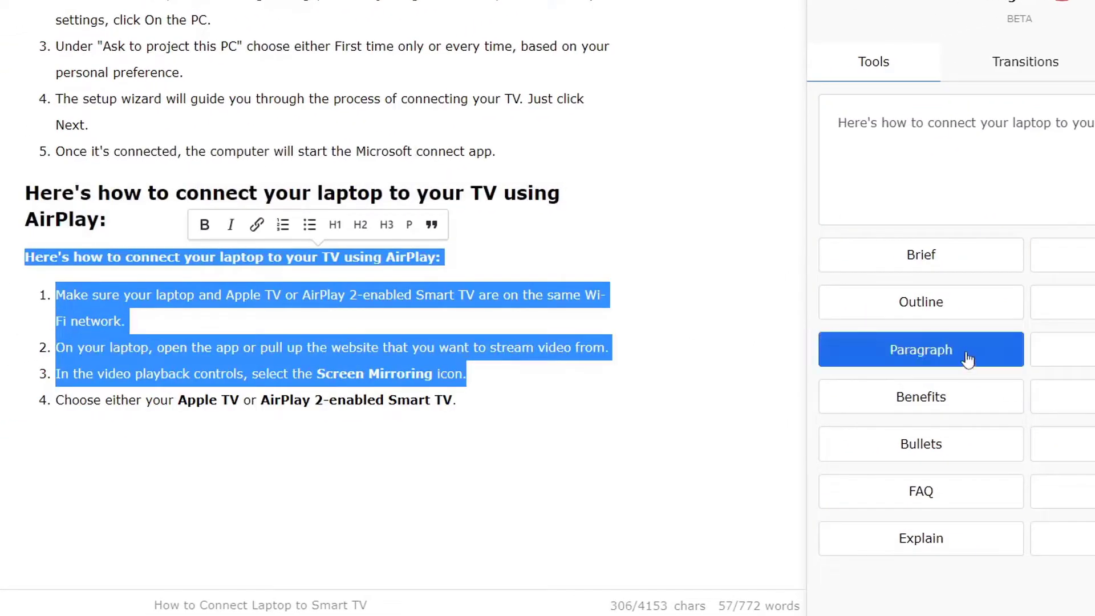
left_click(167, 262)
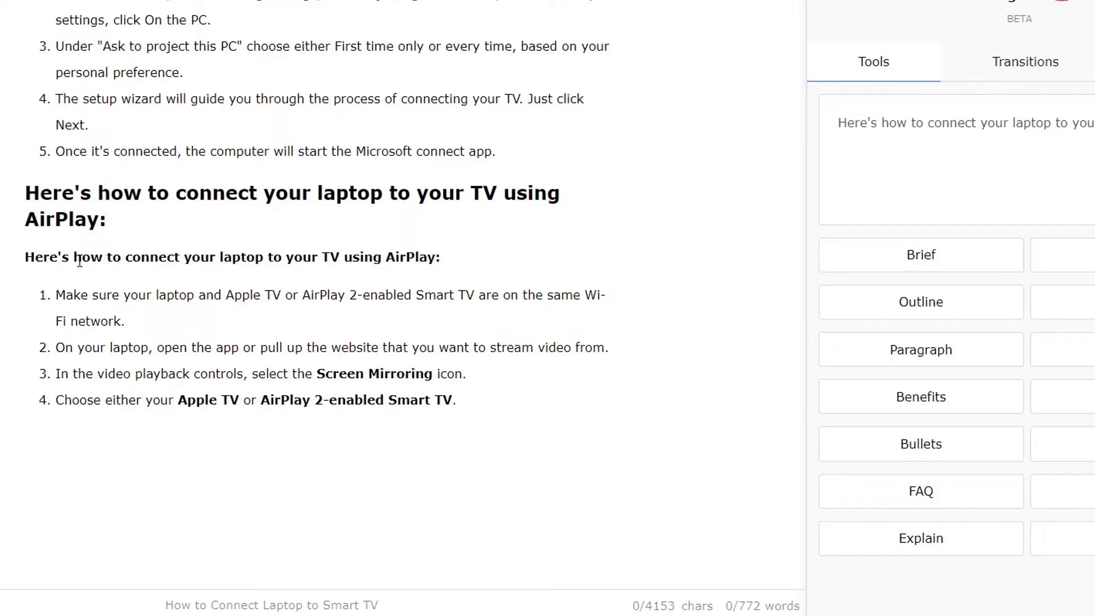
left_click_drag(182, 262, 255, 261)
left_click(141, 262)
left_click_drag(77, 257, 488, 247)
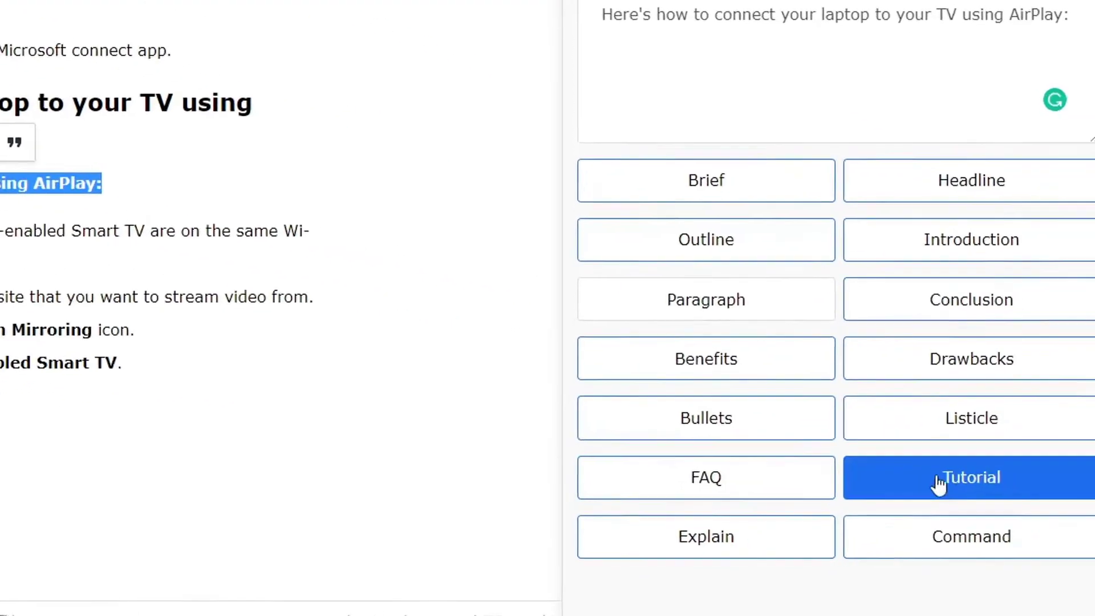
Step: Generate Explain text from the AirPlay brief and review the generated versions
left_click(703, 541)
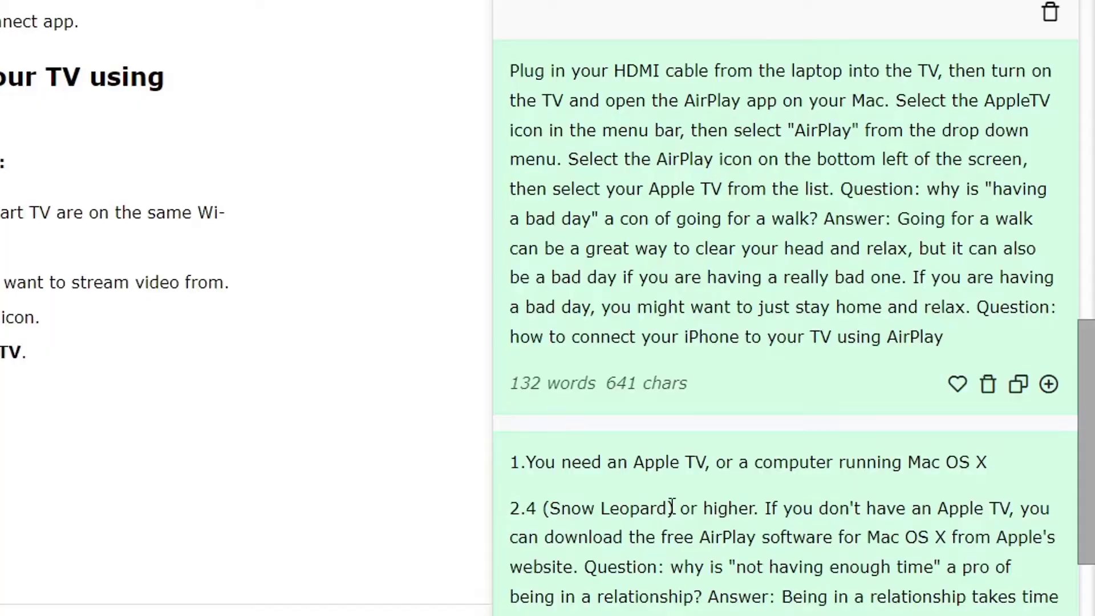
scroll(672, 506, "down", 3)
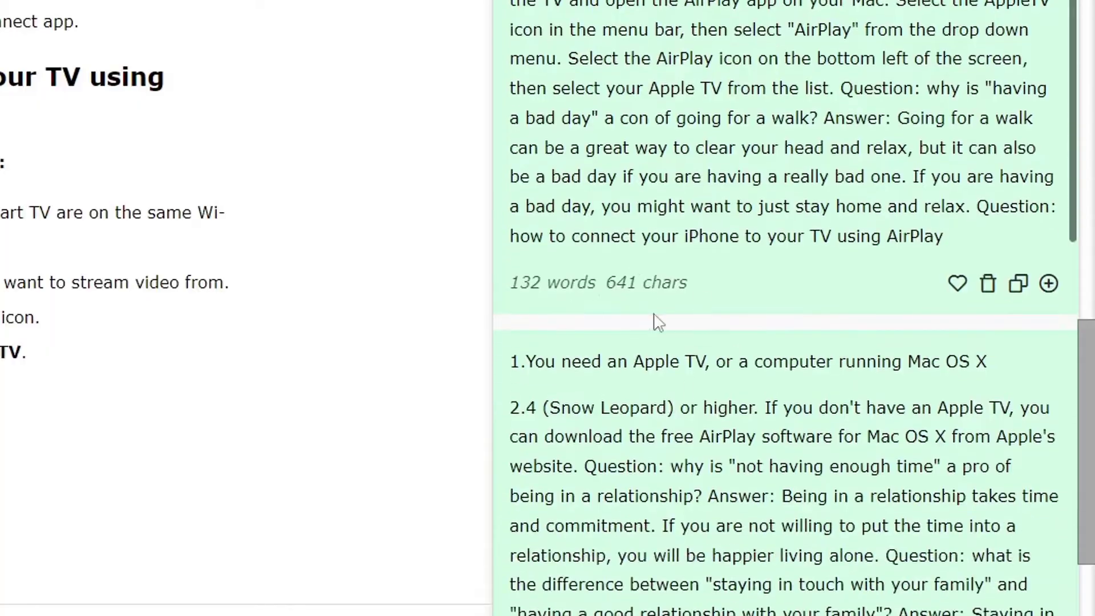
scroll(765, 67, "up", 5)
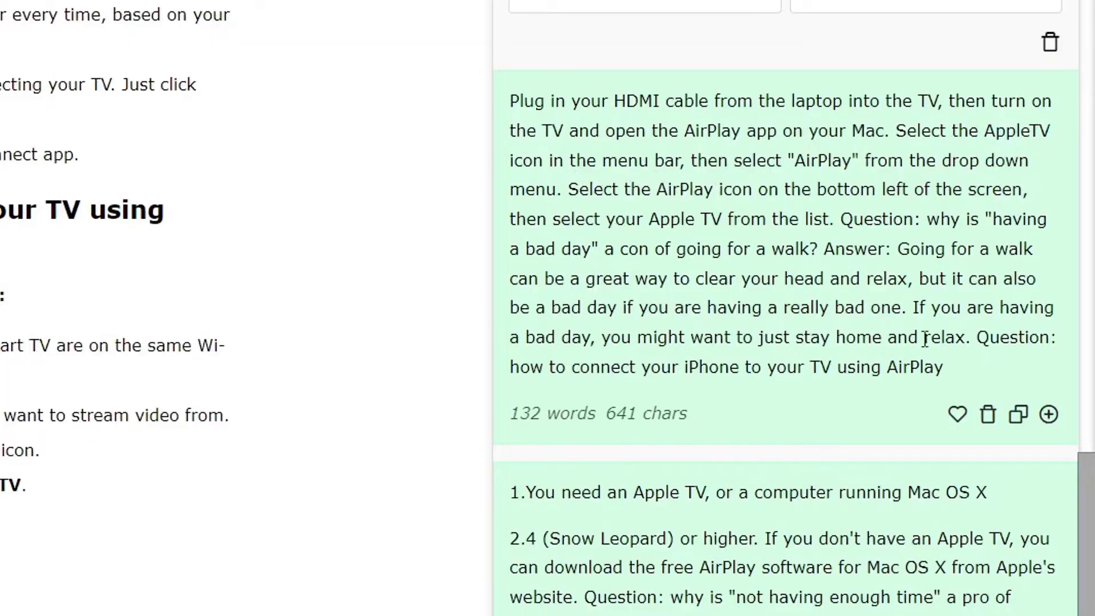
Step: Copy the generated version beginning "Plug in your HDMI cable" and paste it as a paragraph below the four AirPlay steps
left_click_drag(959, 375, 508, 110)
key("ctrl+c")
left_click(44, 484)
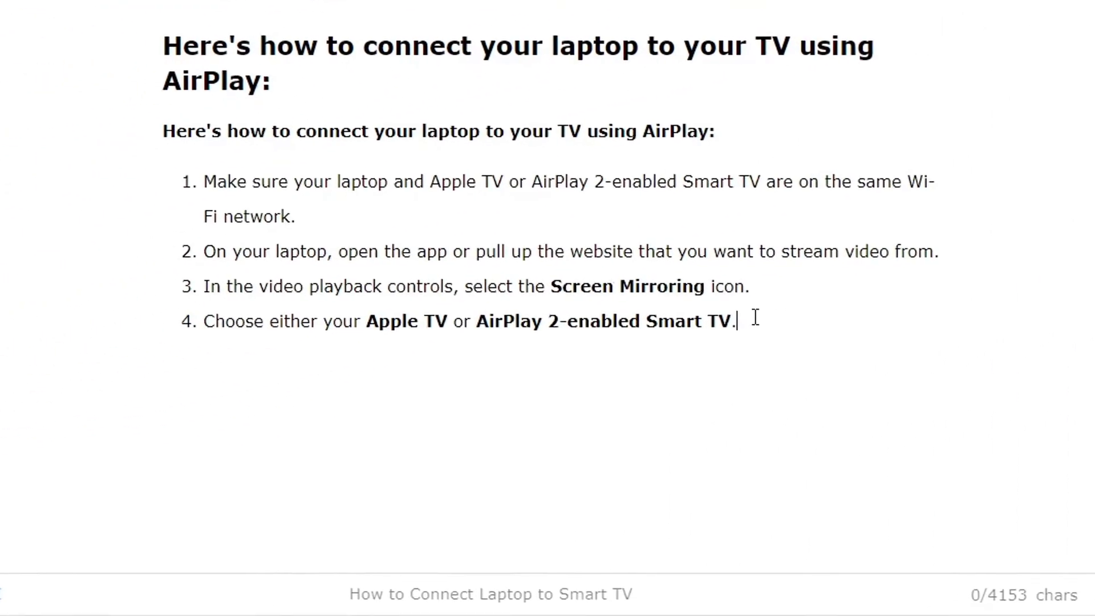
key("Return")
key("Return")
key("ctrl+v")
scroll(530, 287, "down", 3)
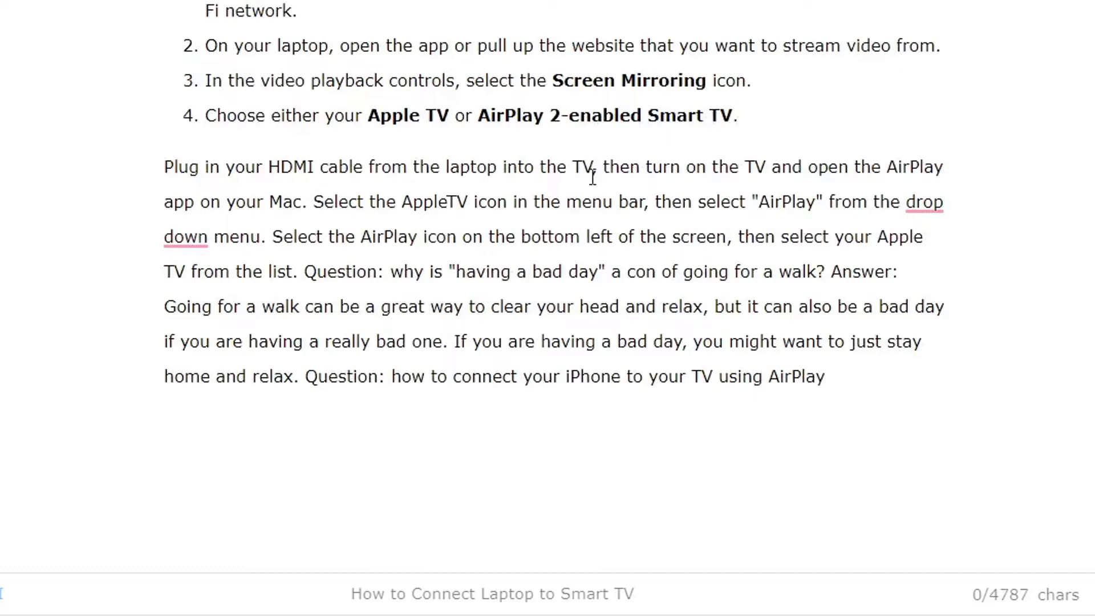
Step: Break the pasted text into separate paragraphs after "on your Mac.", "drop down menu." and "from the list."
left_click(314, 211)
key("BackSpace")
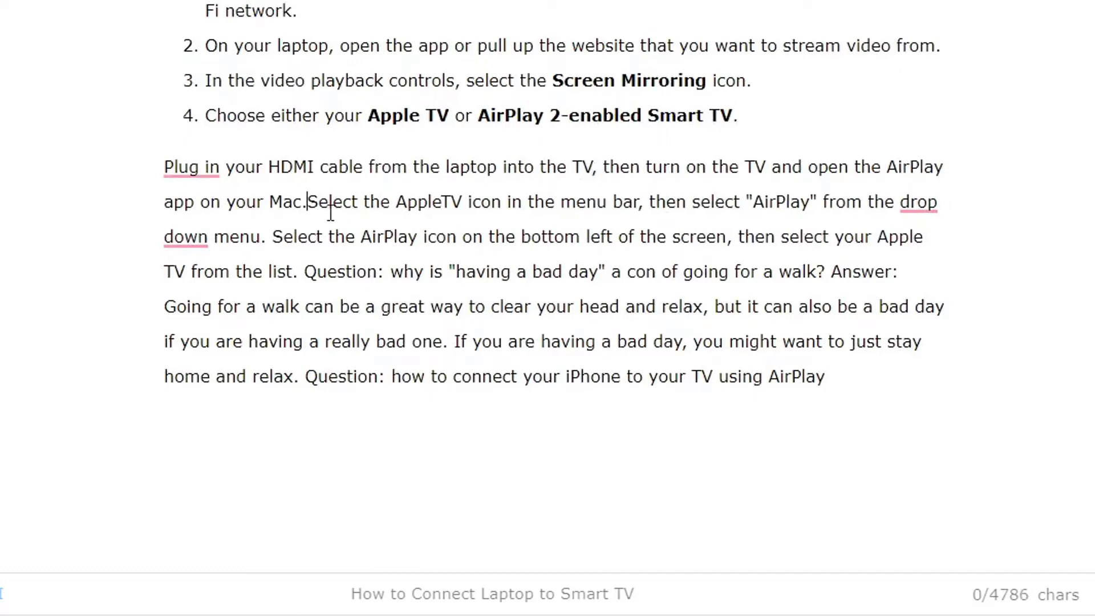
key("Return")
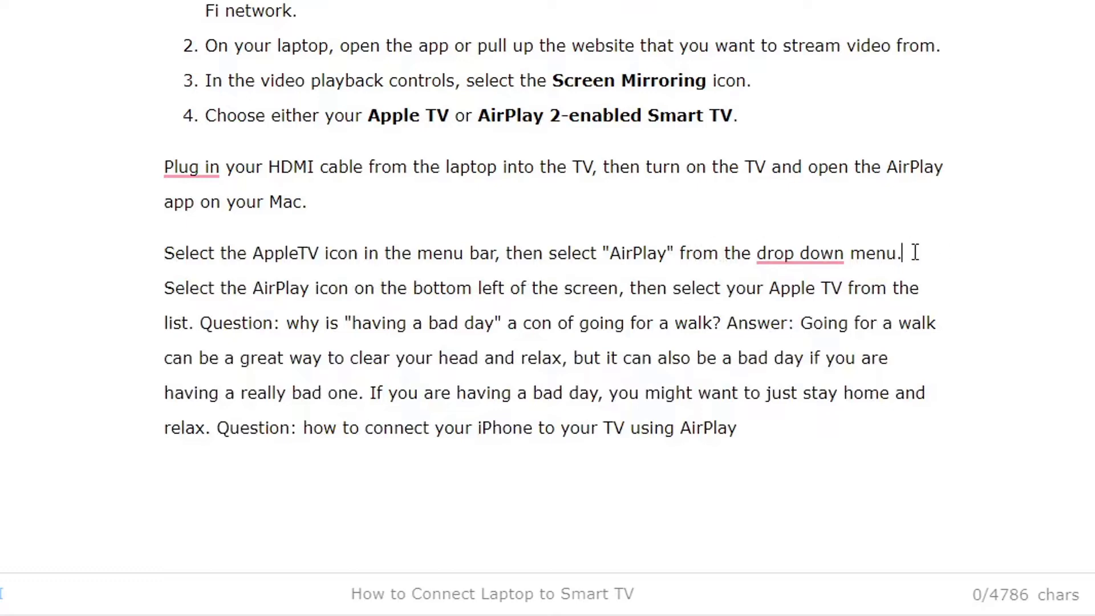
left_click(926, 227)
type(".")
key("Delete")
key("Return")
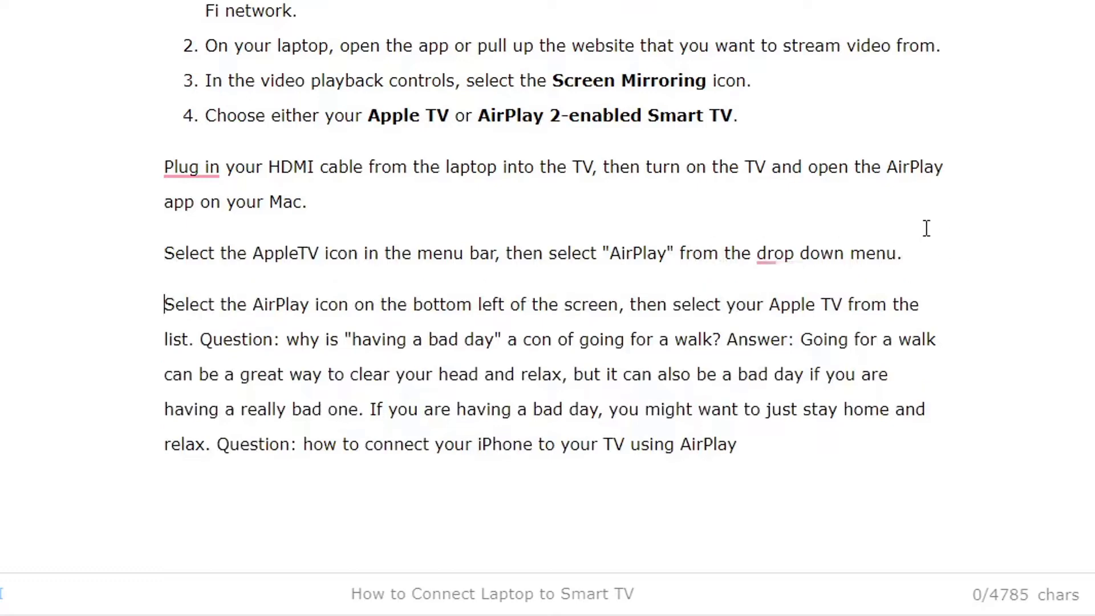
key("BackSpace")
key("Return")
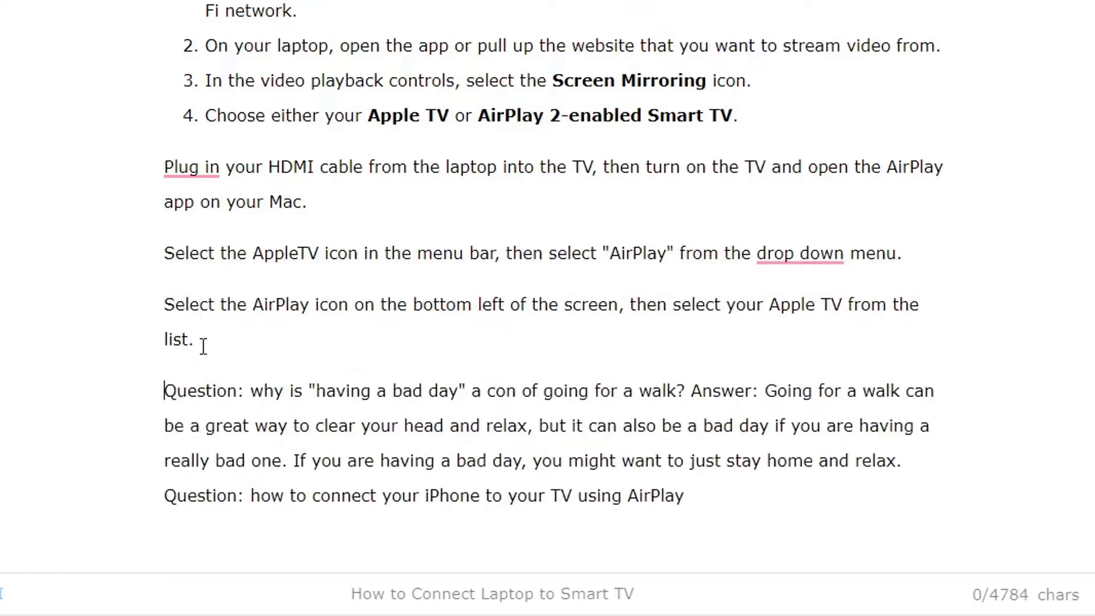
Step: Turn the three paragraphs from "Plug in your HDMI cable" to "from the list." into a numbered list
left_click_drag(223, 341, 110, 187)
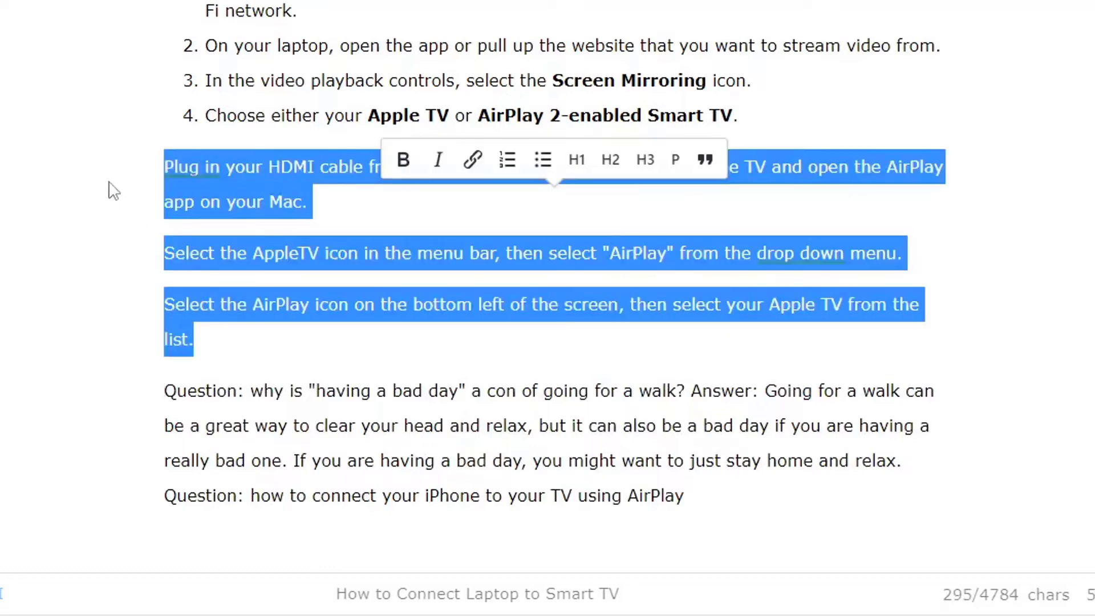
left_click(507, 125)
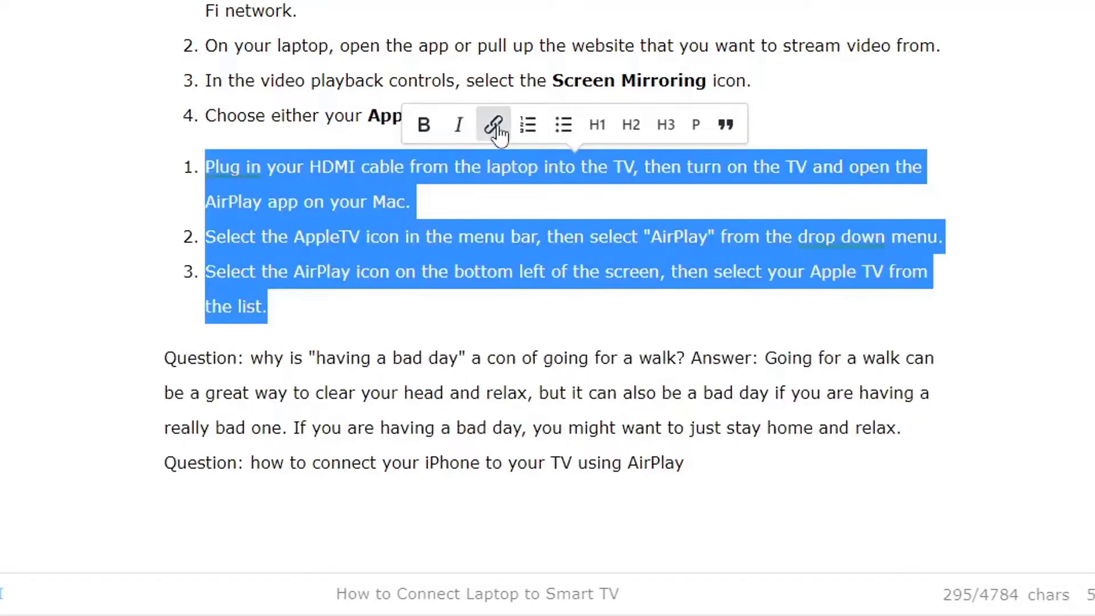
left_click(393, 337)
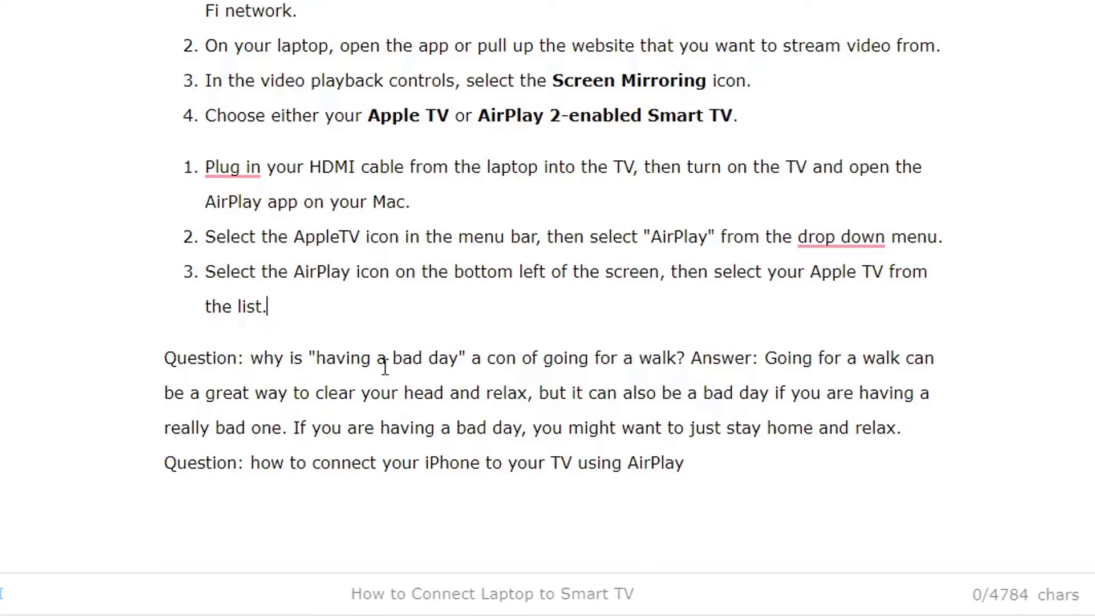
Step: Insert an empty line between the four pasted AirPlay steps and the new three-item numbered list
left_click(782, 113)
key("Return")
key("Return")
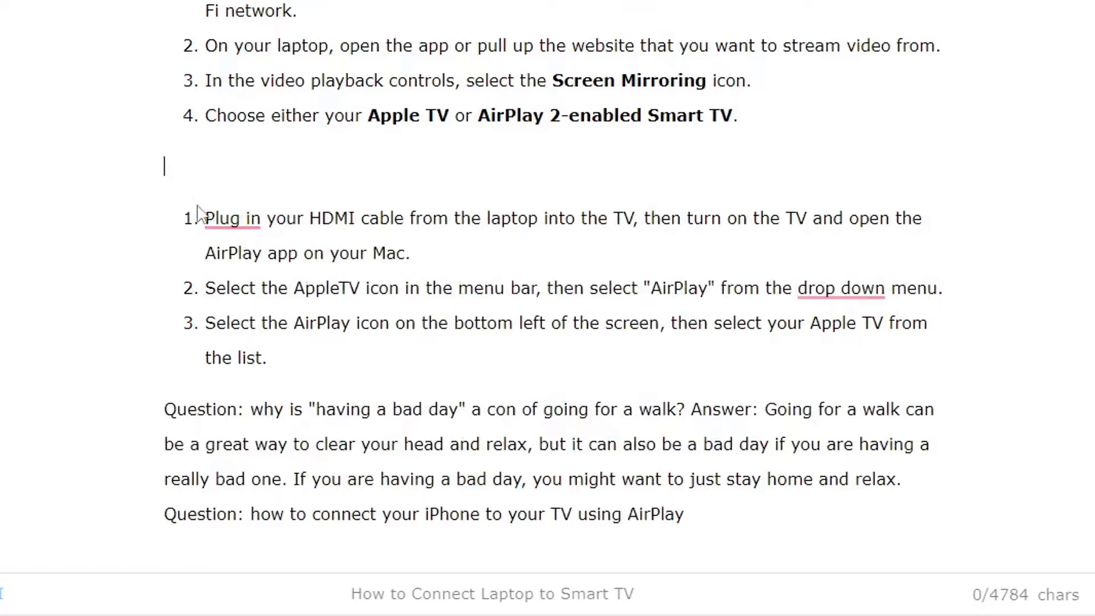
left_click_drag(198, 214, 824, 493)
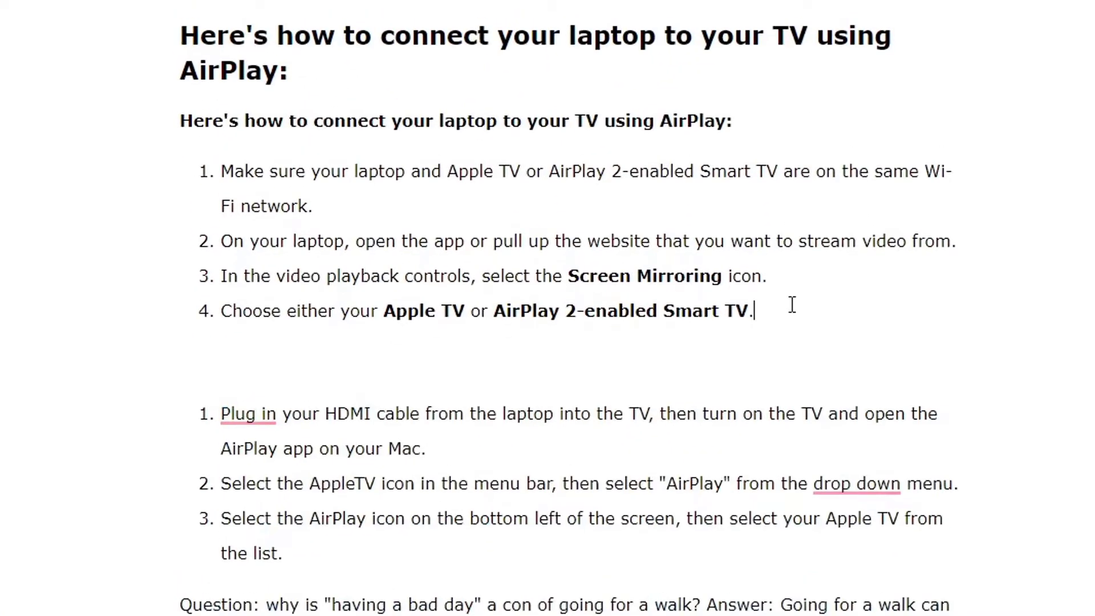
Step: Have the AI rewrite the pasted AirPlay heading and its four steps, clearing the old rewrite results
left_click_drag(772, 116, 133, 124)
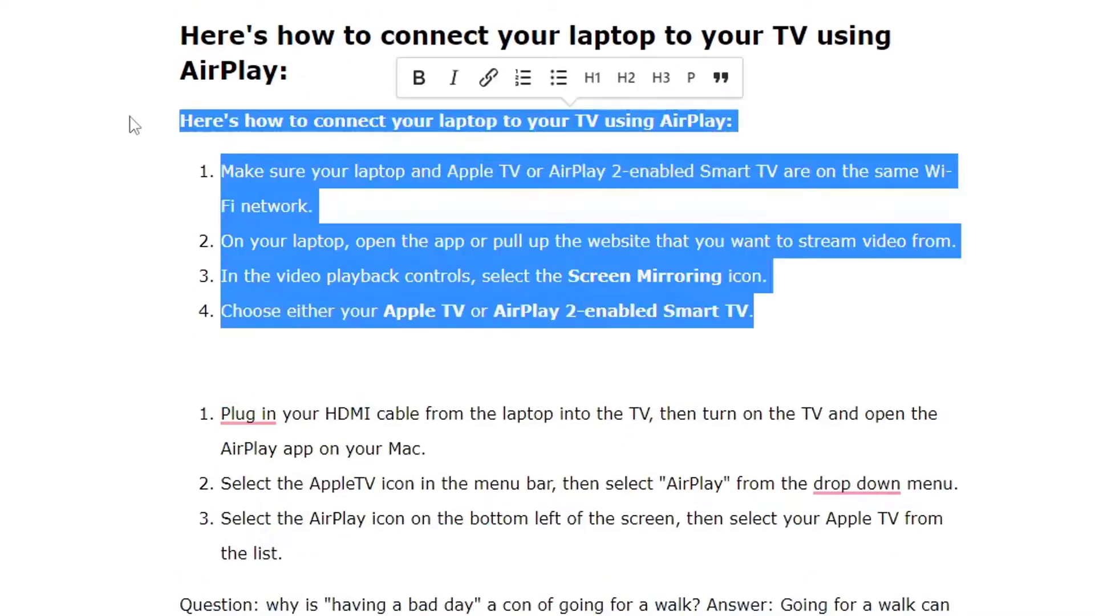
right_click(303, 171)
left_click(359, 242)
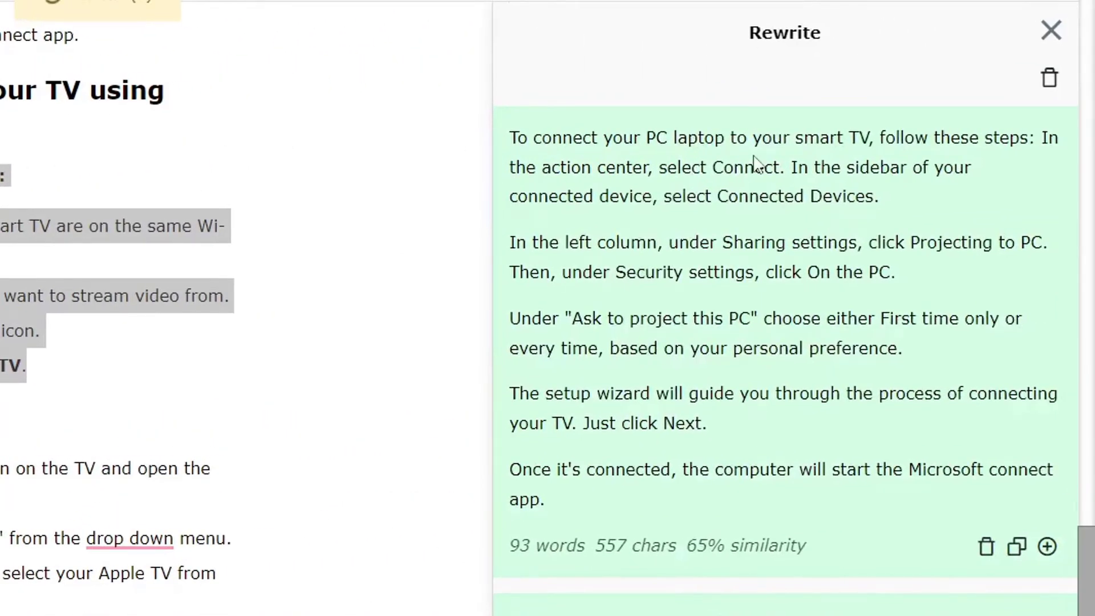
left_click(1050, 79)
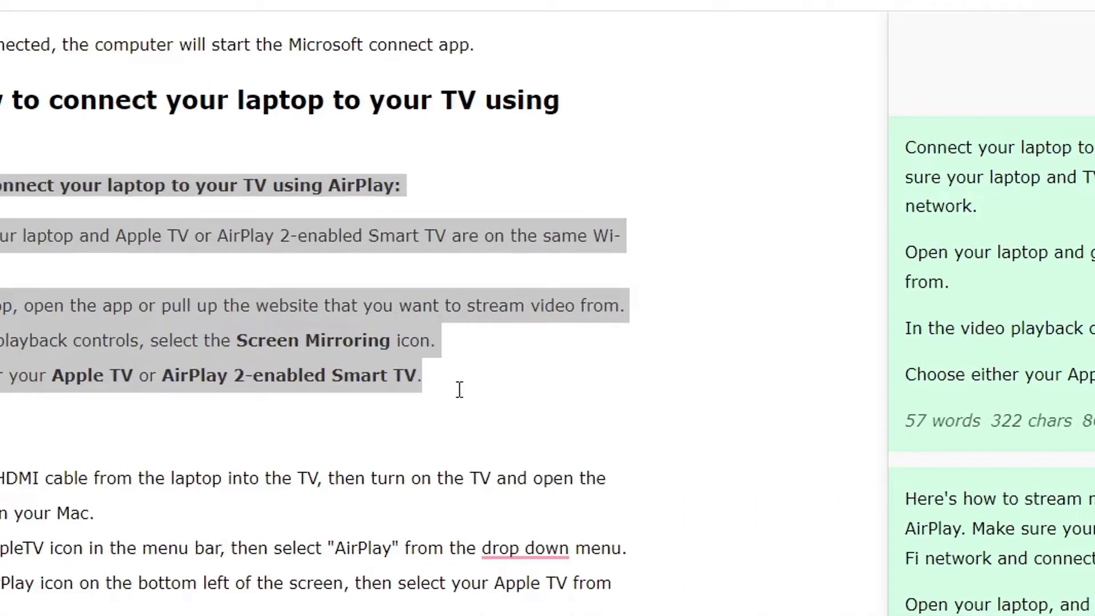
Step: Replace the pasted AirPlay heading and four steps with the AI rewrite that starts "Connect your laptop to your TV wirelessly using AirPlay", removing the extra blank line
left_click(655, 382)
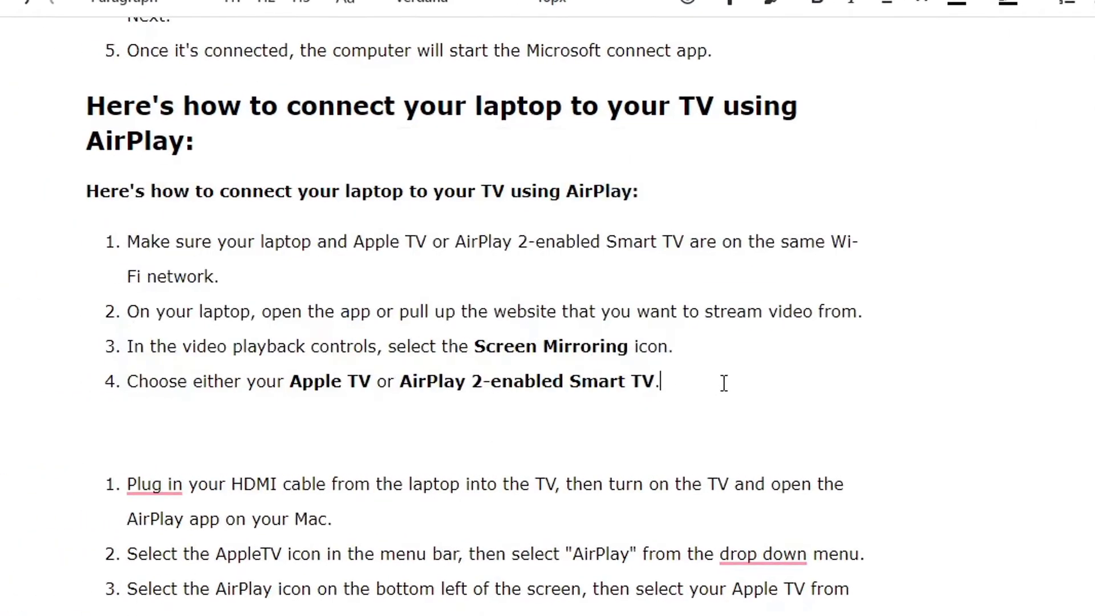
left_click_drag(655, 381, 66, 204)
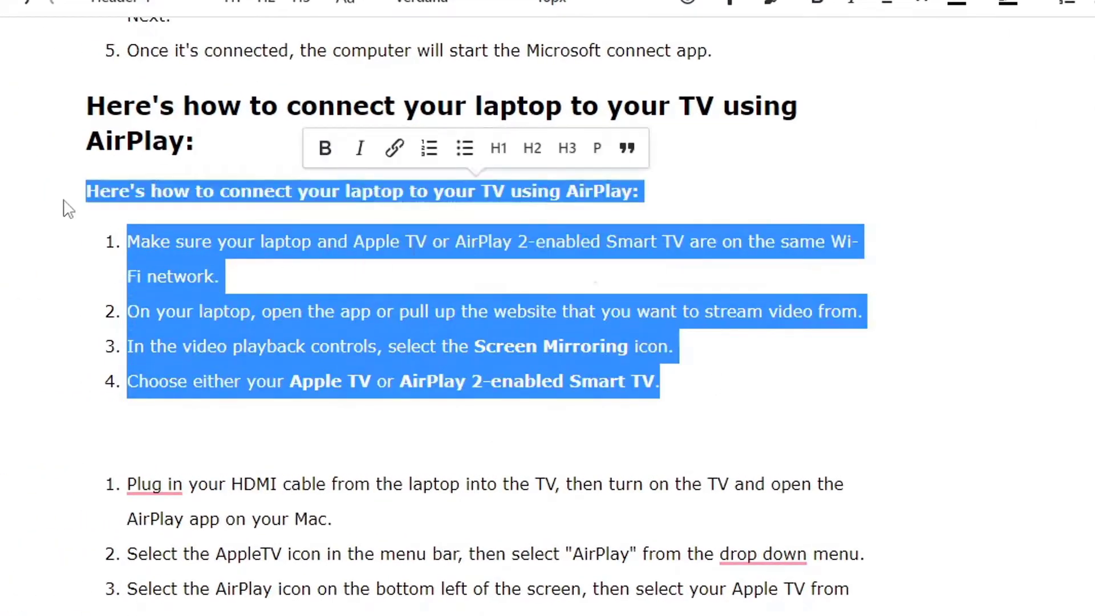
key("BackSpace")
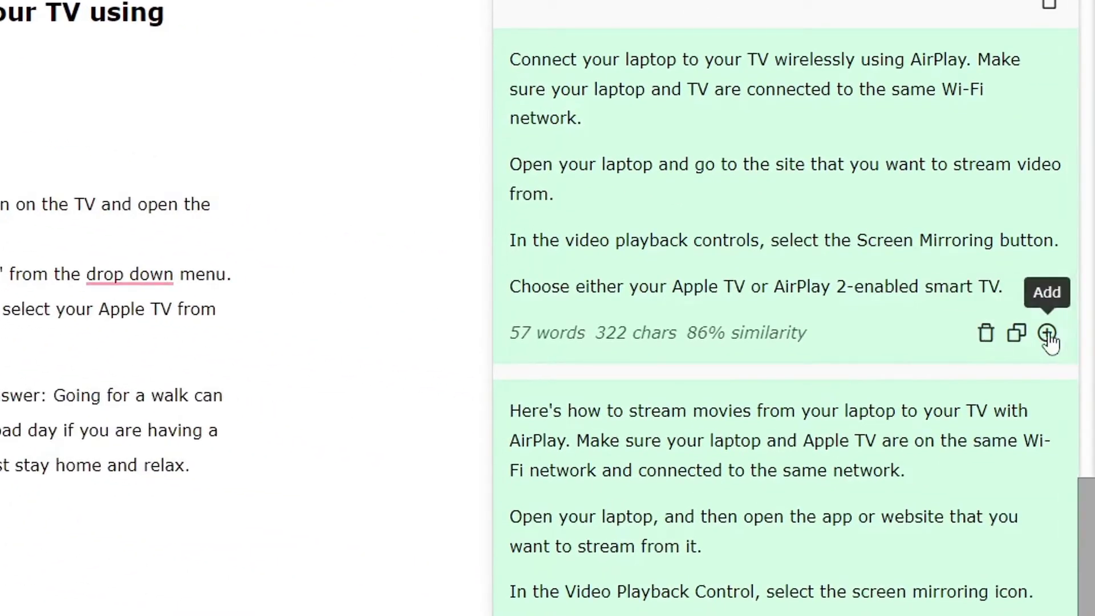
left_click(1049, 334)
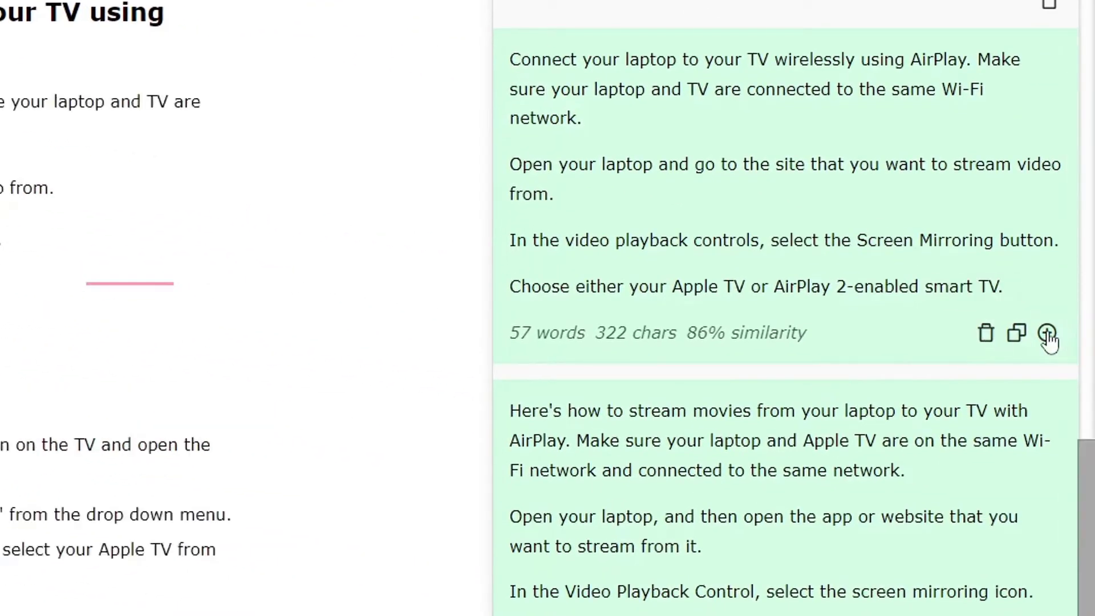
key("BackSpace")
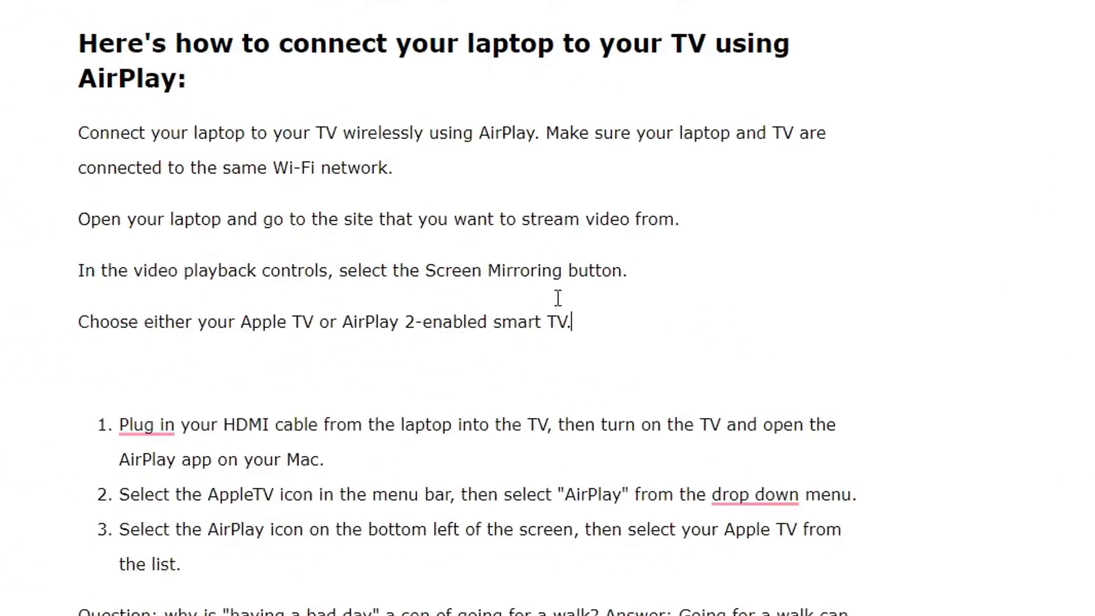
Step: Turn the four rewritten AirPlay paragraphs, from "Connect your laptop" to "AirPlay 2-enabled smart TV.", into a numbered list
left_click_drag(605, 320, 41, 151)
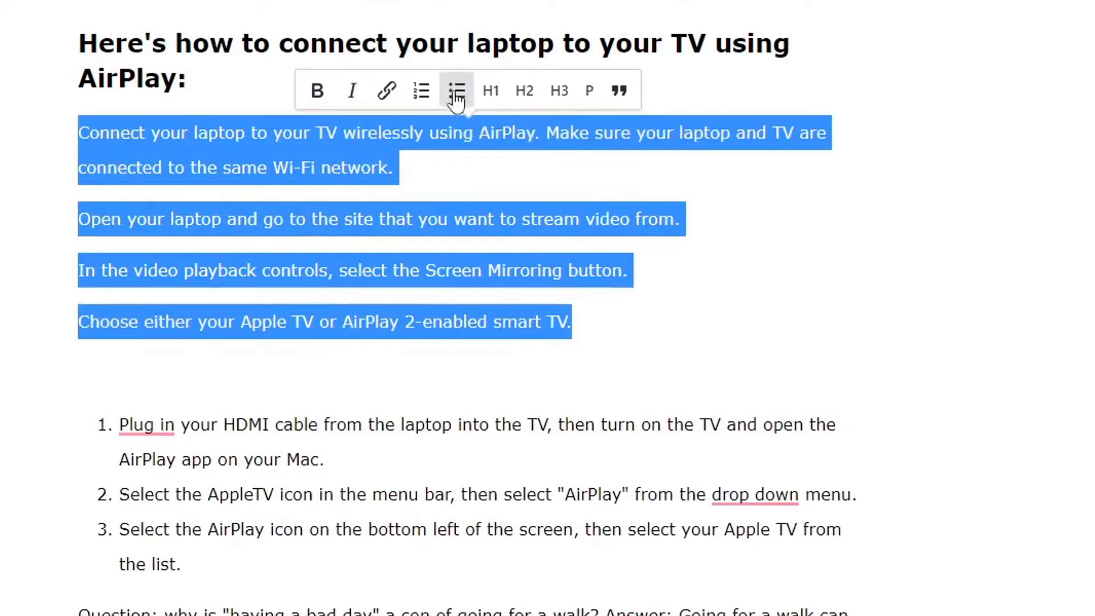
left_click(422, 92)
left_click(396, 279)
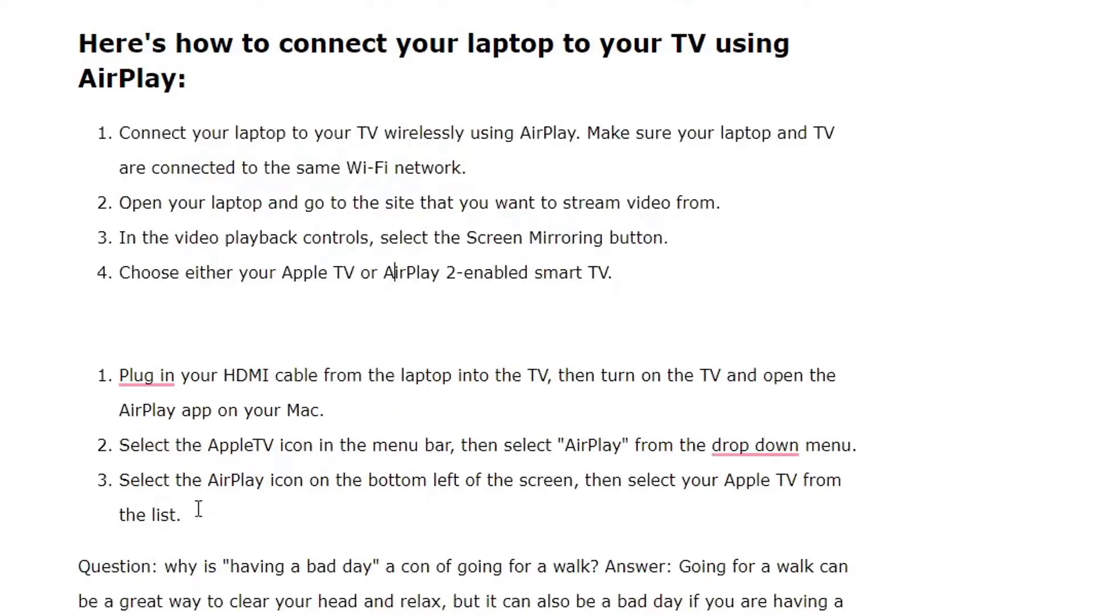
Step: Delete the three-item numbered list starting "Plug in your HDMI cable" and the blank line below the AirPlay steps
left_click_drag(199, 509, 29, 361)
key("BackSpace")
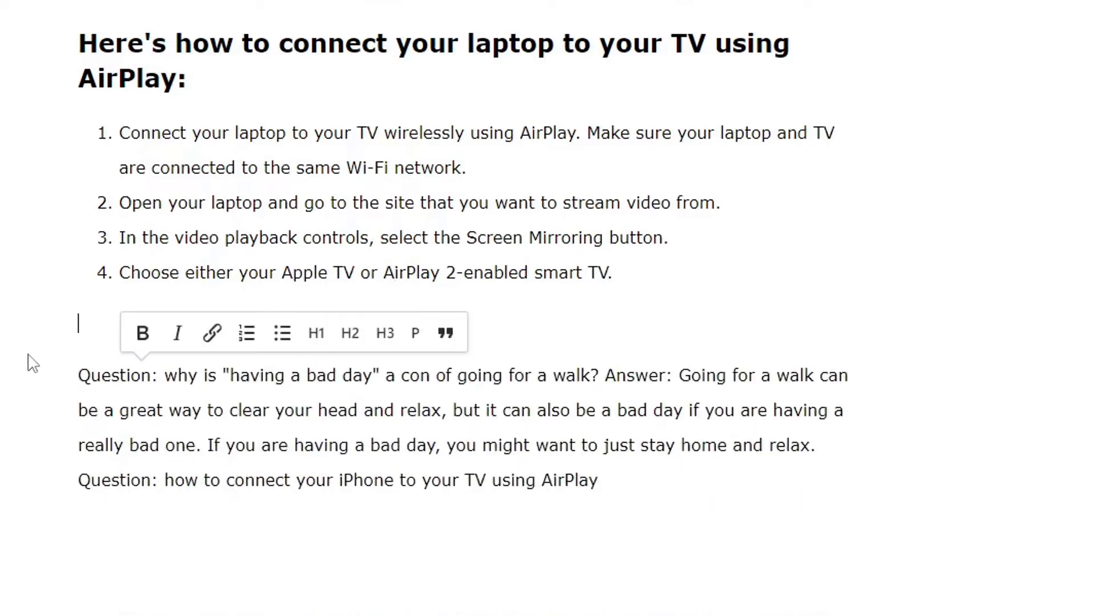
key("BackSpace")
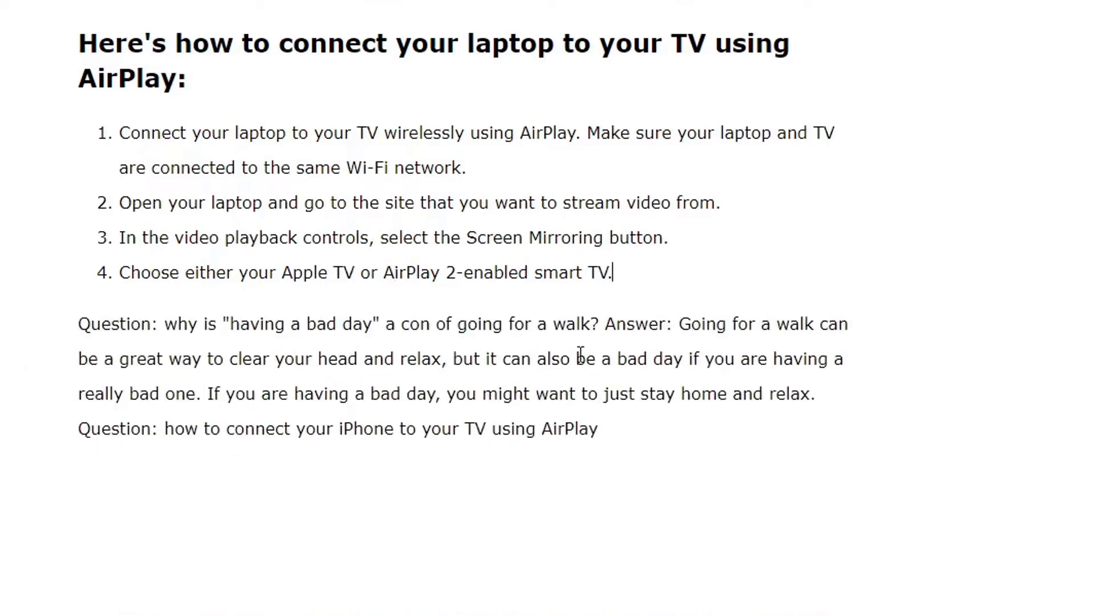